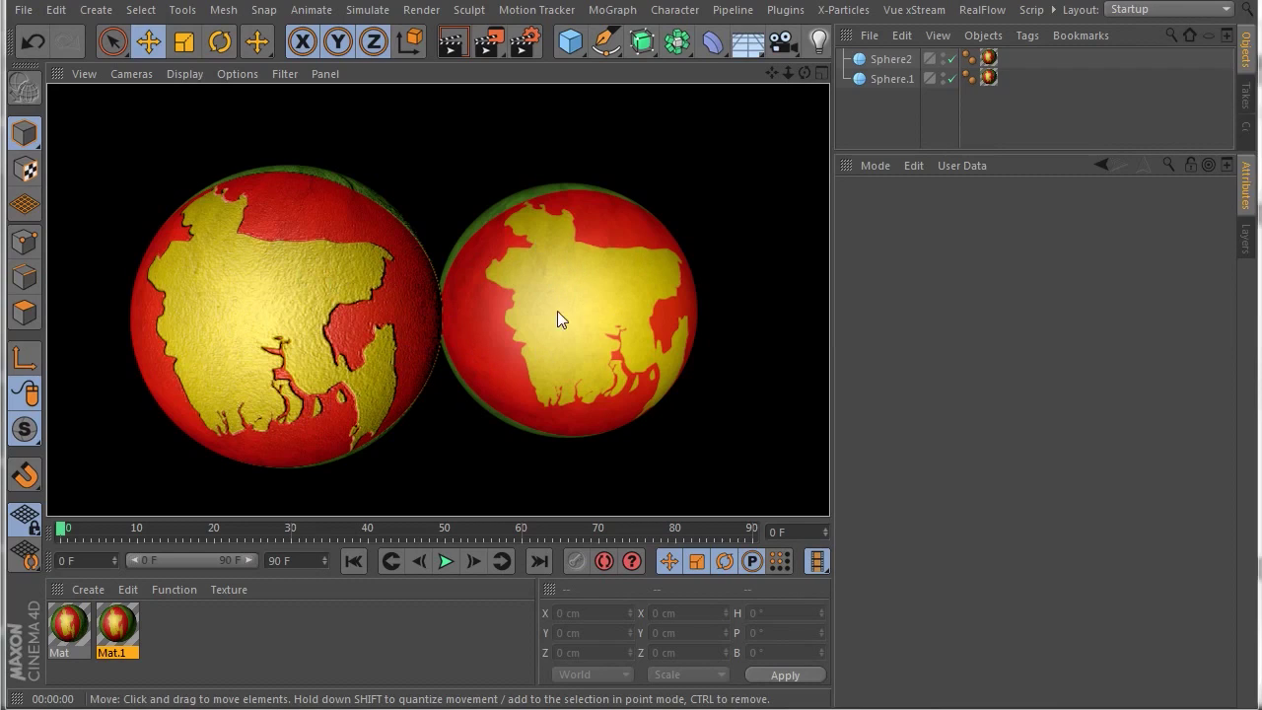
Step: Select Sphere2 to show its 100 cm radius object properties beside the viewport render
left_click(876, 59)
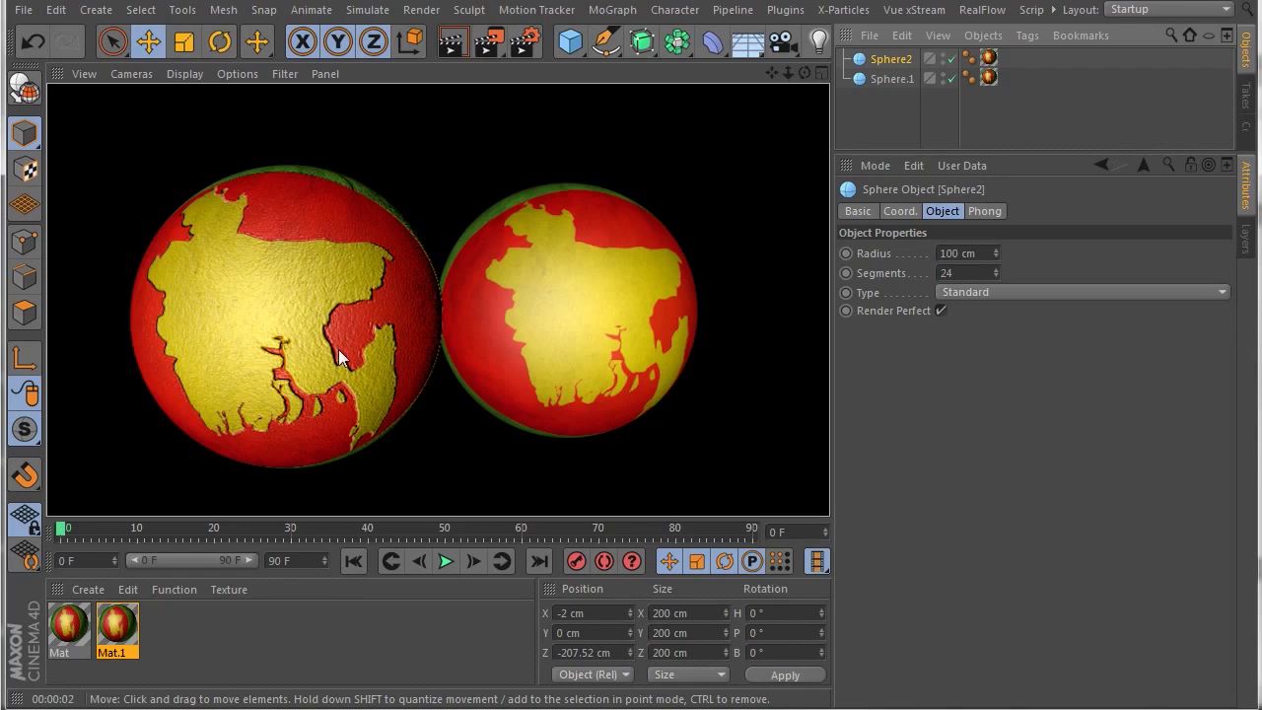
Step: Render the spheres close up from two angles, then display Mat.1's 1920×1200 flag colour texture
scroll(286, 340, "up", 3)
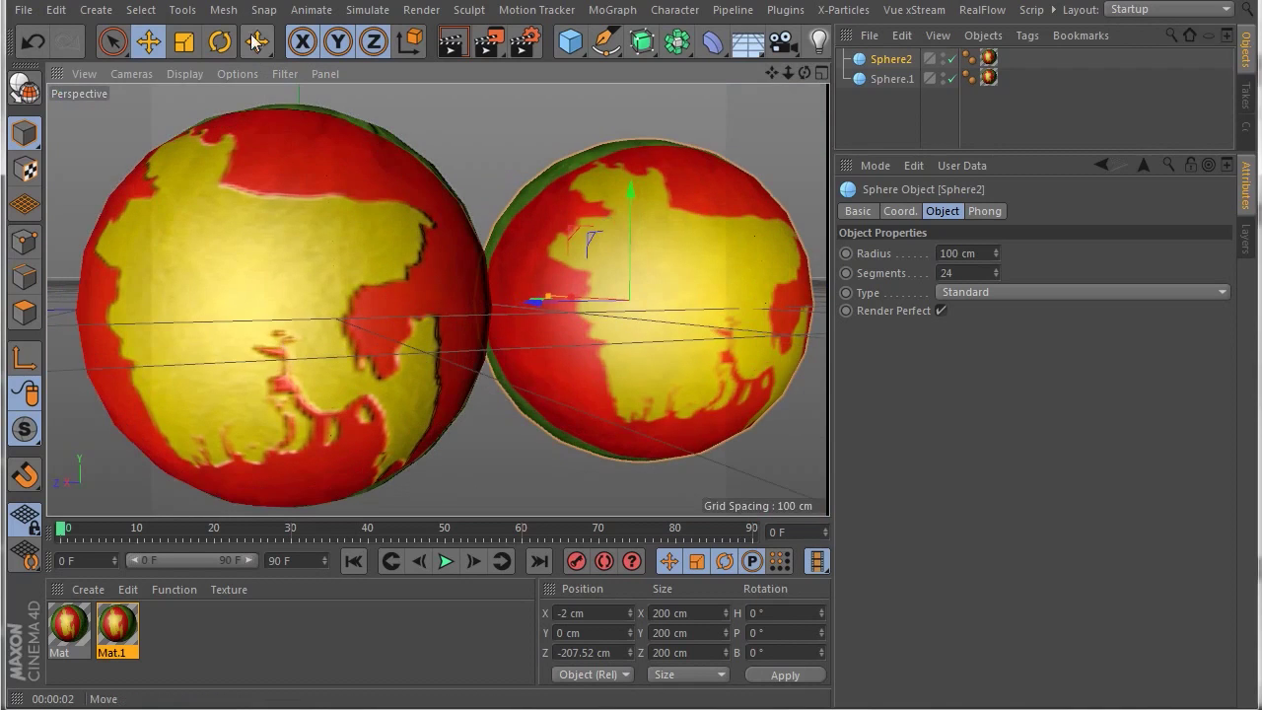
left_click(452, 41)
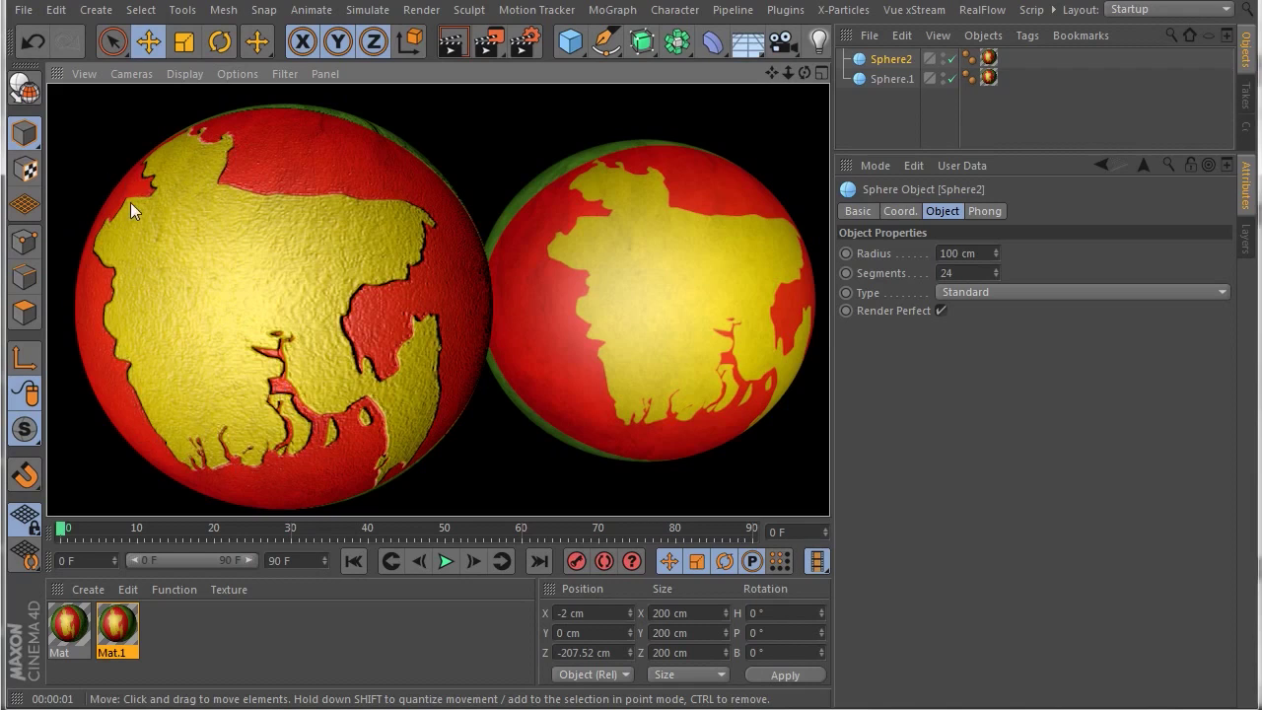
mouse_move(804, 73)
left_mouse_down()
mouse_move(818, 78)
mouse_move(778, 77)
left_mouse_up()
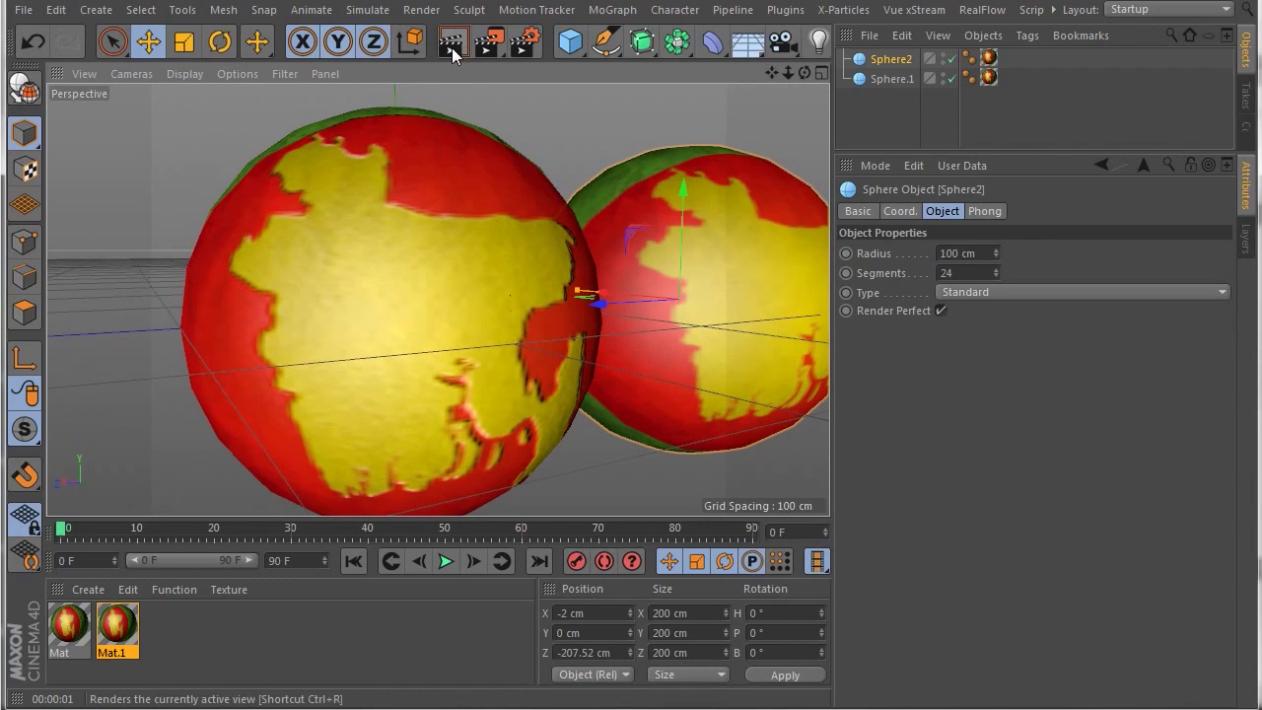
left_click(452, 42)
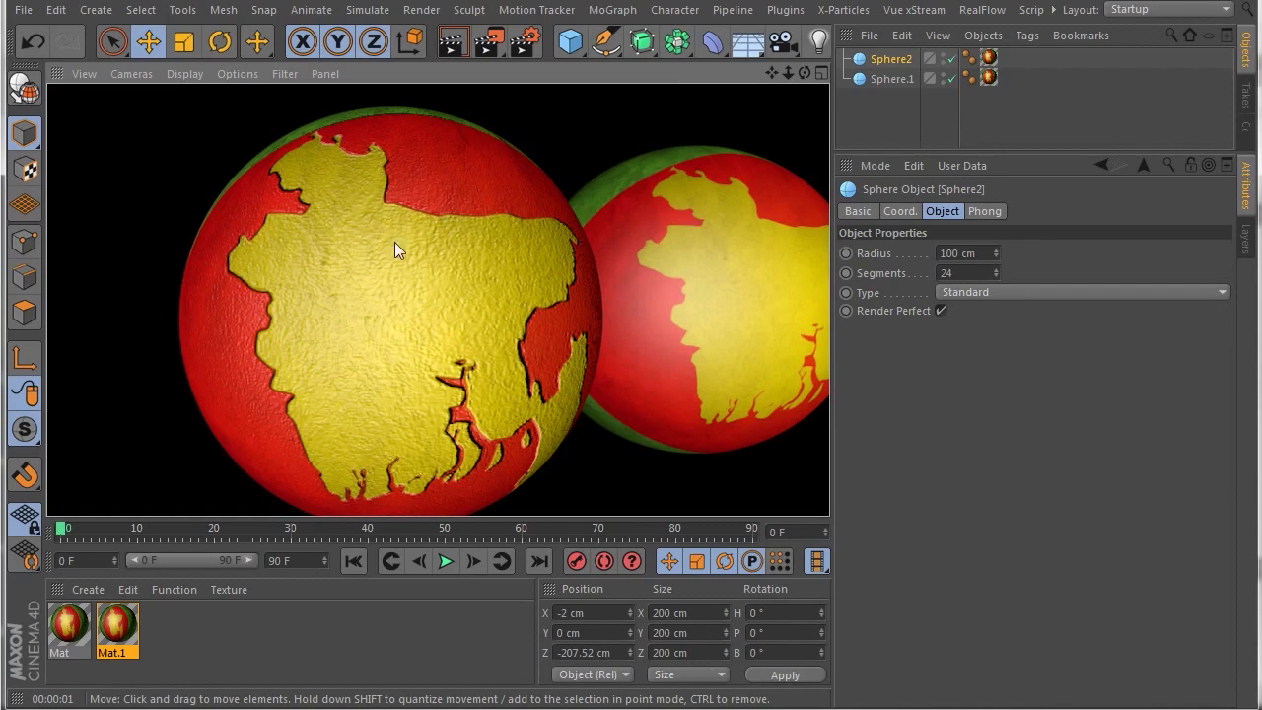
left_click(111, 633)
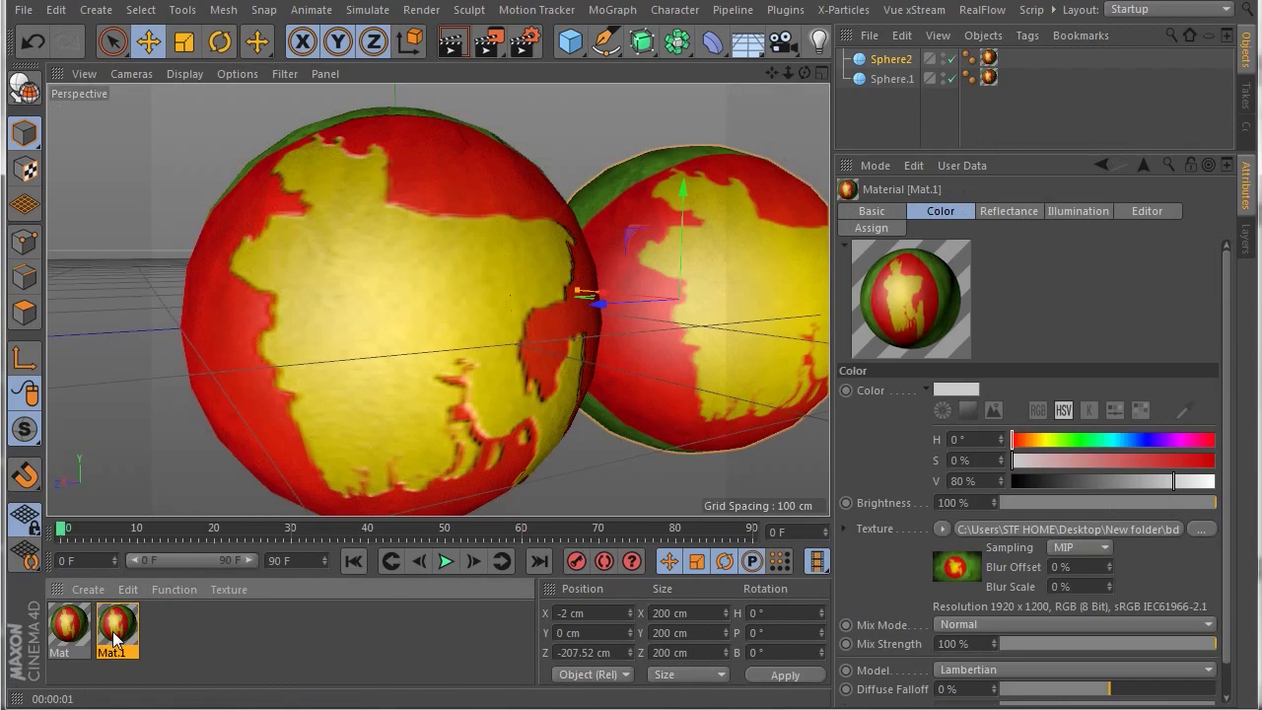
double_click(108, 632)
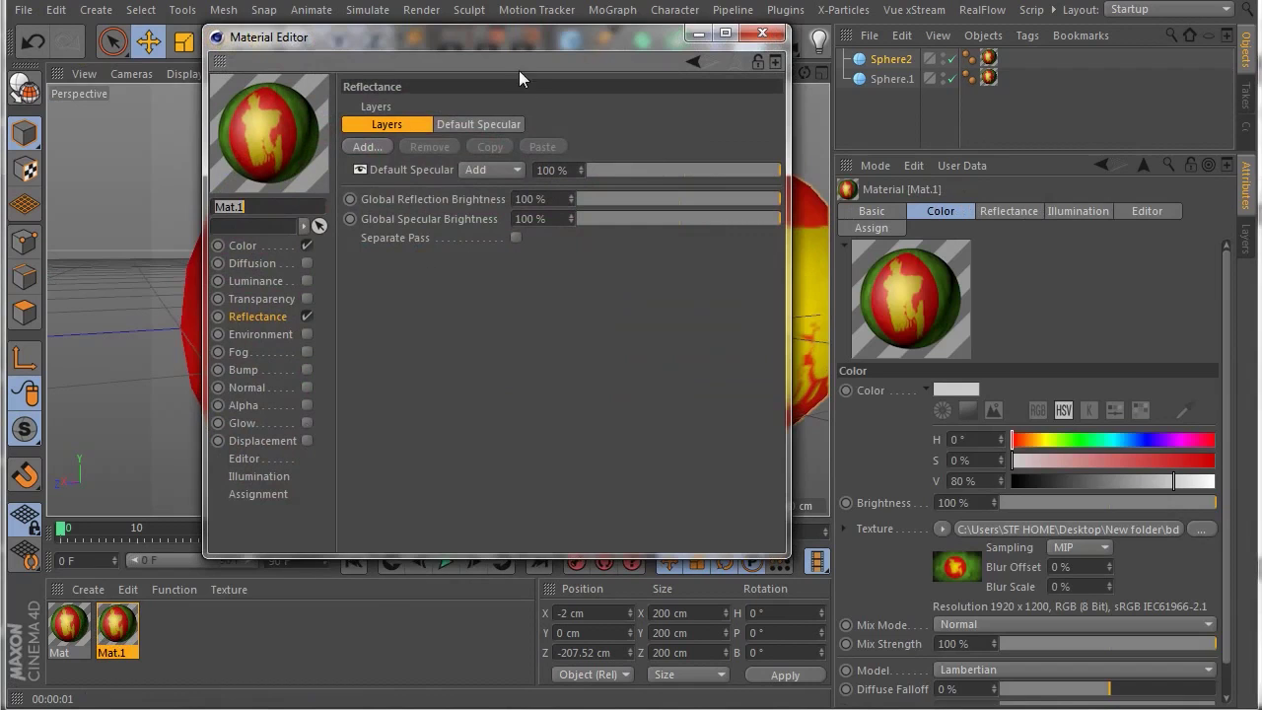
mouse_move(510, 41)
left_mouse_down()
mouse_move(376, 92)
mouse_move(440, 43)
left_mouse_up()
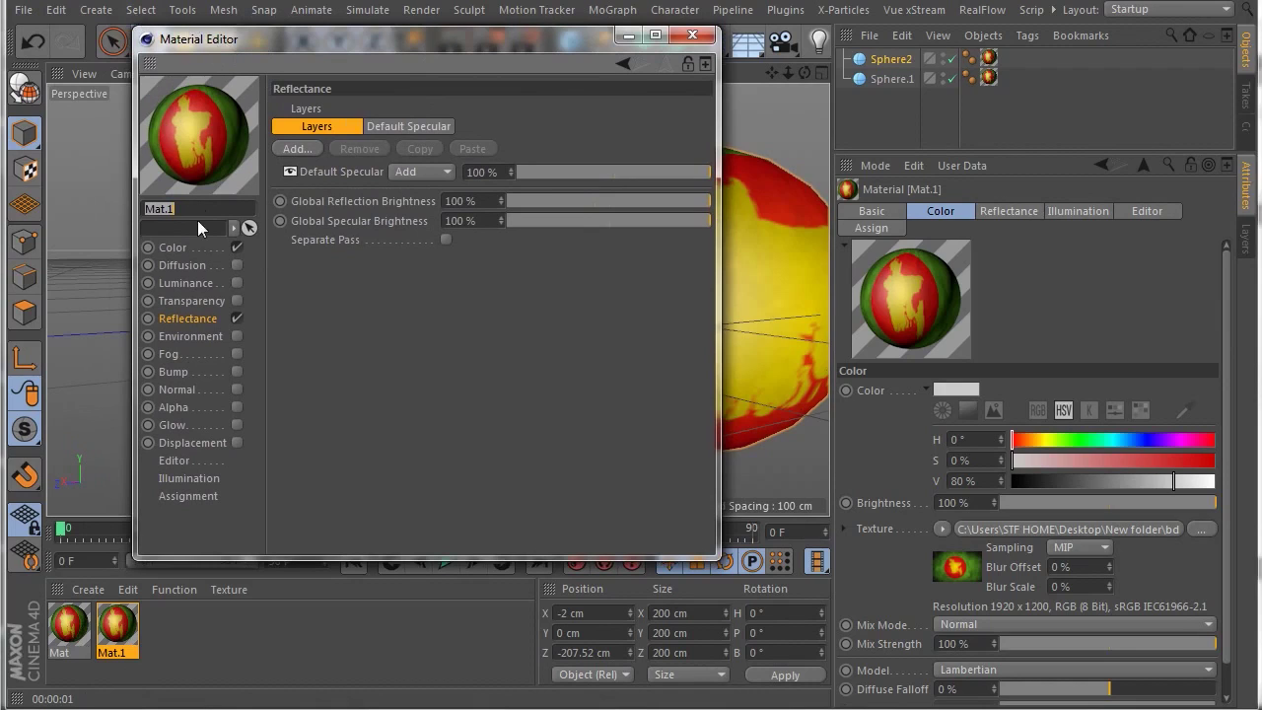
left_click(173, 371)
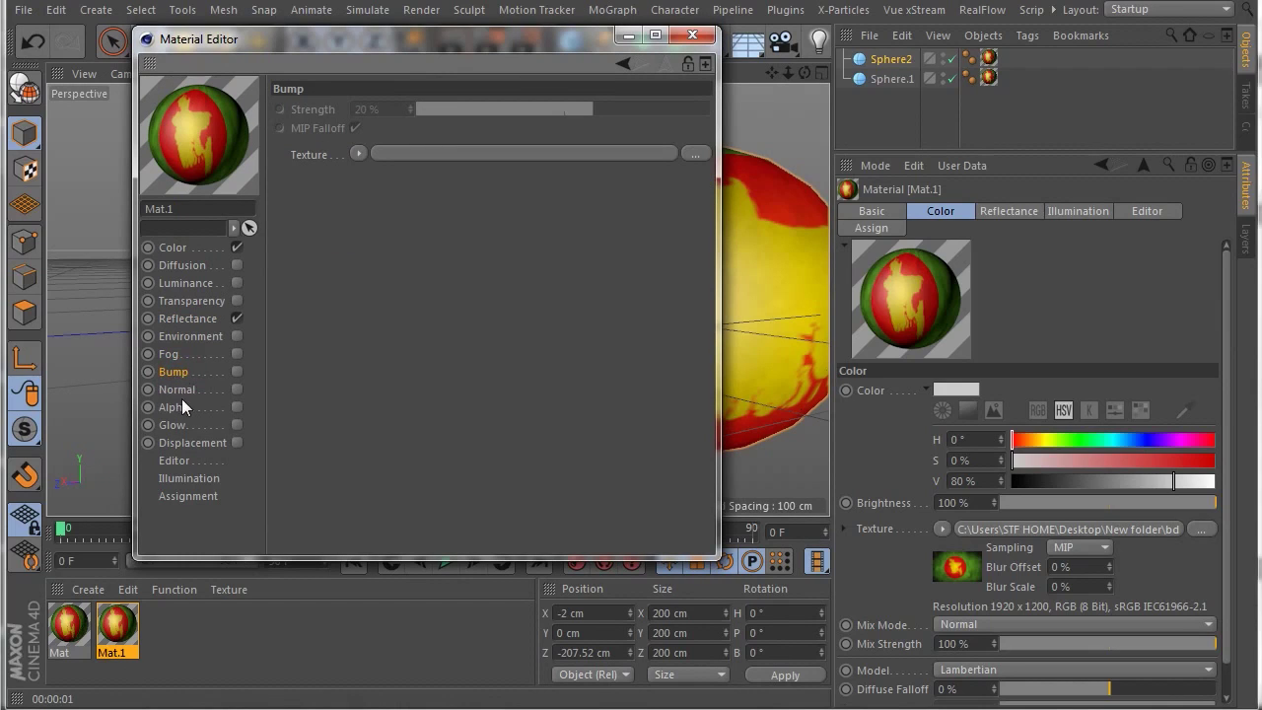
left_click(178, 390)
left_click(174, 373)
left_click(172, 391)
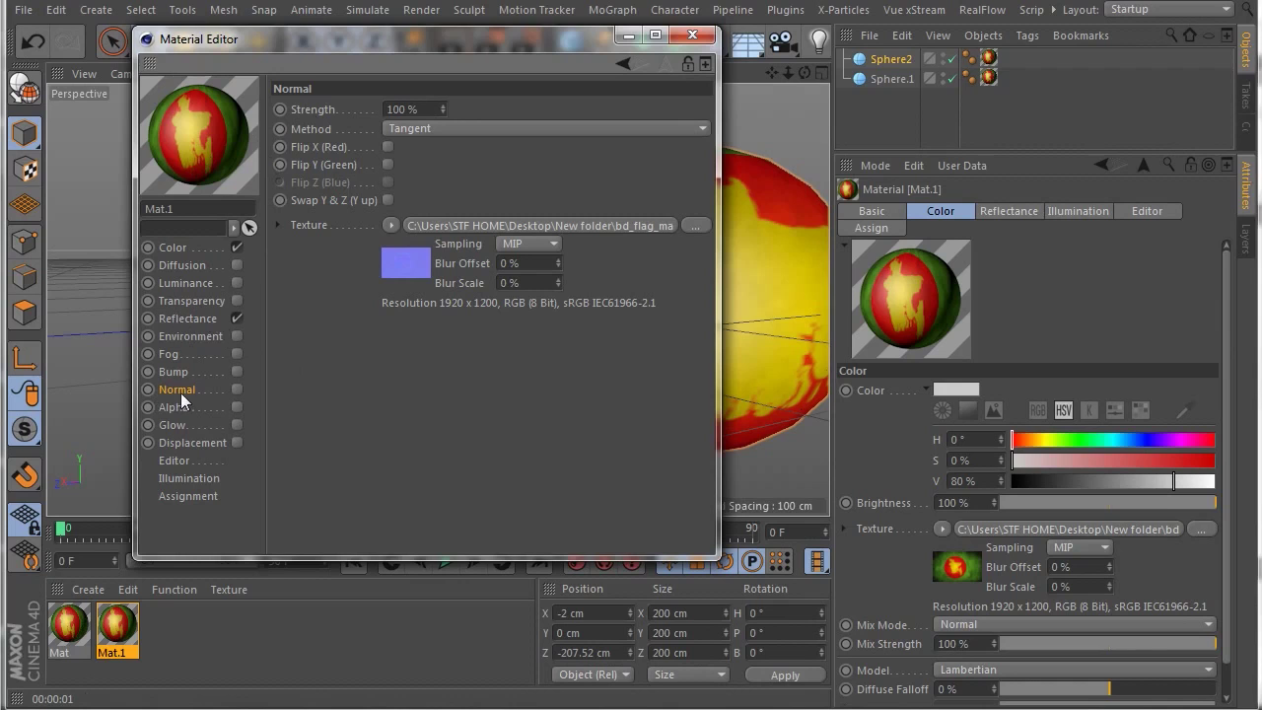
left_click(708, 36)
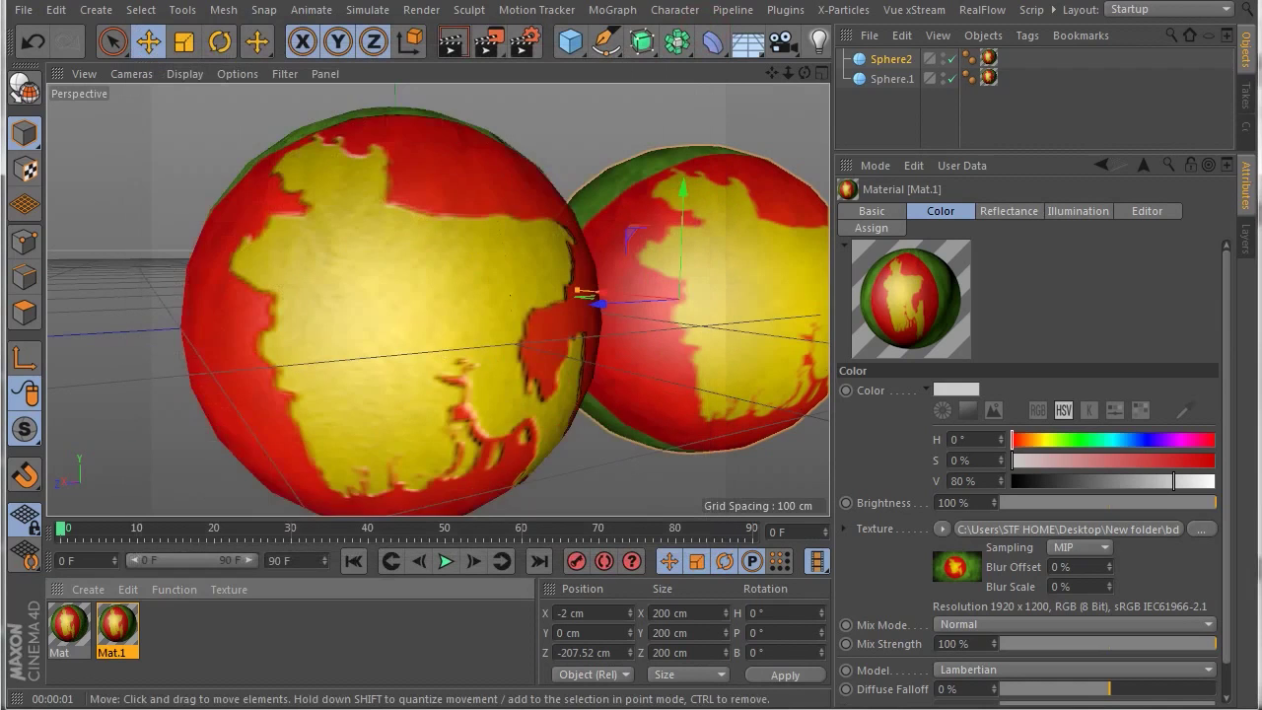
Step: Inspect material Mat's flag colour texture and its flag normal-map Normal channel in the Material Editor
double_click(62, 635)
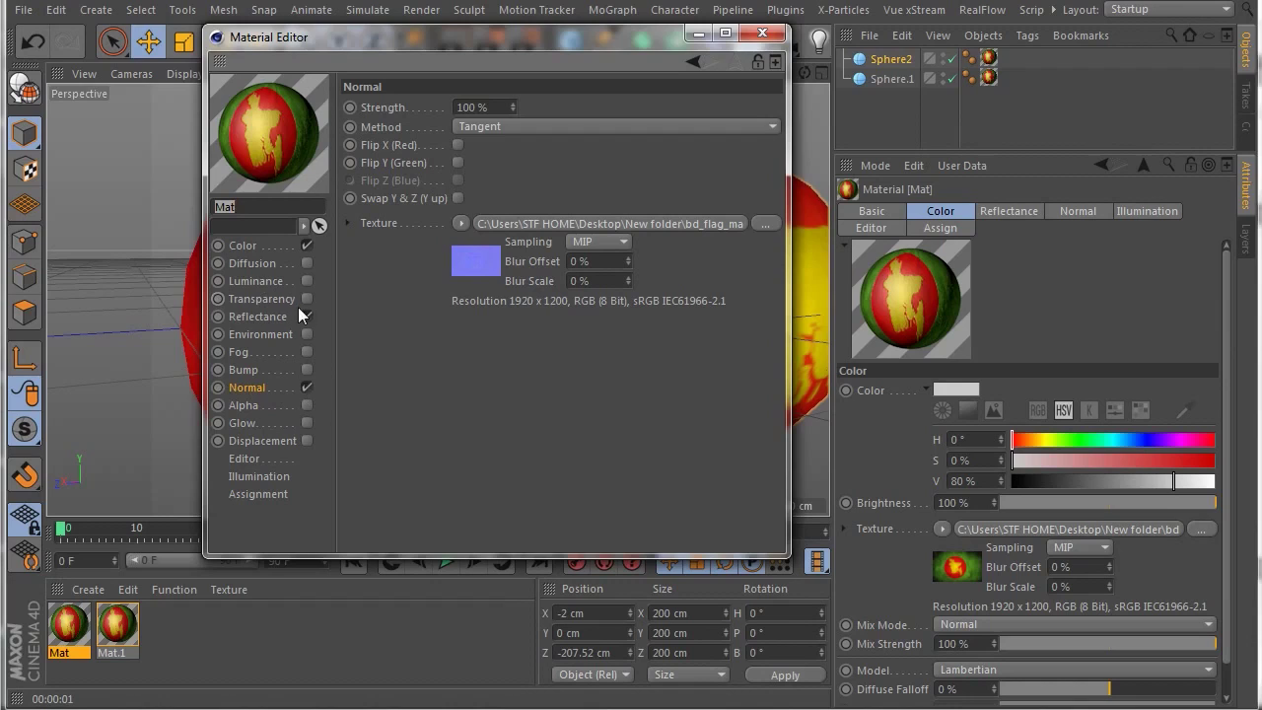
left_click(260, 248)
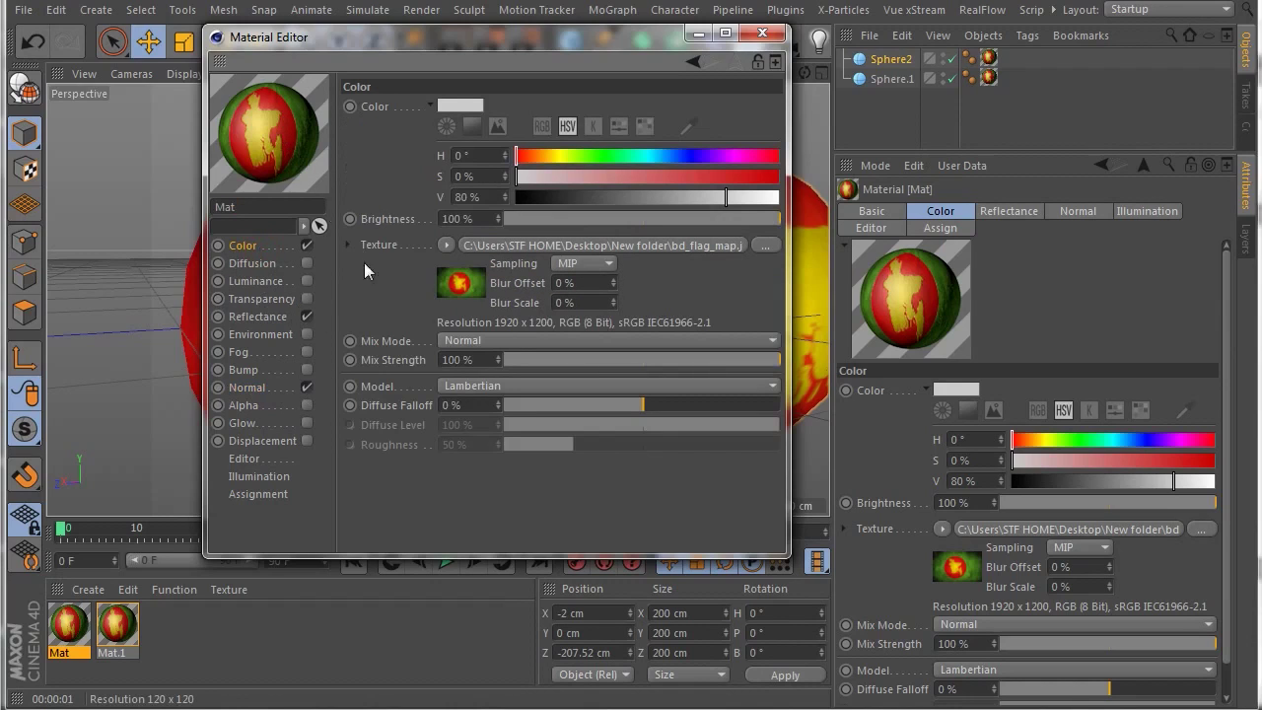
left_click_drag(301, 36, 620, 91)
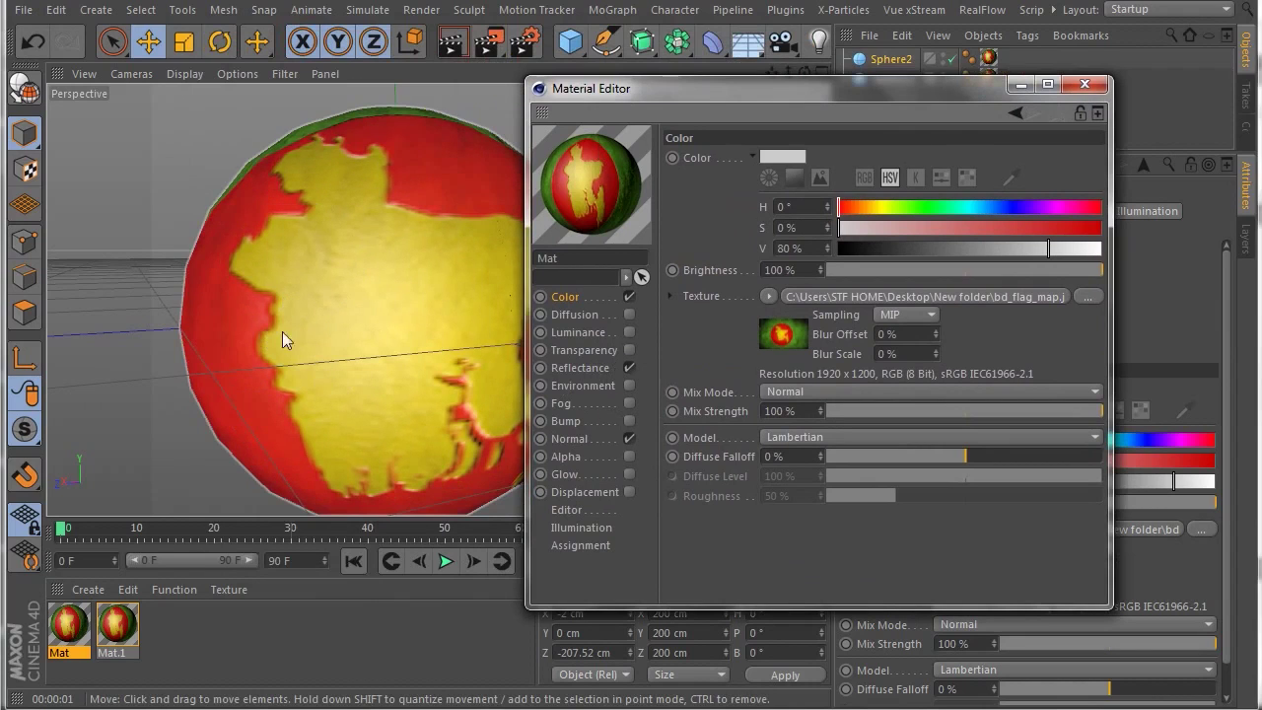
left_click(572, 436)
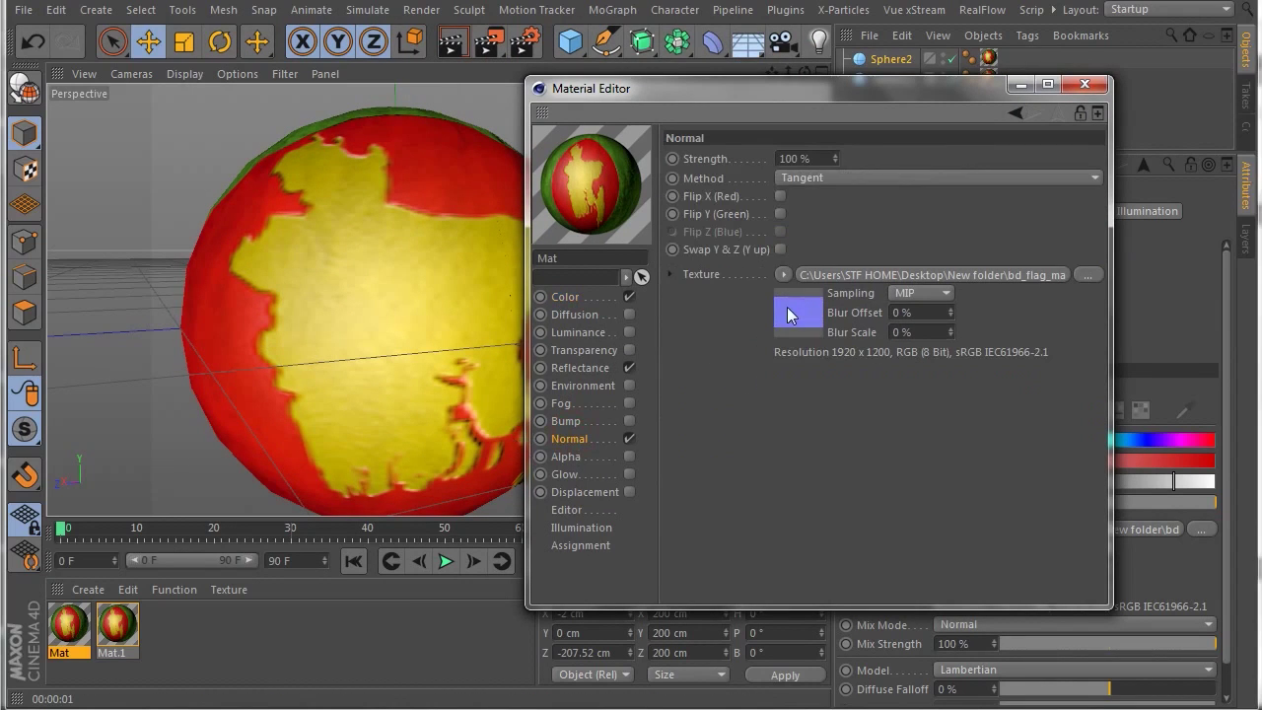
left_click(1085, 85)
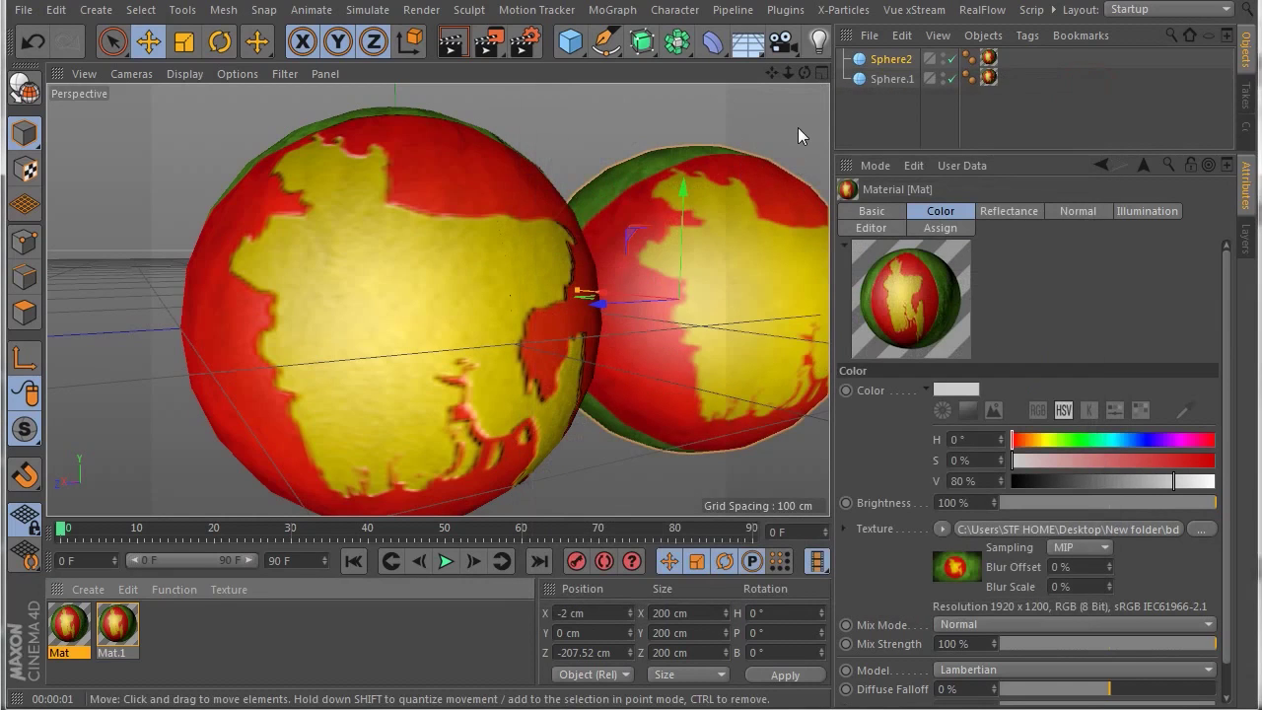
left_click_drag(805, 74, 656, 62)
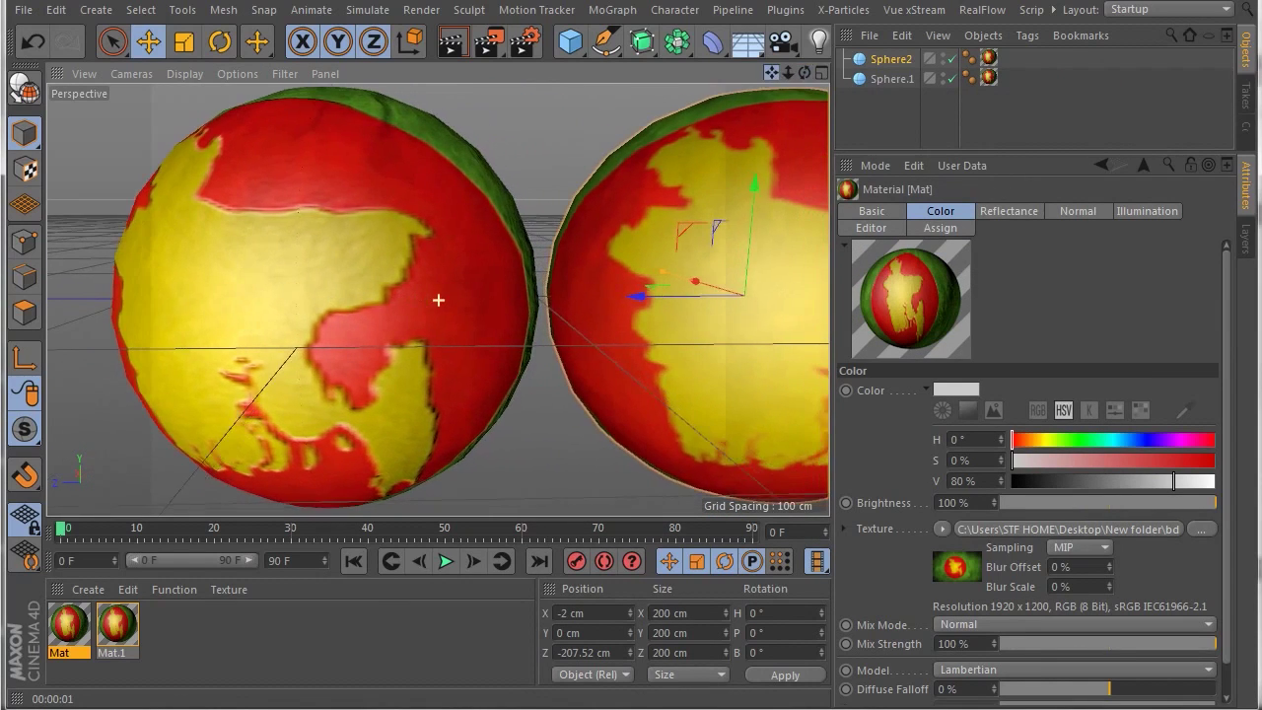
left_click(448, 49)
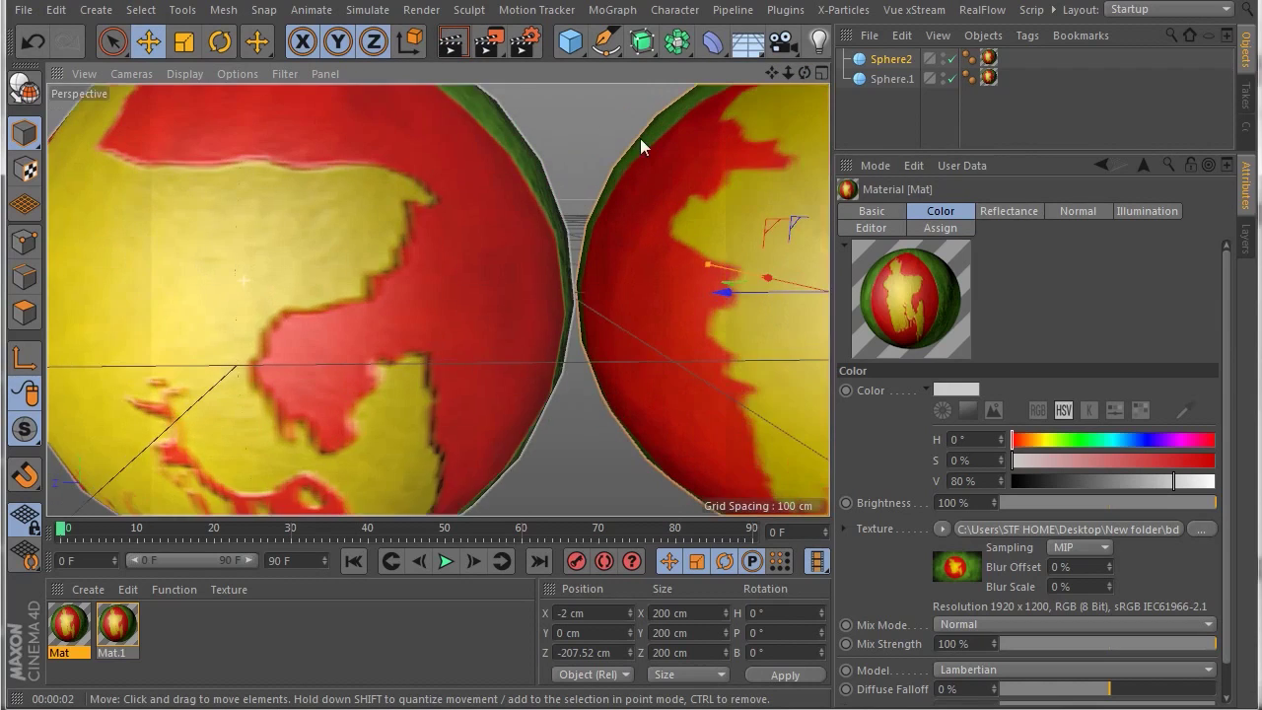
scroll(640, 138, "up", 5)
mouse_move(804, 73)
left_mouse_down()
mouse_move(802, 47)
mouse_move(756, 84)
mouse_move(772, 71)
left_mouse_up()
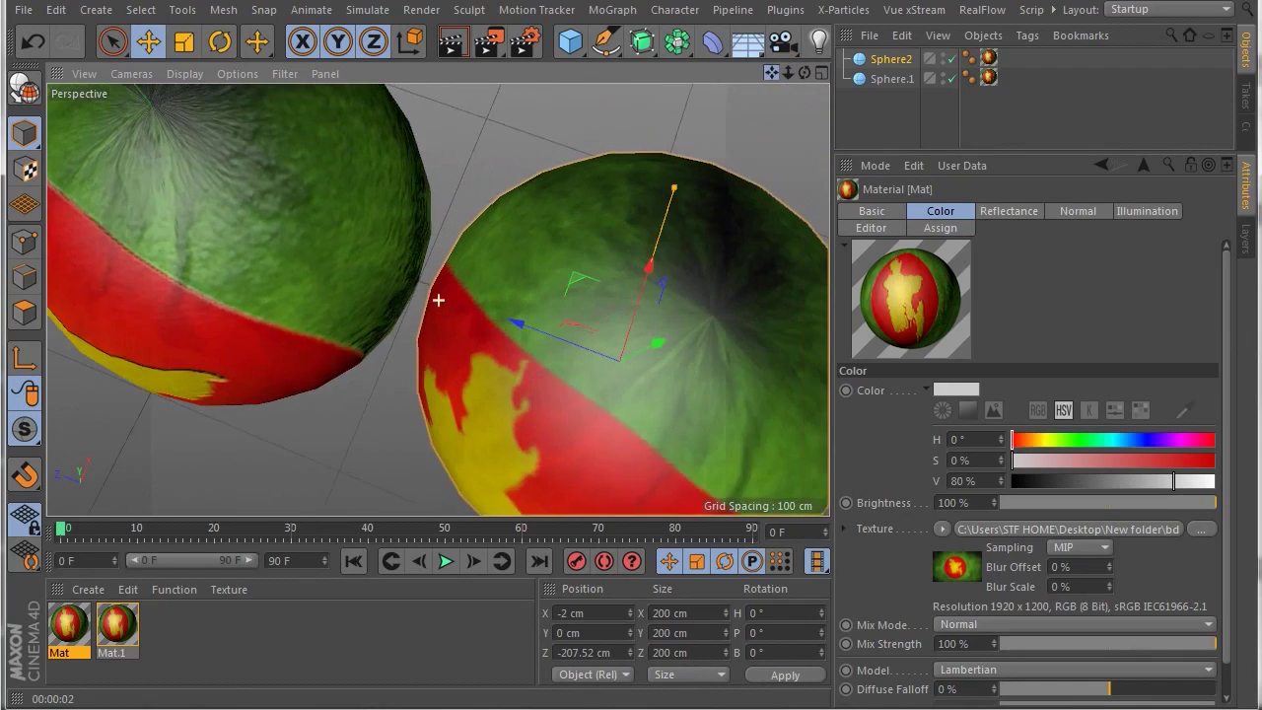
left_click(443, 48)
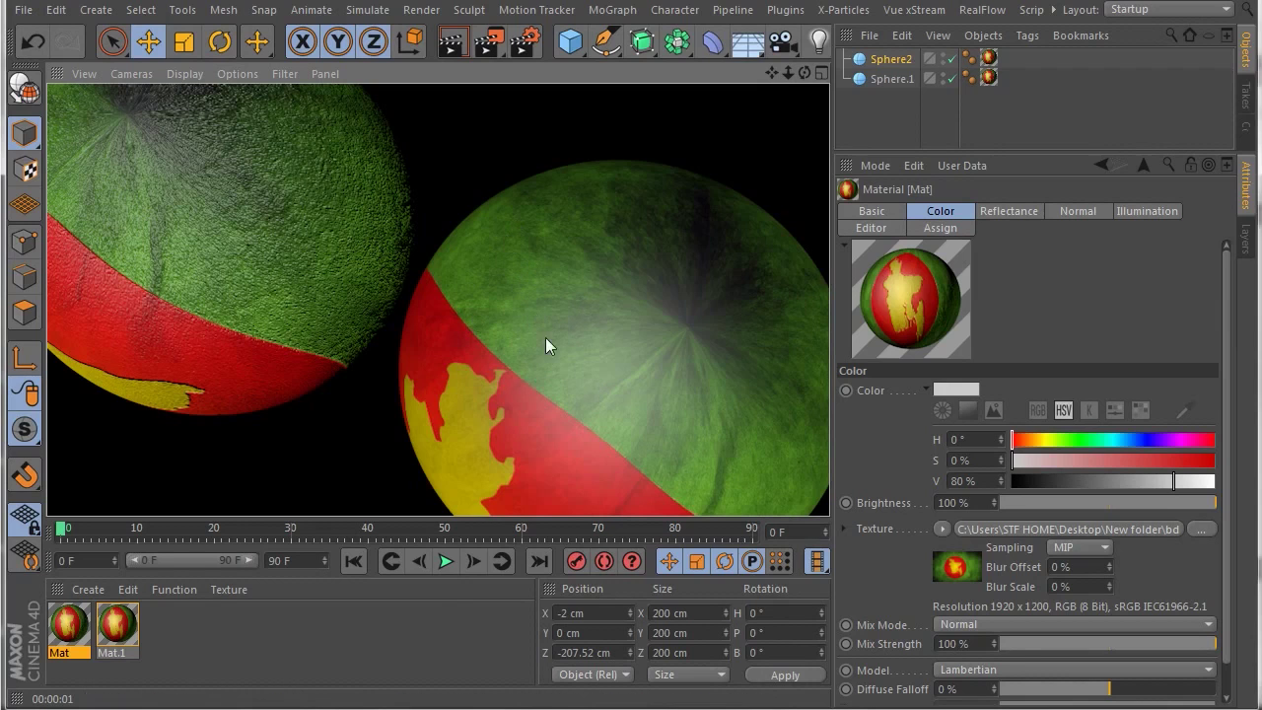
left_click_drag(804, 74, 763, 83)
scroll(443, 168, "up", 3)
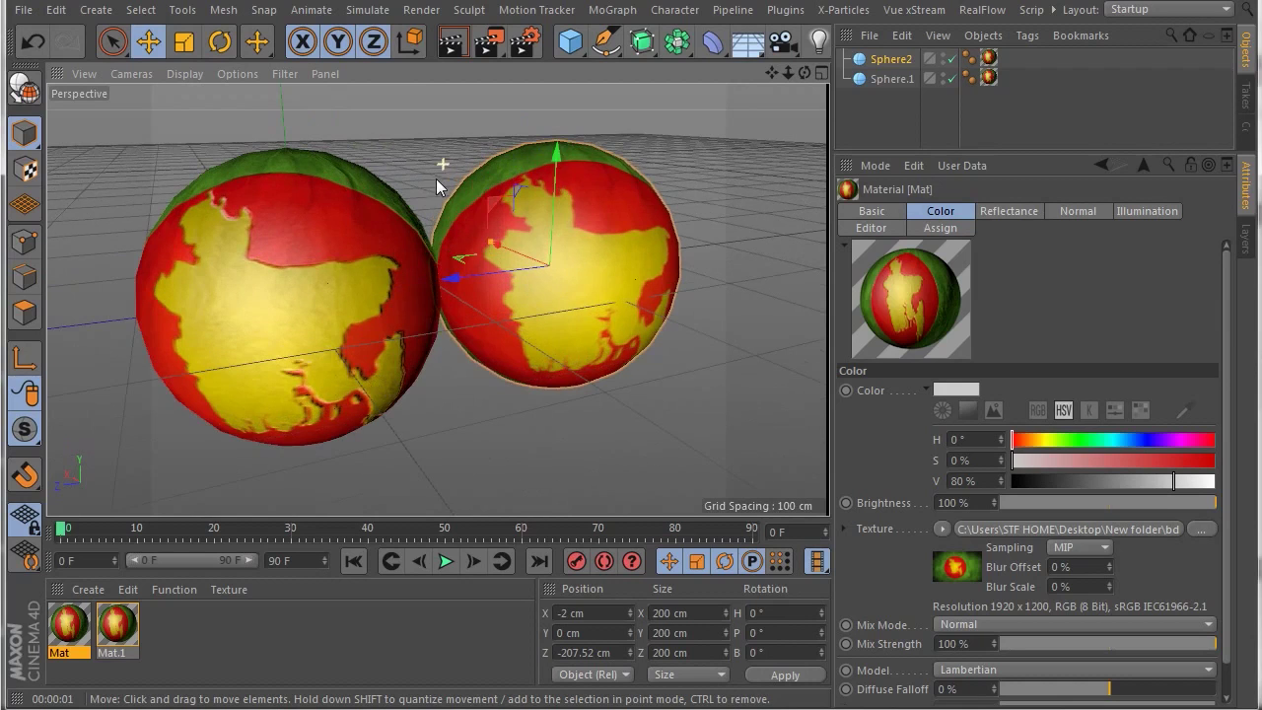
mouse_move(804, 75)
left_mouse_down()
mouse_move(796, 91)
mouse_move(666, 149)
left_mouse_up()
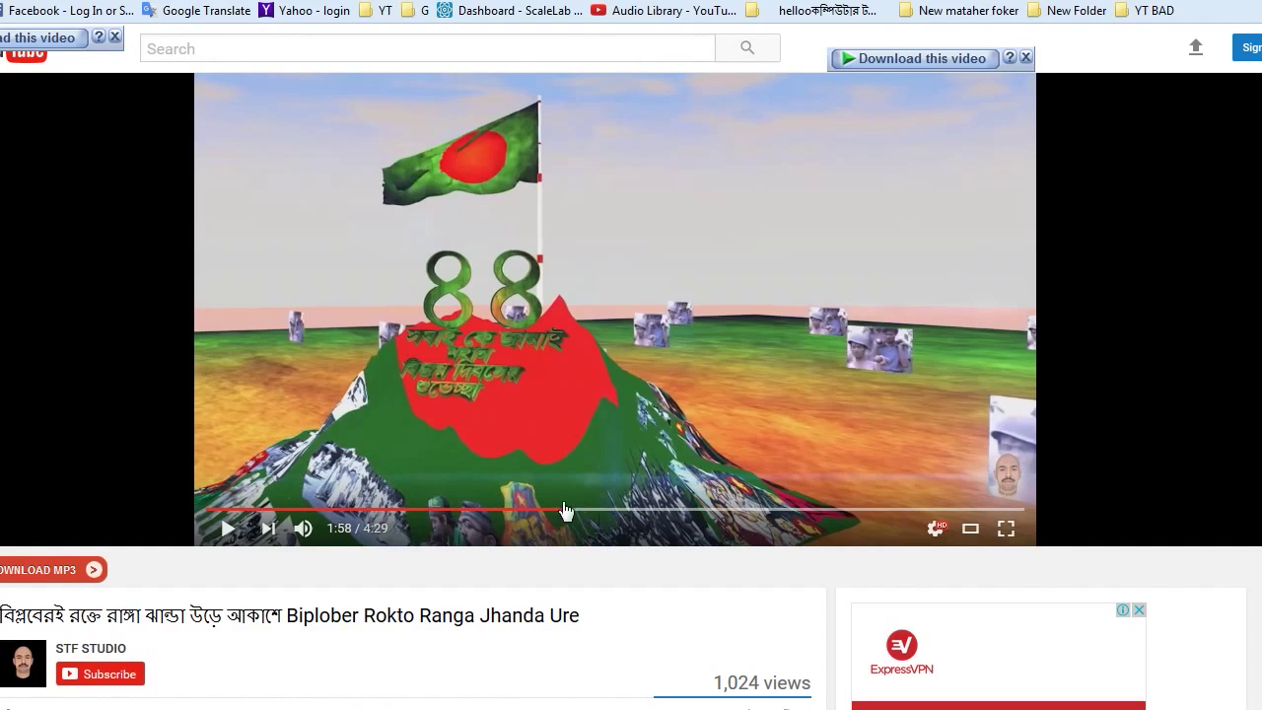
Step: Mute the flag animation video, play it, and pause it at 2:19
left_click(301, 530)
left_click(228, 529)
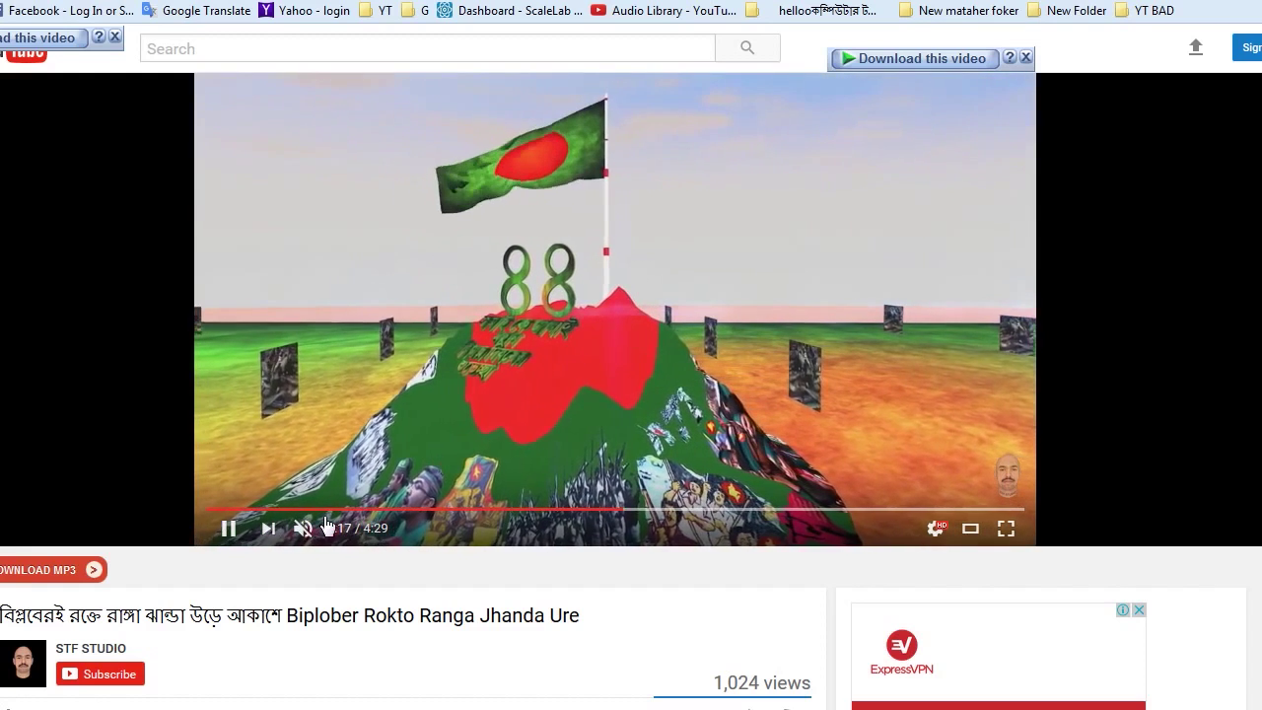
left_click(227, 530)
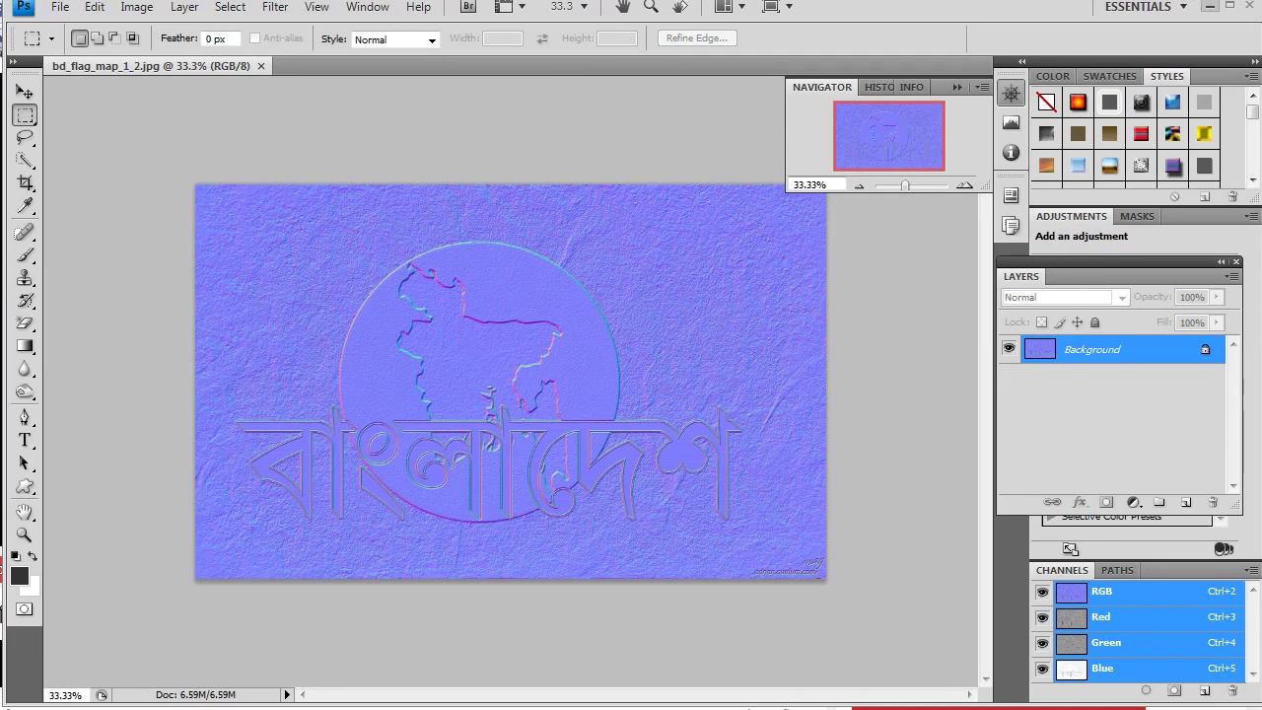
Step: Open 2000px-Flag_of_Bangladesh_(1971)_1 from New folder in Windows Photo Viewer
key("alt+Tab")
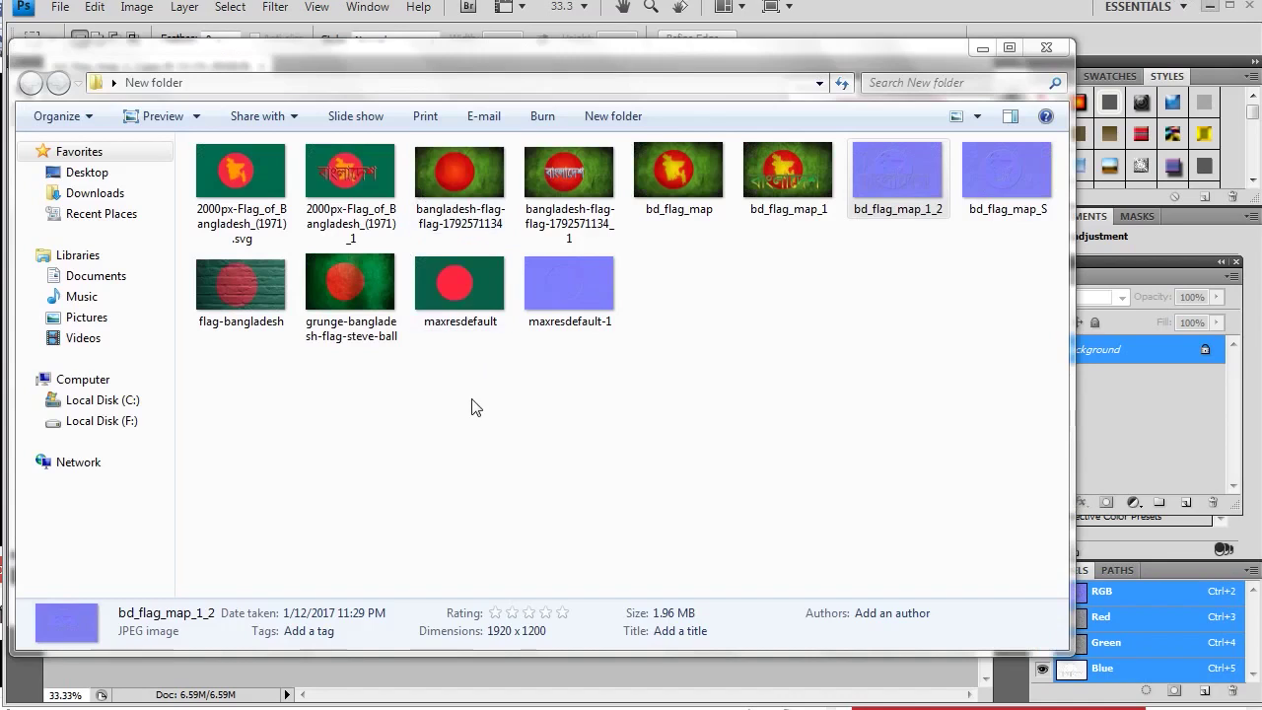
left_click(469, 404)
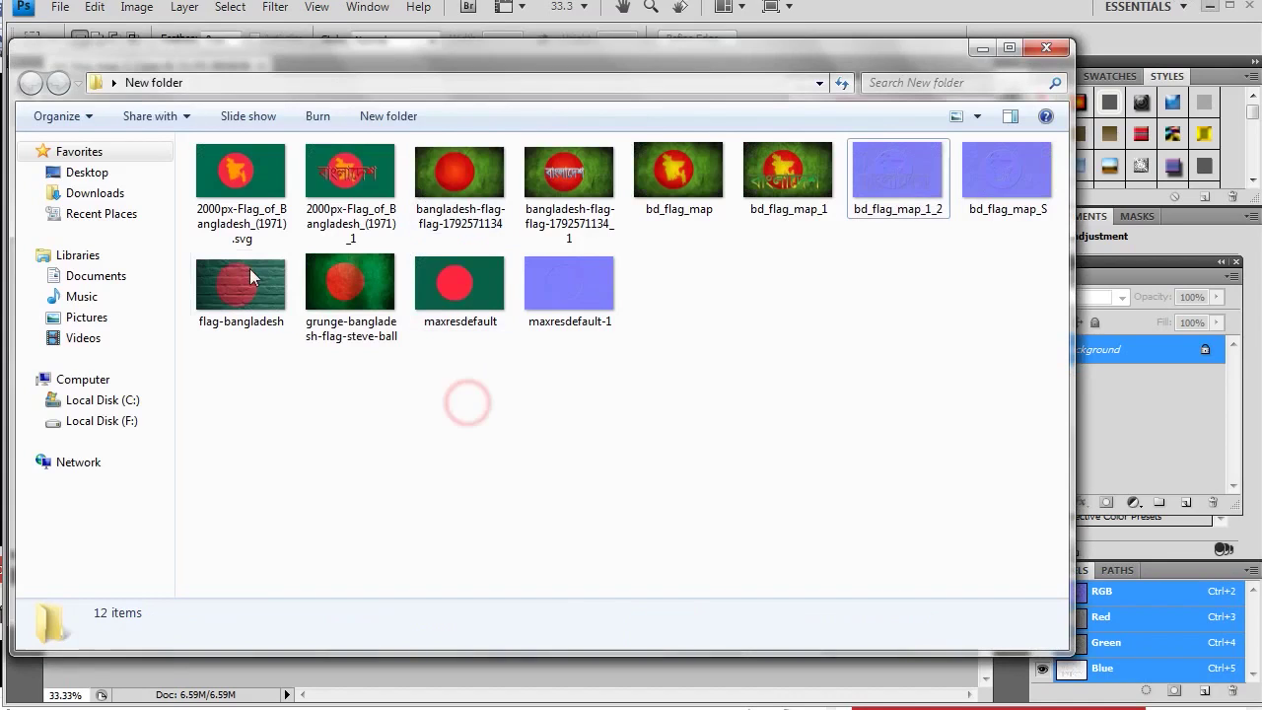
left_click(248, 181)
left_click(318, 174)
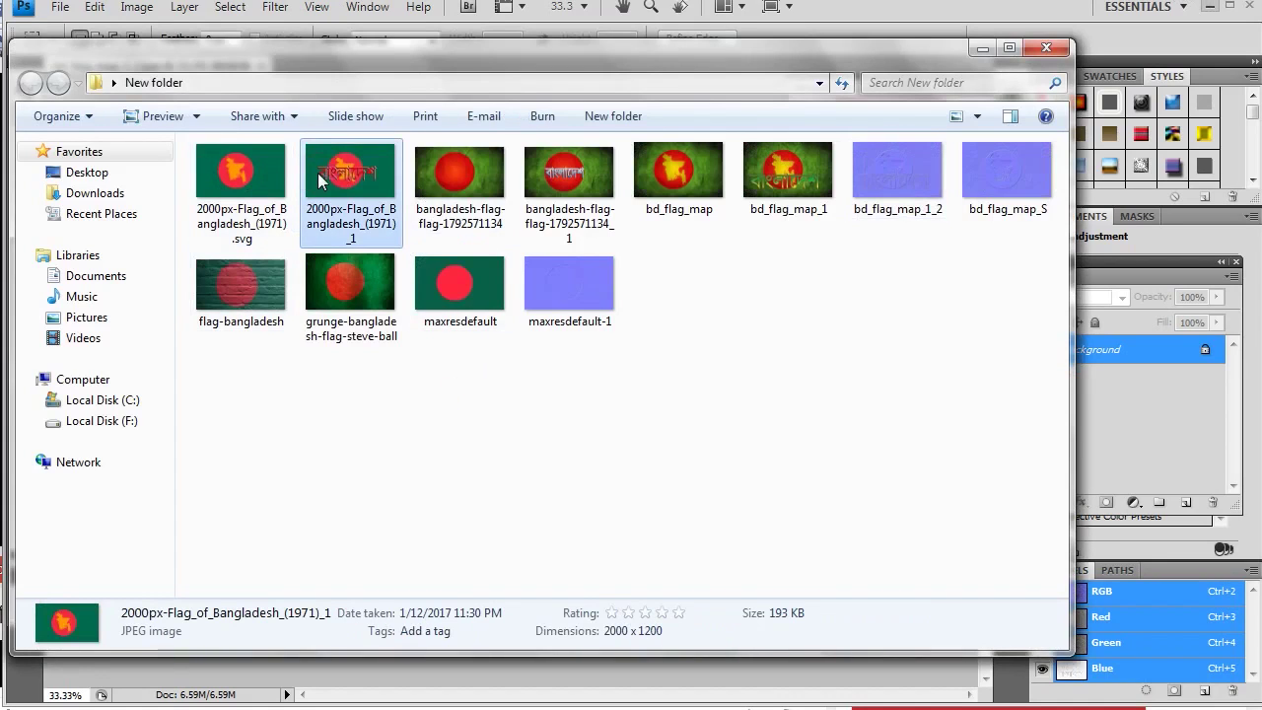
double_click(317, 175)
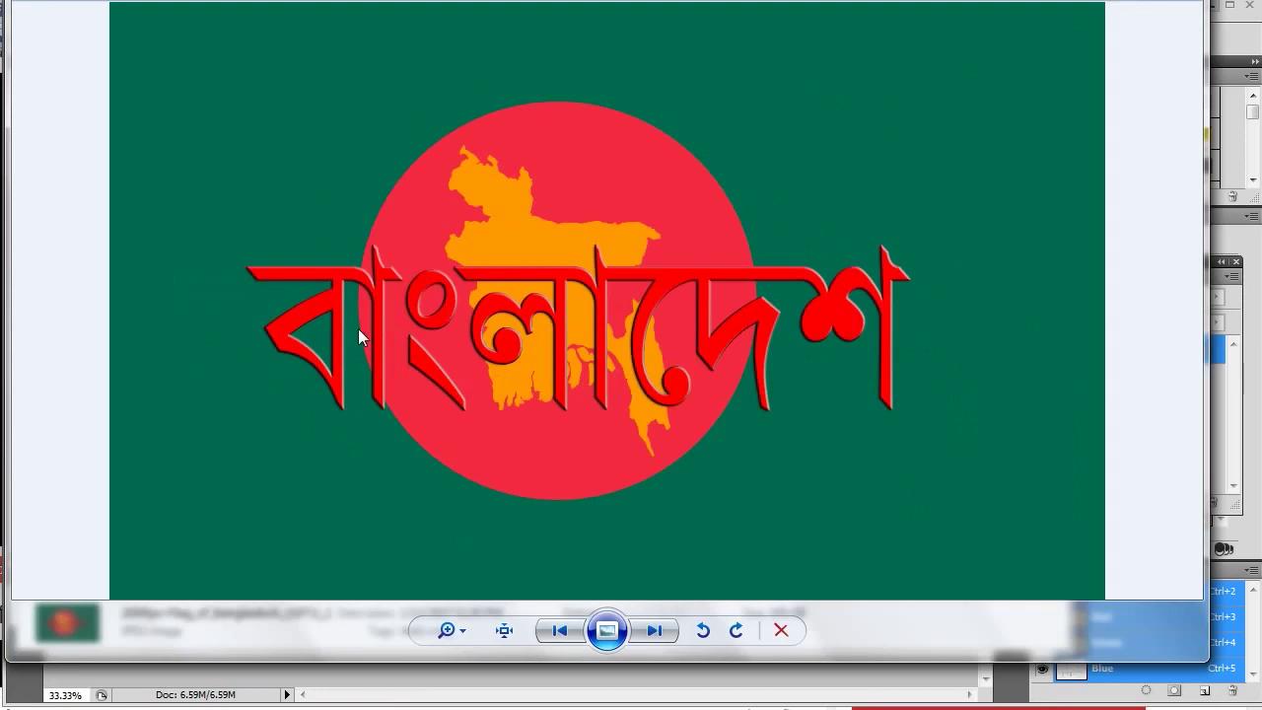
Step: Browse through the flag and normal-map images in Photo Viewer, then close the viewer
scroll(591, 321, "down", 1)
scroll(700, 325, "down", 1)
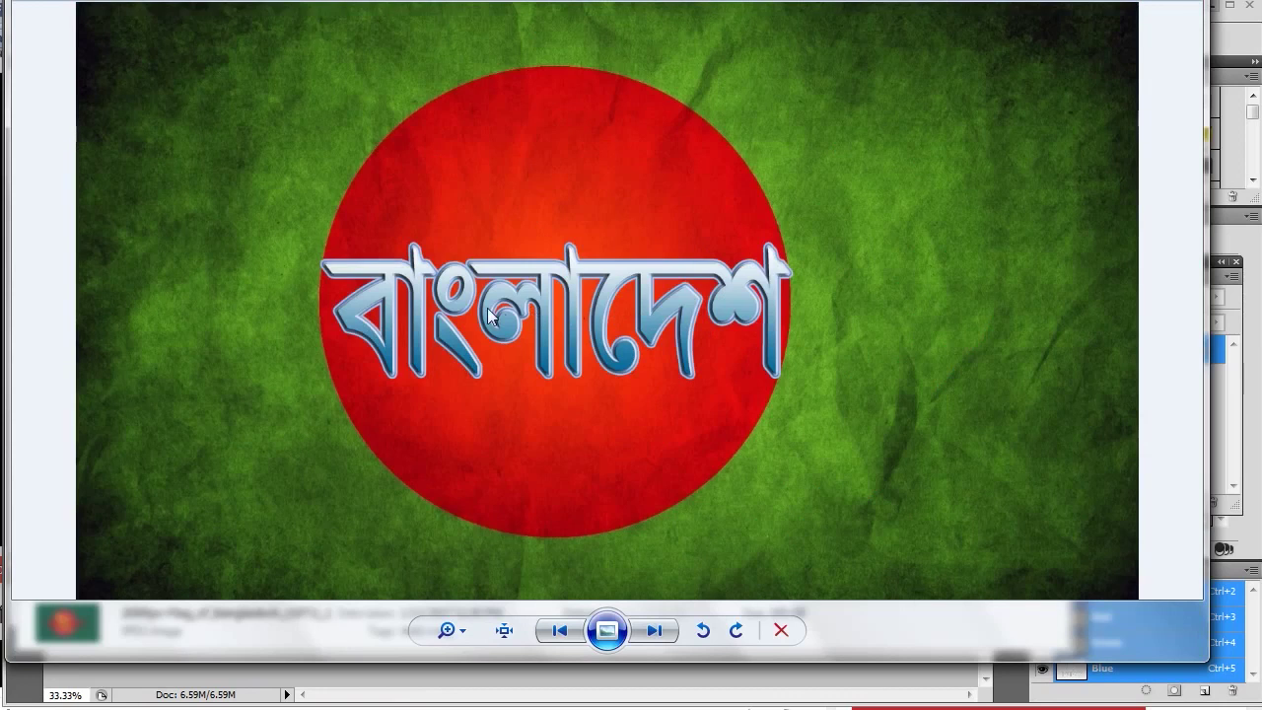
scroll(516, 300, "down", 1)
scroll(579, 295, "down", 1)
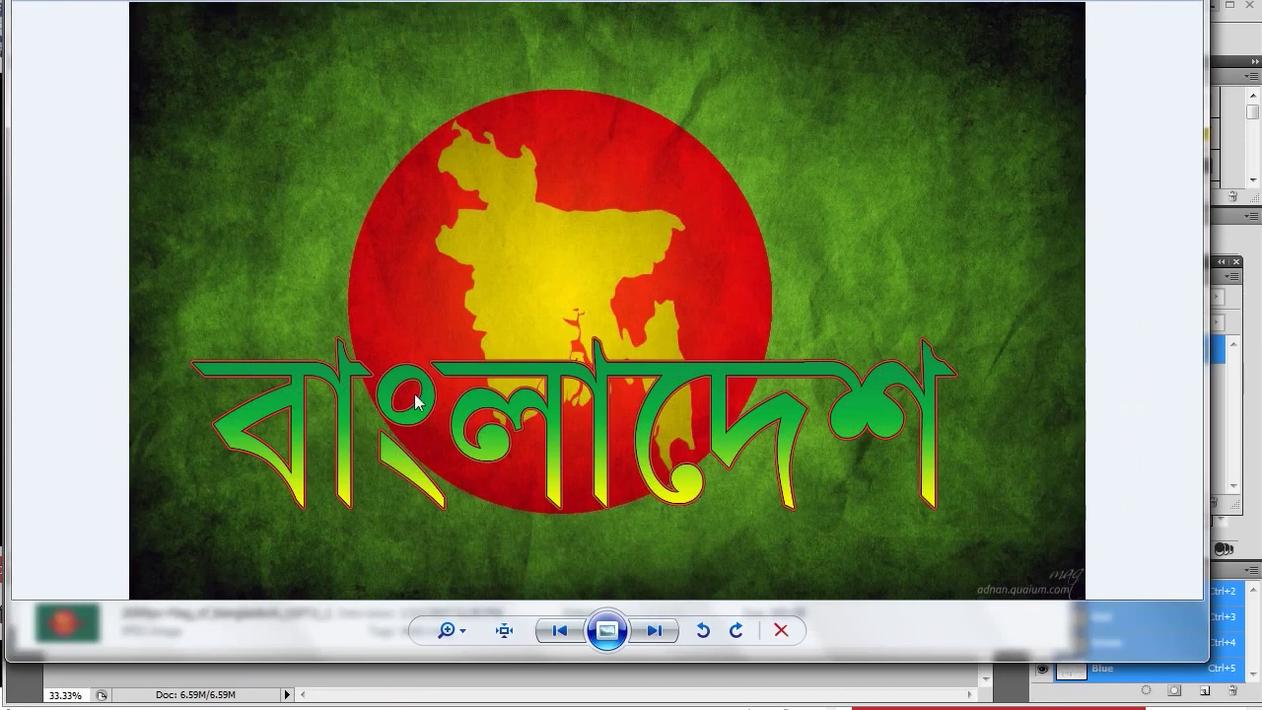
scroll(413, 418, "down", 1)
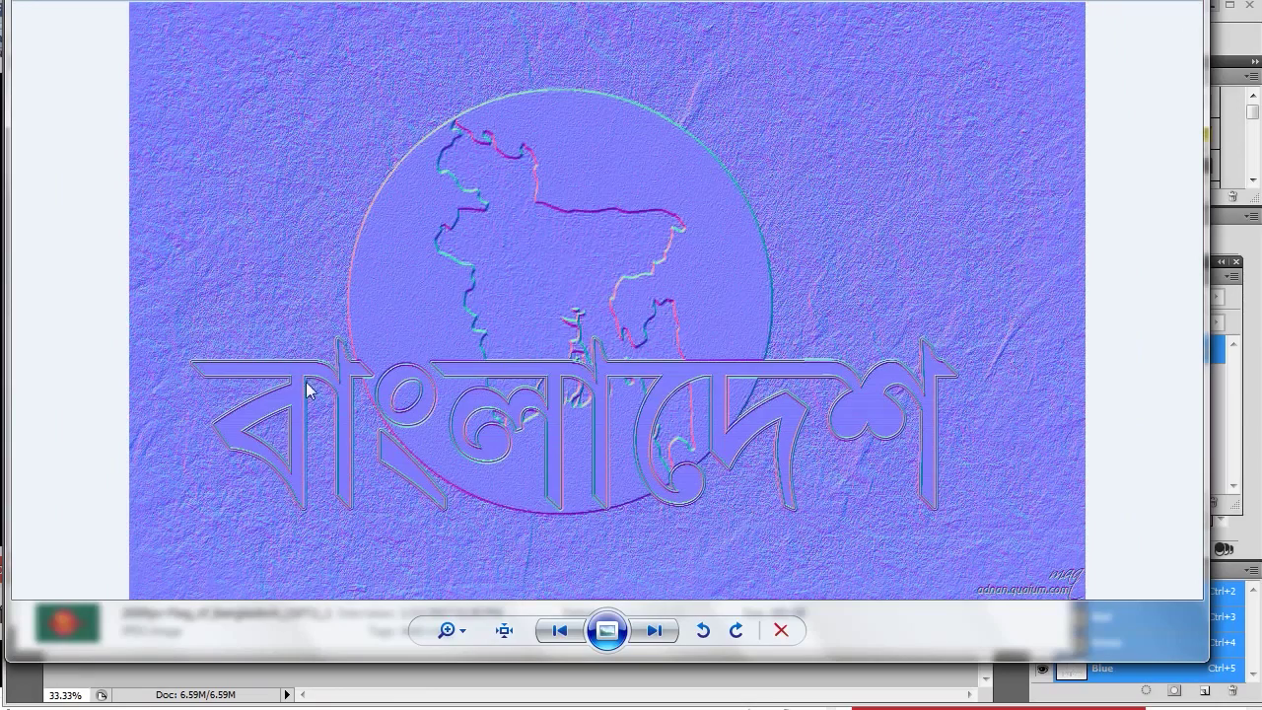
scroll(868, 408, "down", 1)
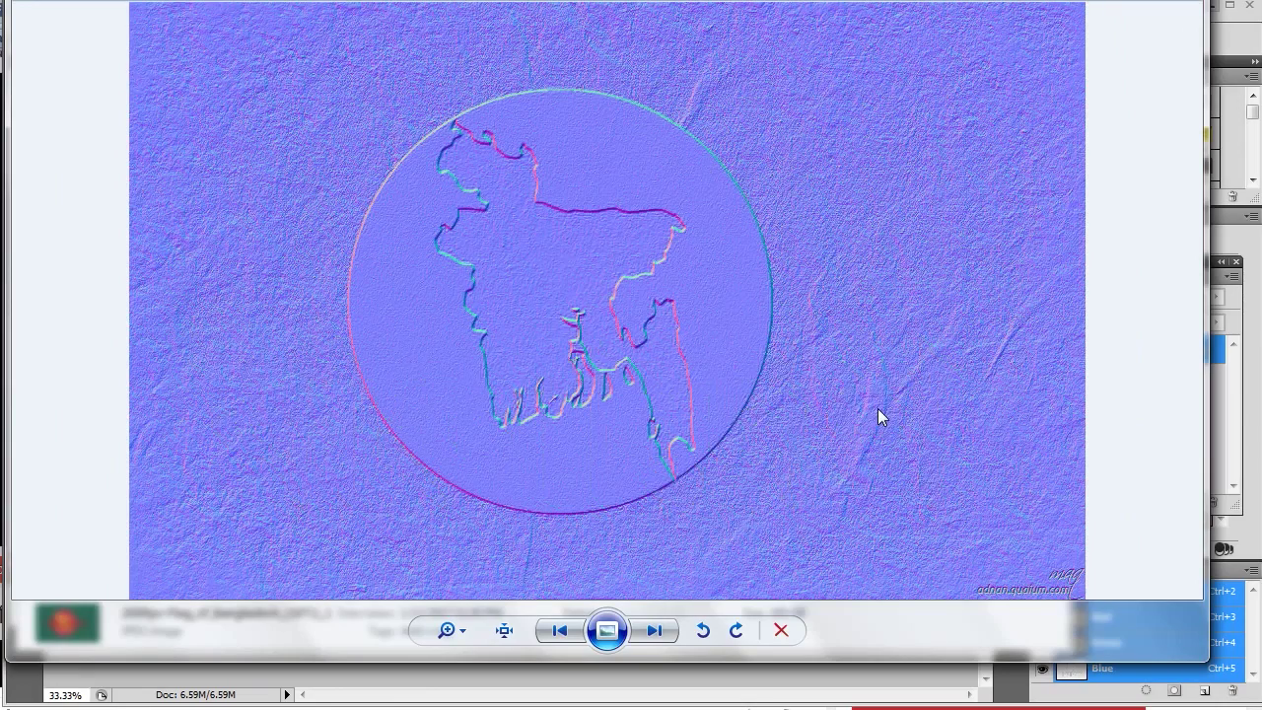
scroll(874, 408, "down", 1)
scroll(850, 410, "down", 1)
scroll(845, 410, "down", 1)
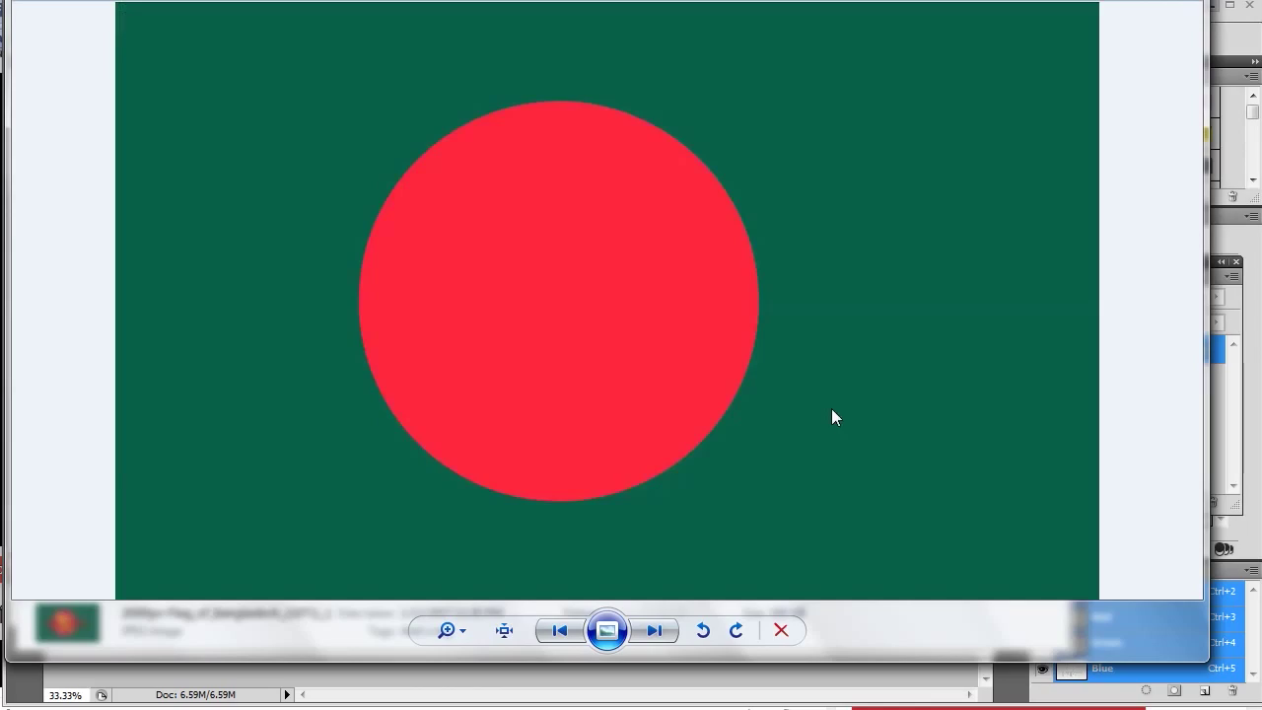
scroll(827, 396, "up", 1)
scroll(825, 394, "up", 1)
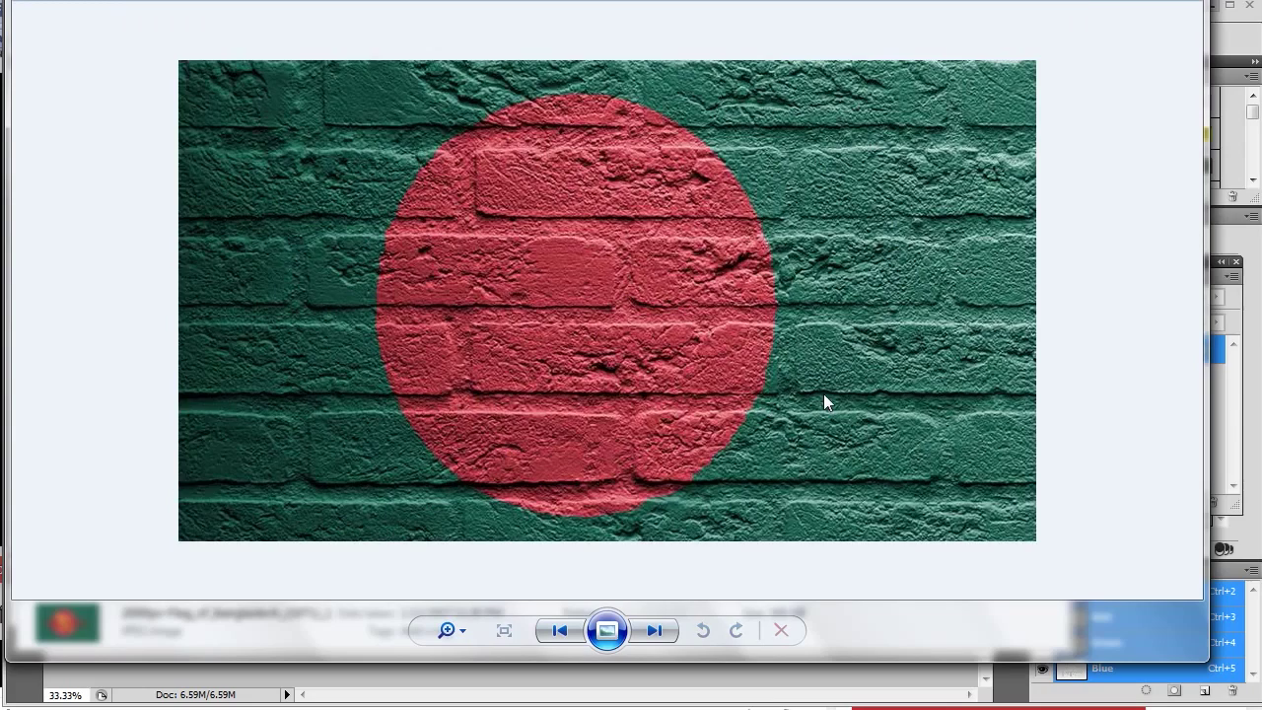
scroll(820, 389, "up", 1)
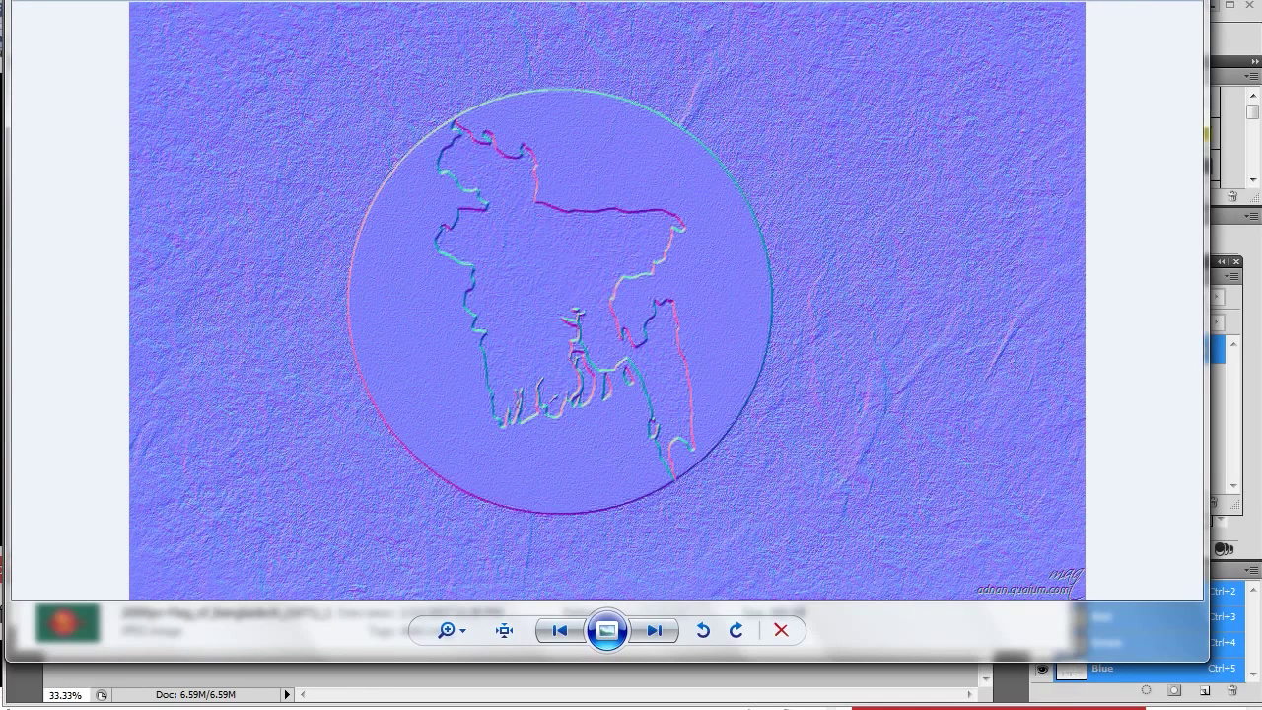
key("alt+F4")
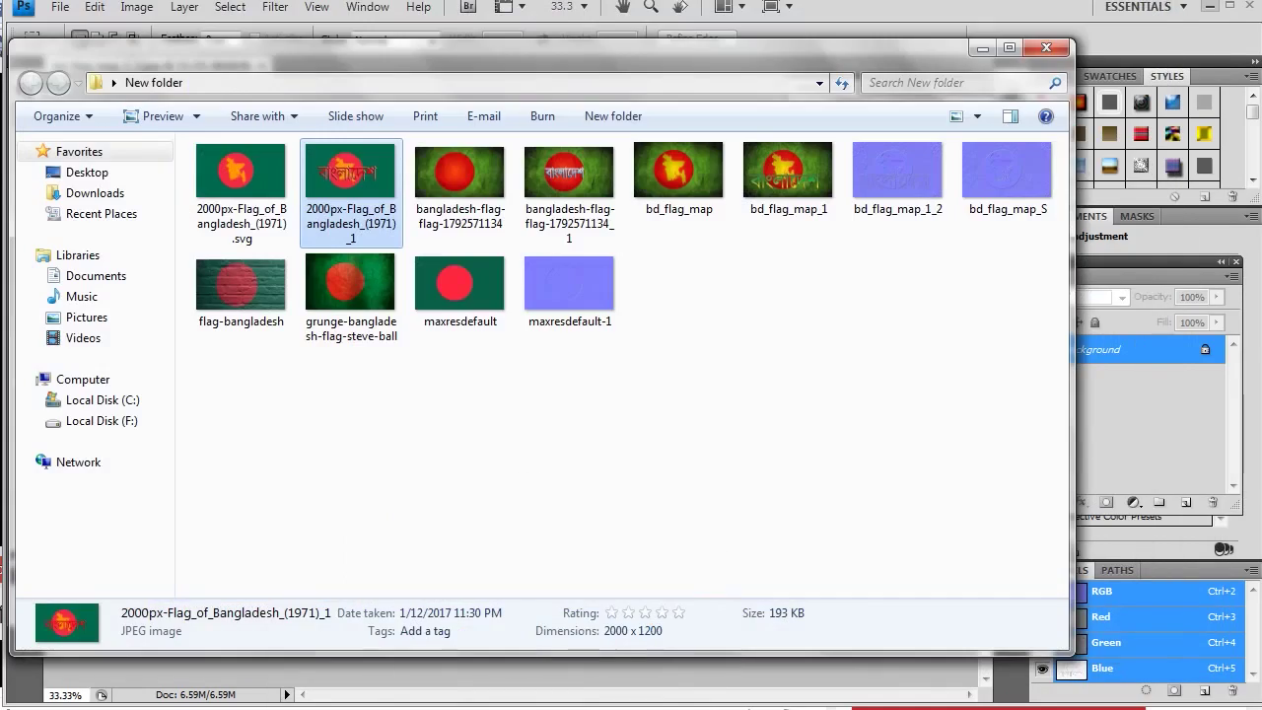
Step: Search Google for 'nvidia normal map filter' and open the NVIDIA Texture Tools for Adobe Photoshop page
left_click(979, 51)
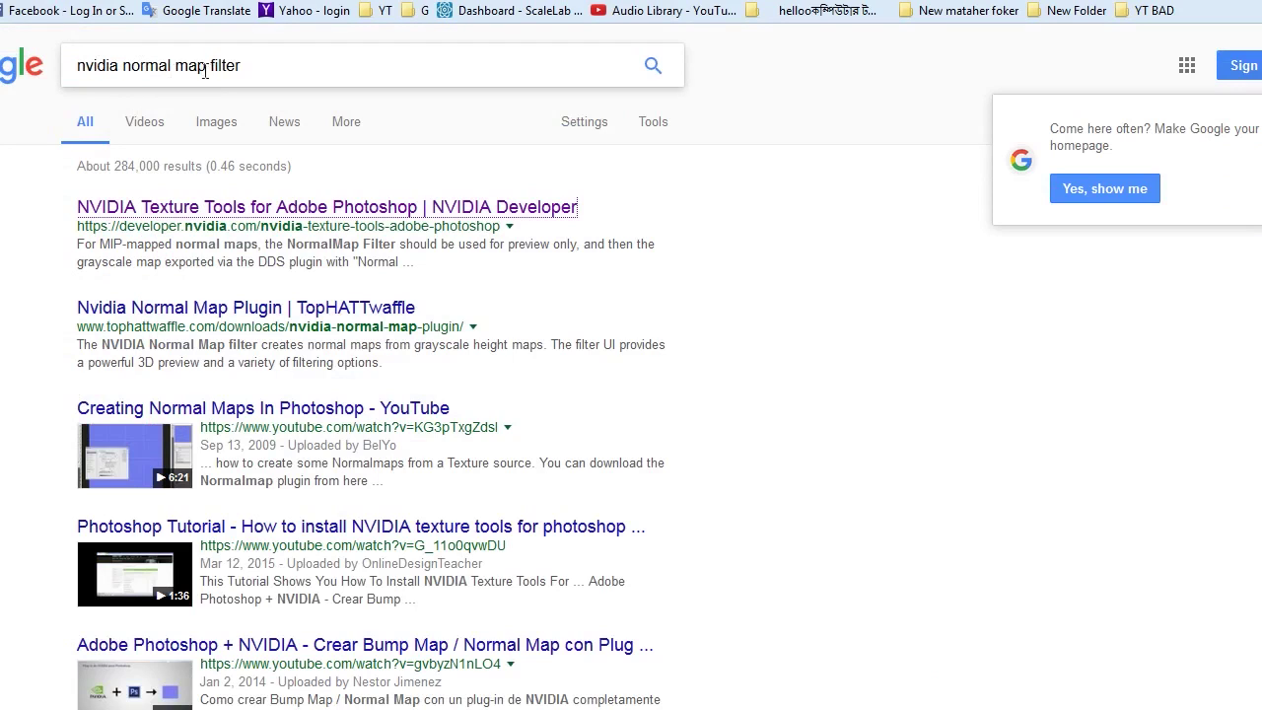
left_click(269, 65)
left_click(74, 65)
left_click(269, 64)
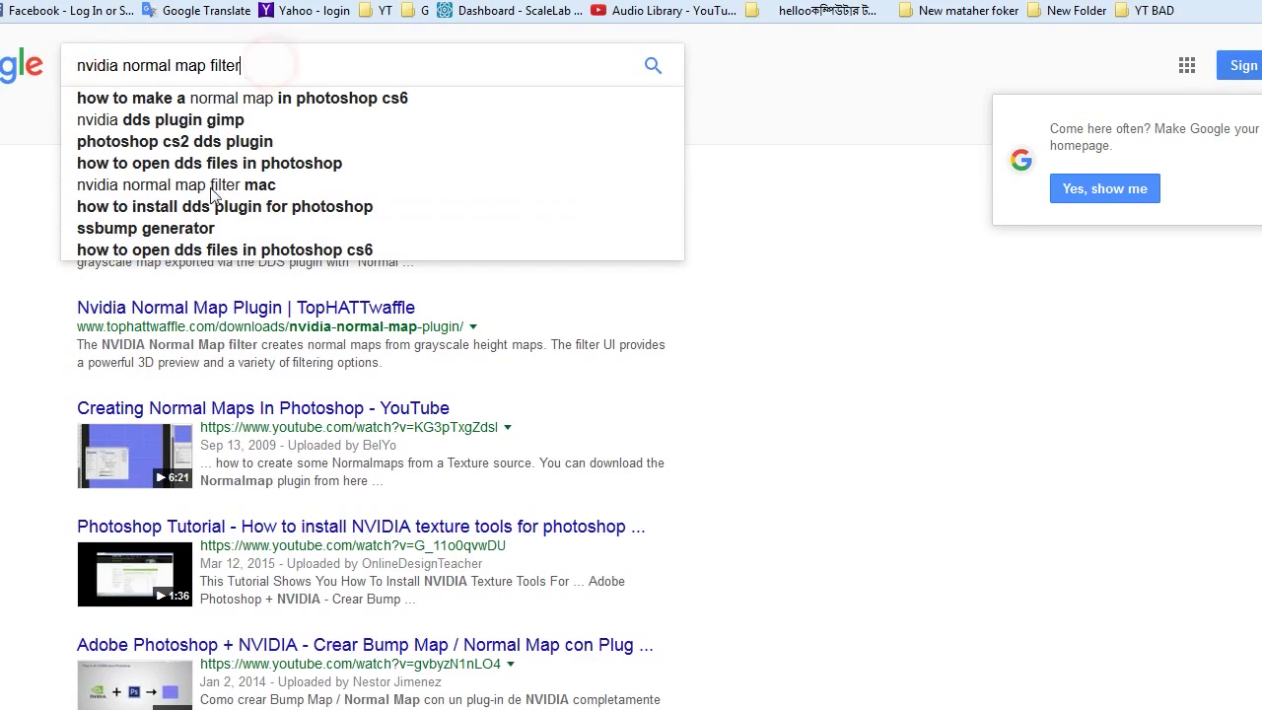
left_click(10, 287)
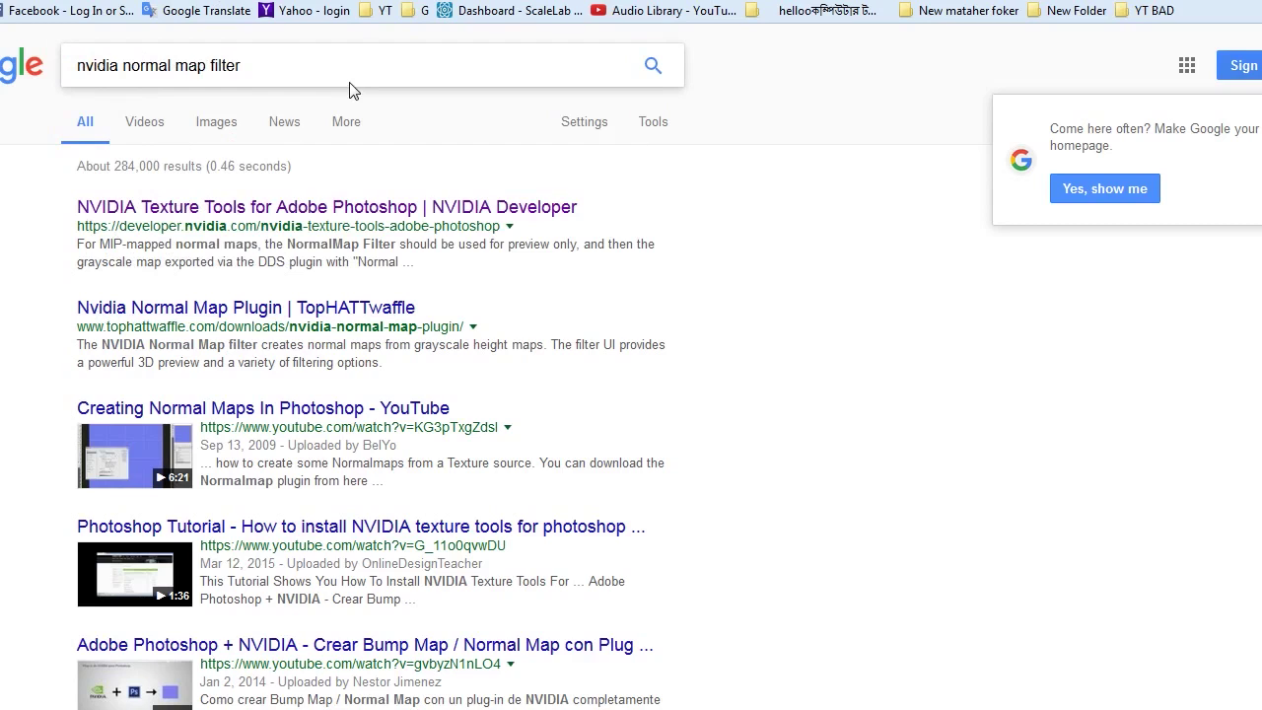
left_click(254, 60)
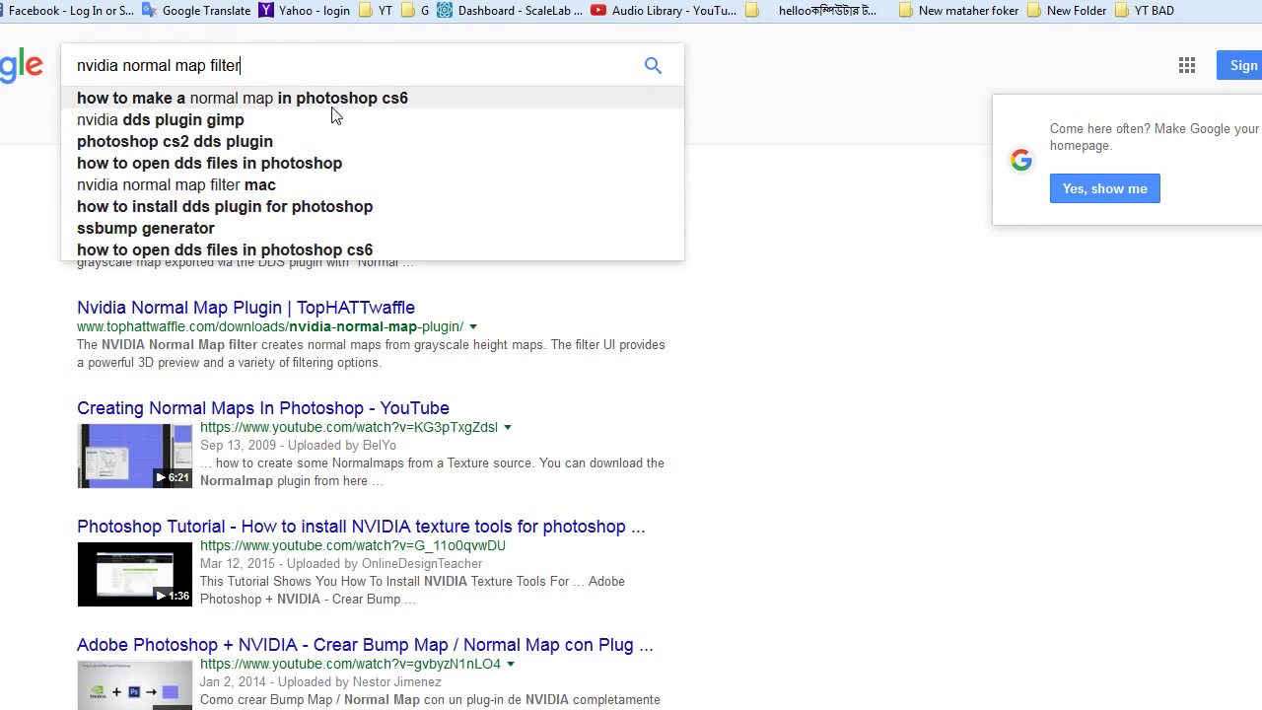
left_click(765, 94)
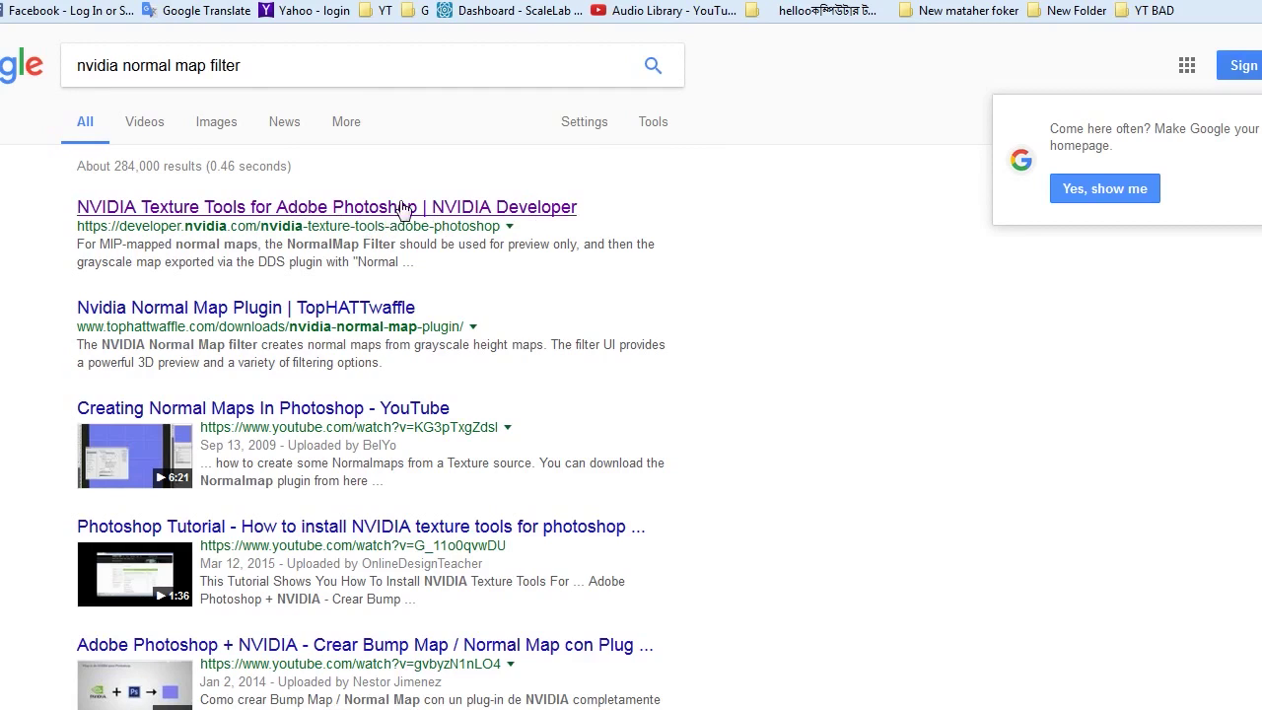
left_click(325, 205)
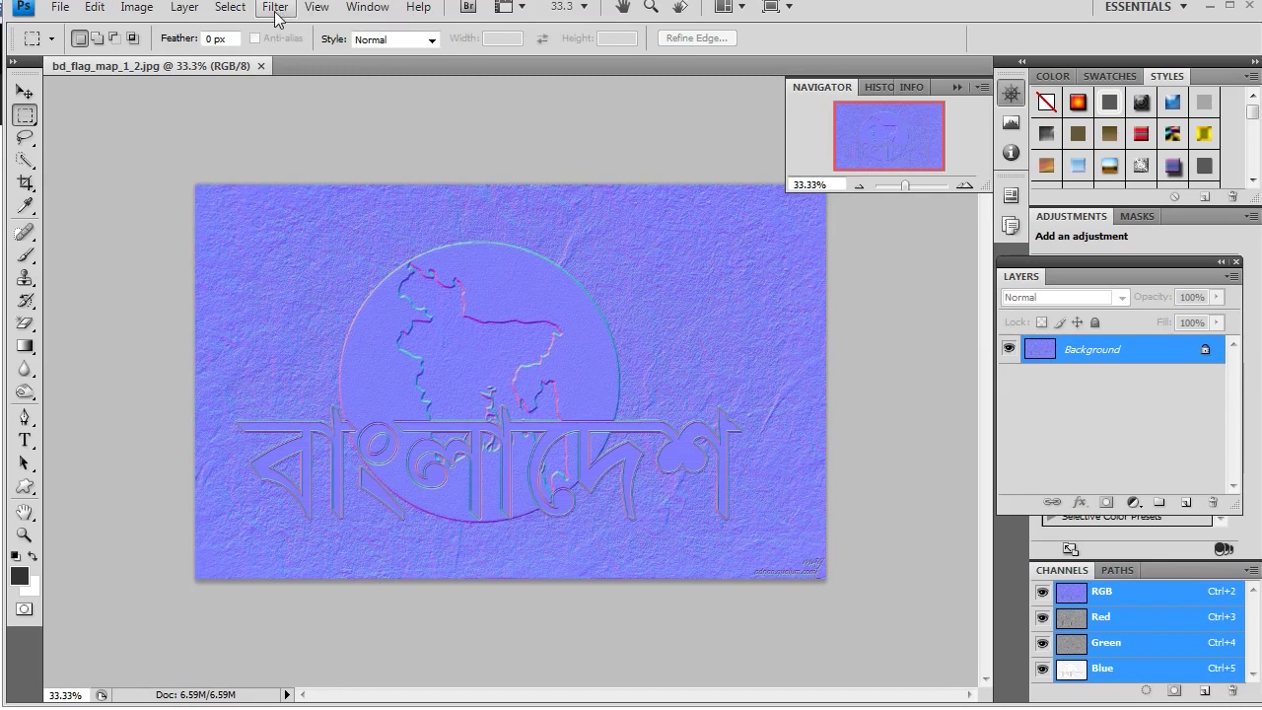
Step: Show NormalMapFilter under Filter > NVIDIA Tools in Photoshop and review the NVIDIA tools page
left_click(275, 7)
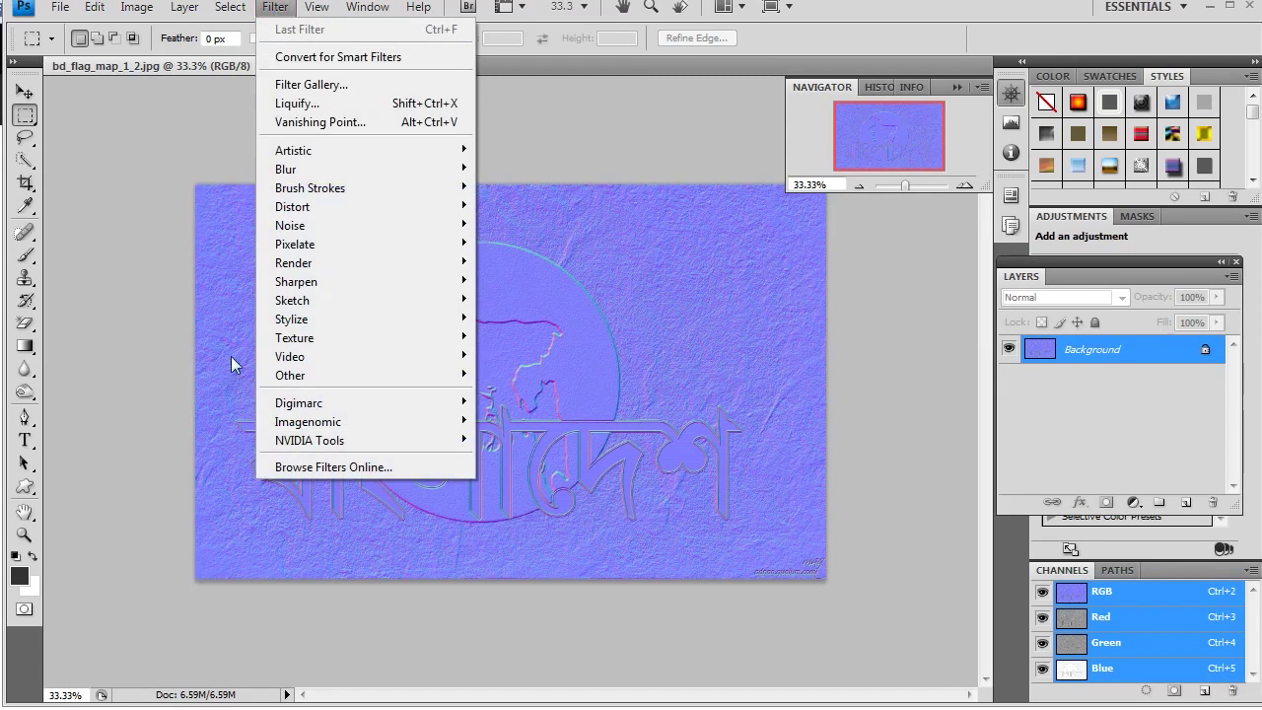
mouse_move(310, 440)
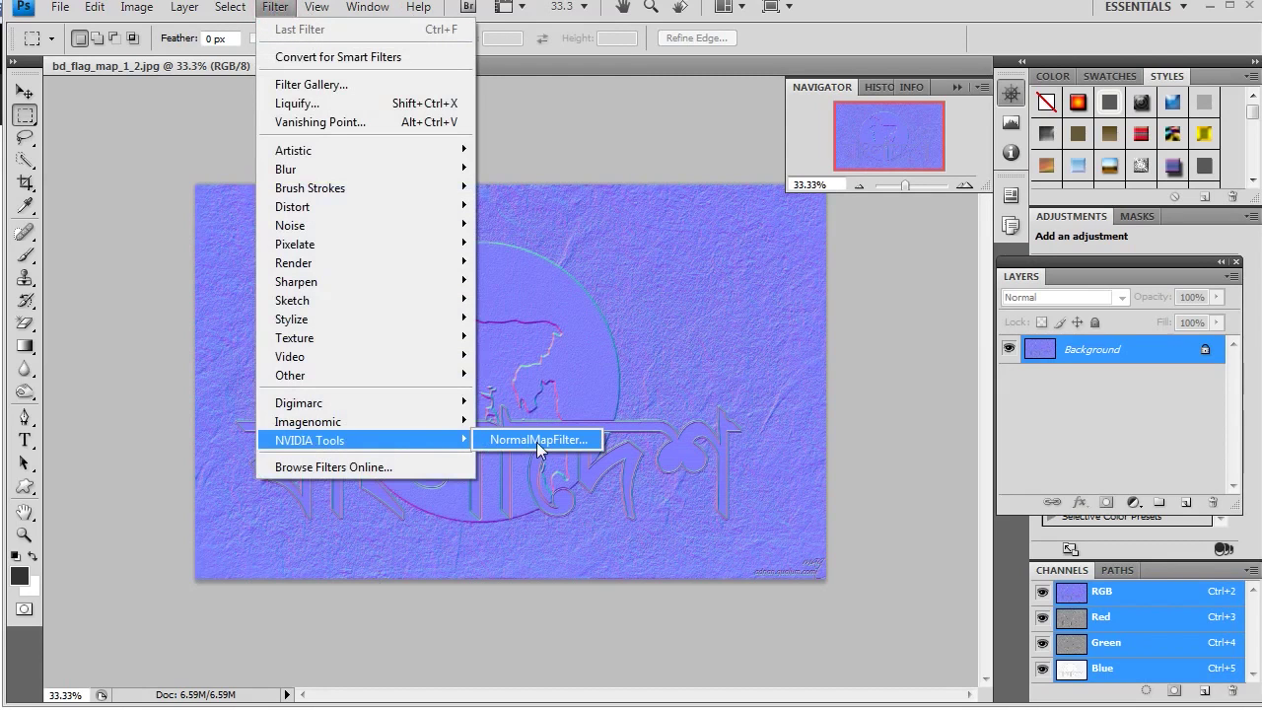
left_click(599, 439)
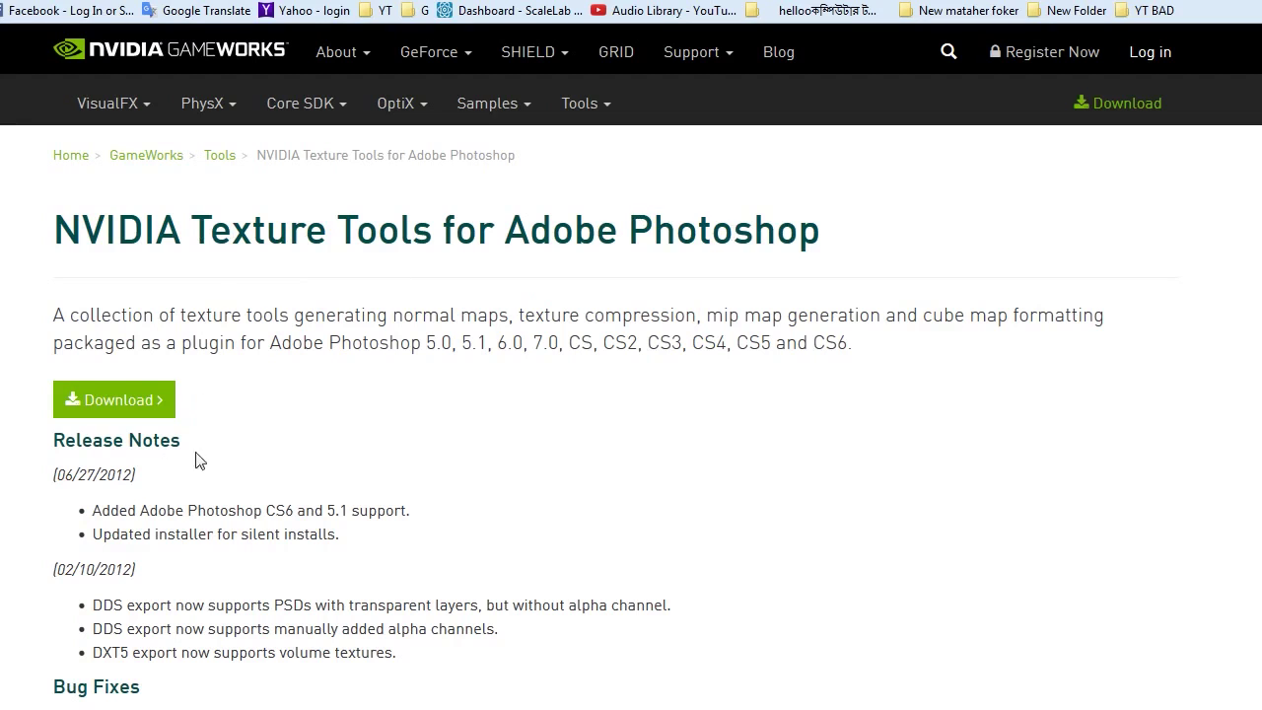
scroll(326, 490, "down", 5)
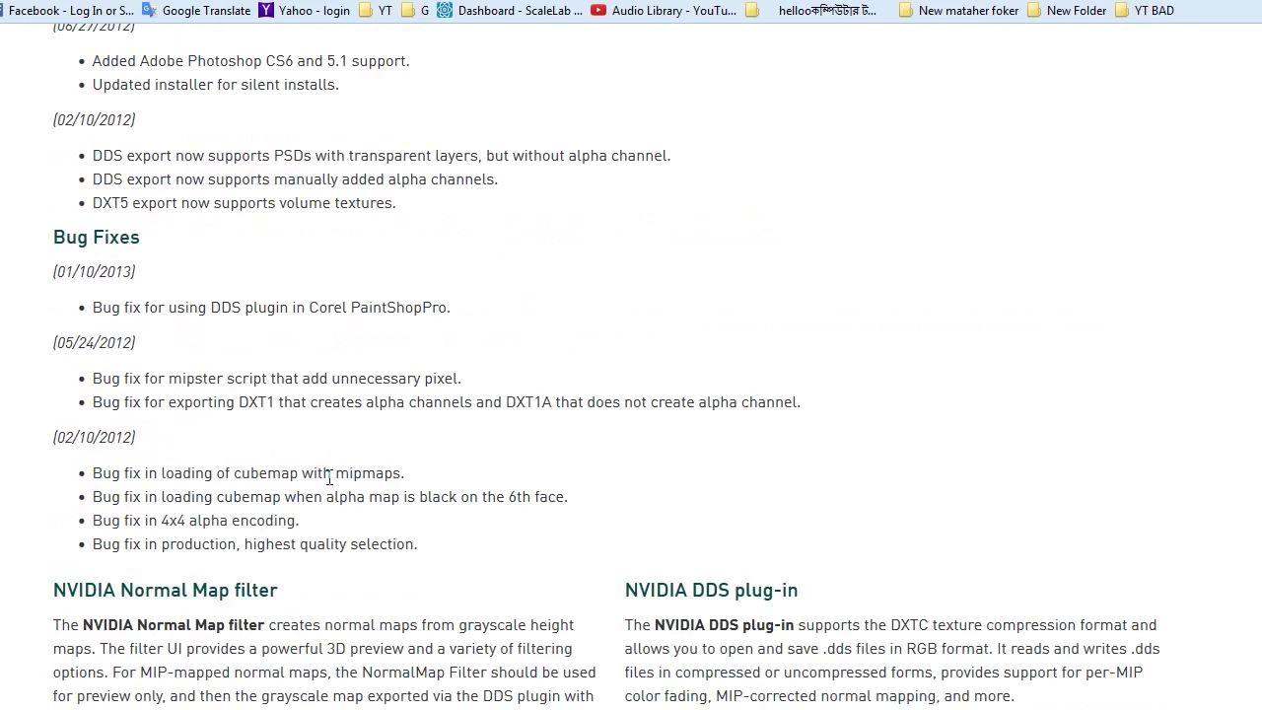
scroll(332, 474, "down", 5)
scroll(335, 474, "up", 5)
scroll(340, 474, "up", 5)
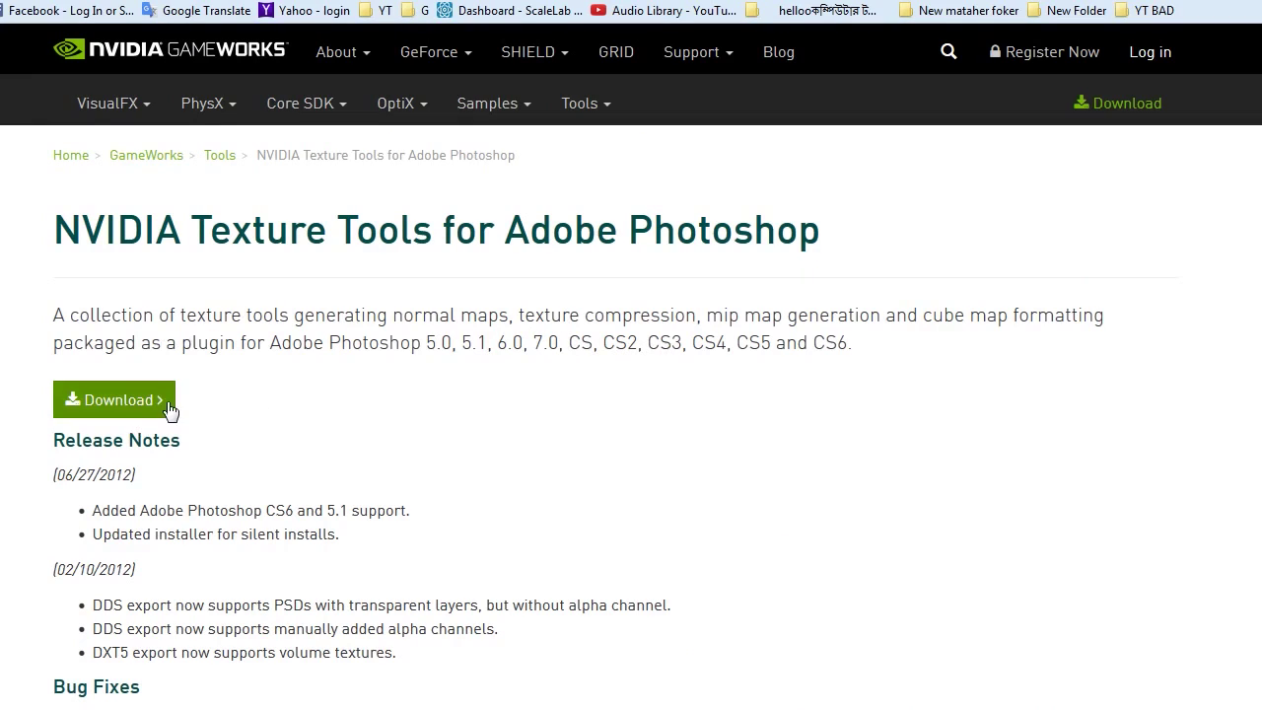
Step: Highlight CS4 among the supported Photoshop versions and go to the Download Center
left_click(686, 350)
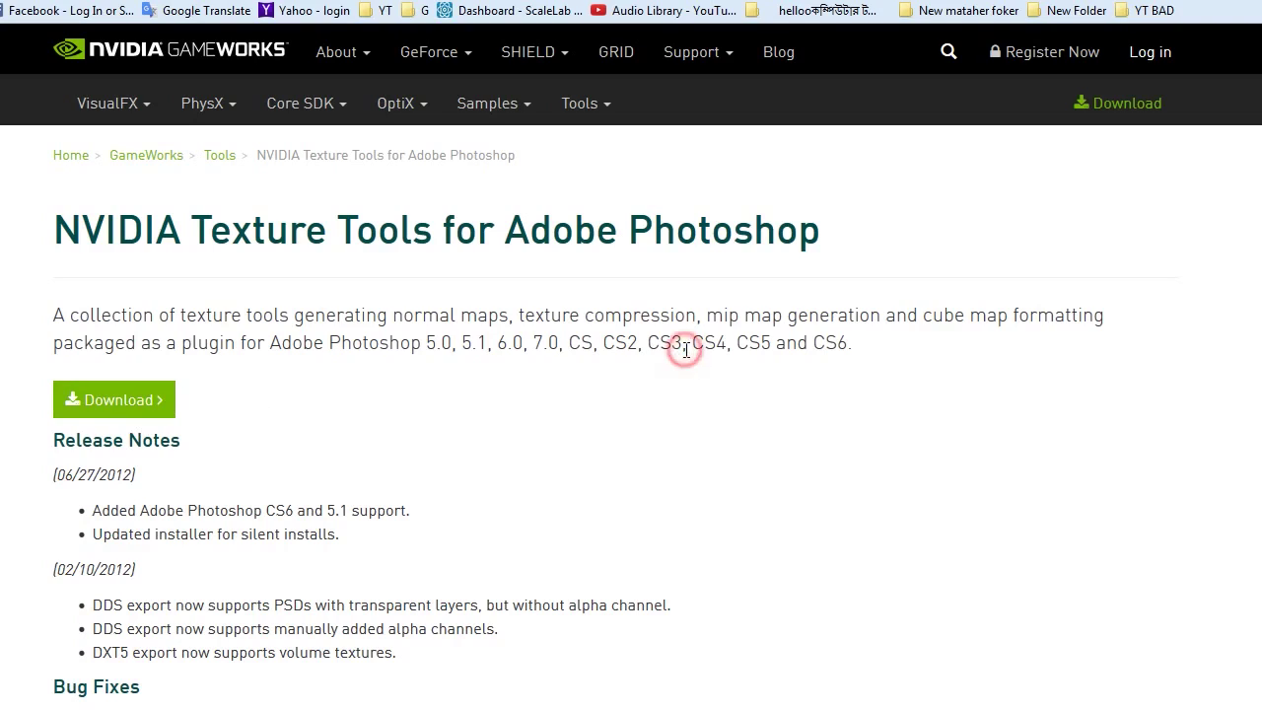
left_click_drag(690, 347, 735, 347)
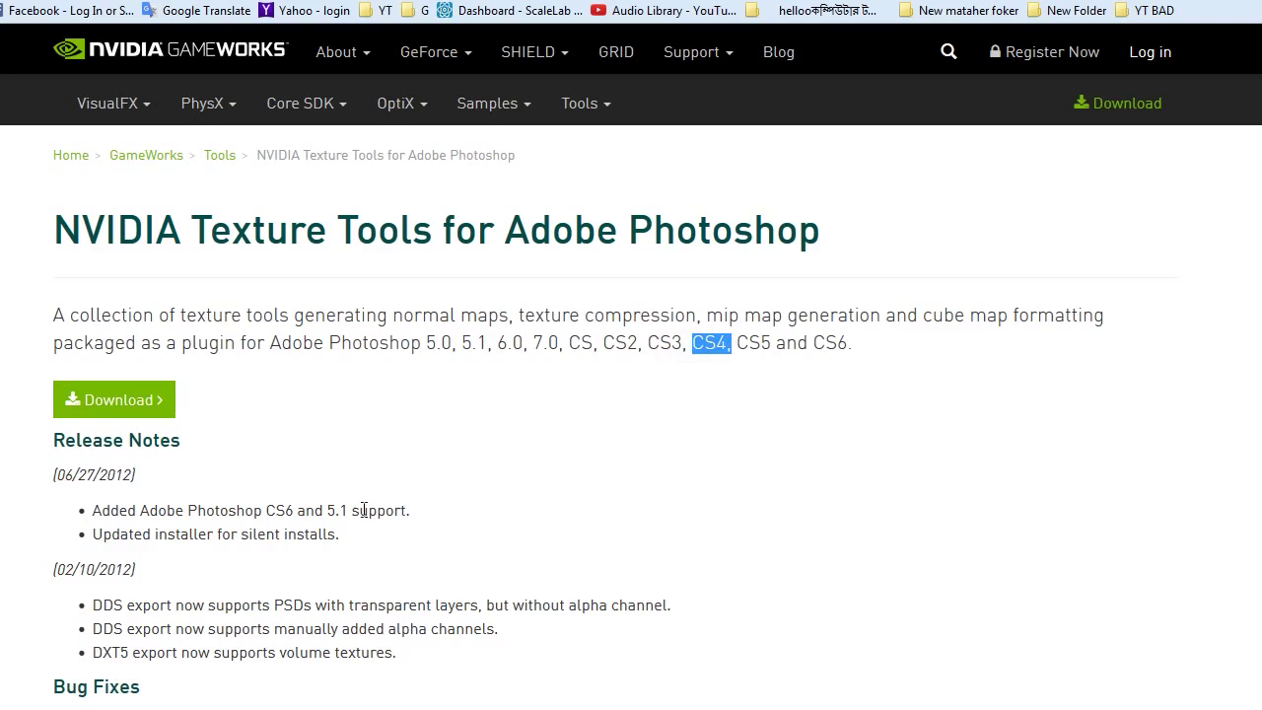
left_click(131, 408)
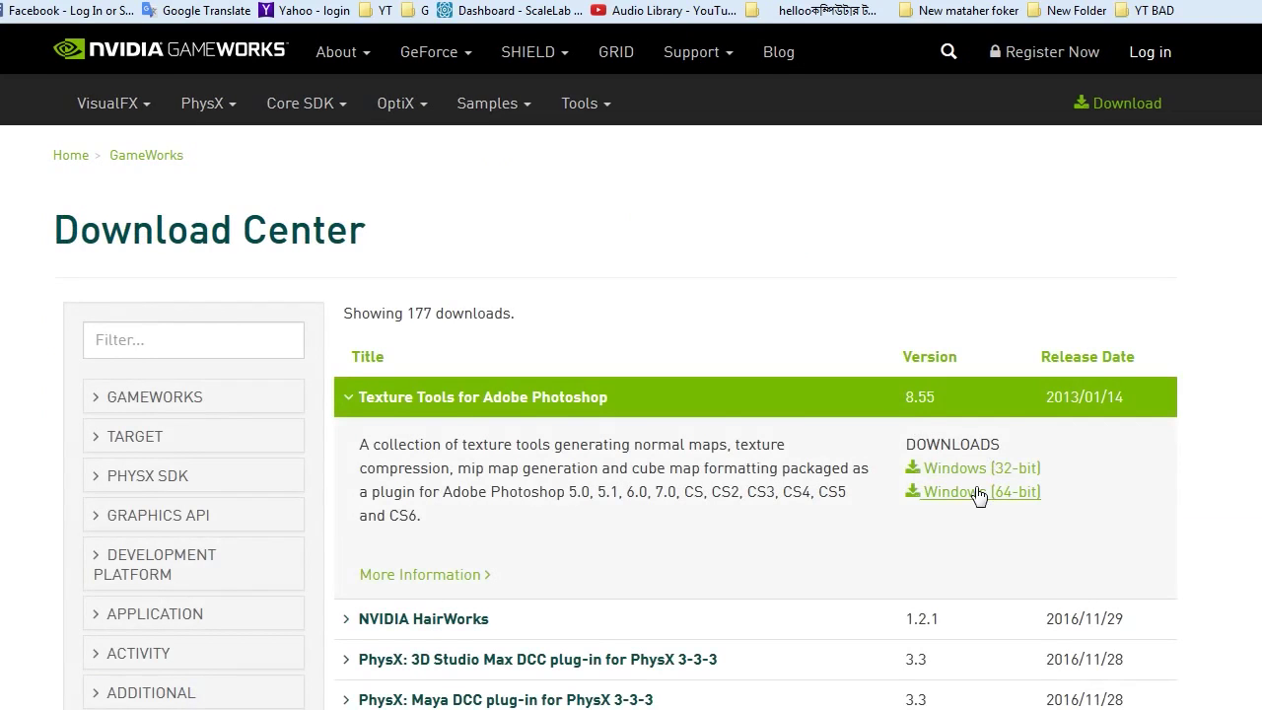
Step: Download the Windows (64-bit) package of Texture Tools for Adobe Photoshop 8.55
scroll(975, 483, "down", 3)
scroll(960, 445, "up", 2)
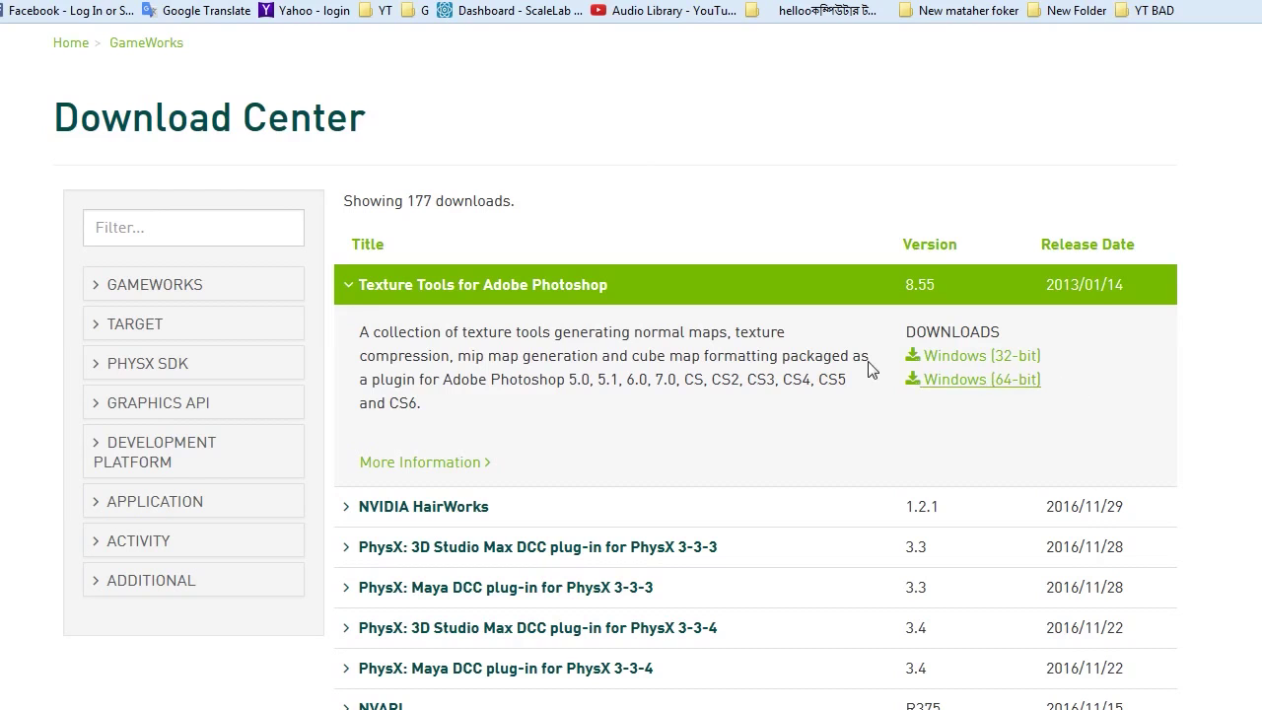
left_click(989, 379)
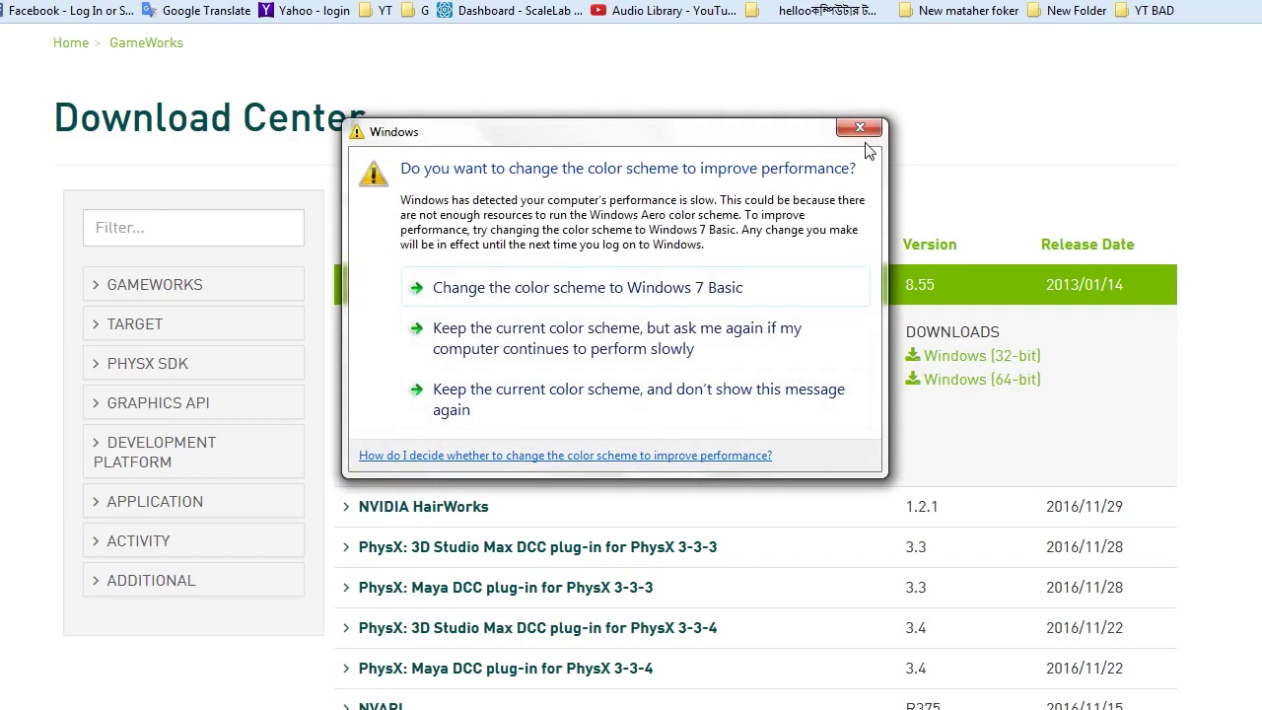
Step: Dismiss the colour-scheme prompt and check the Photoshop_Plugins 8.55 installers in Downloads\Programs, then close it
left_click(866, 125)
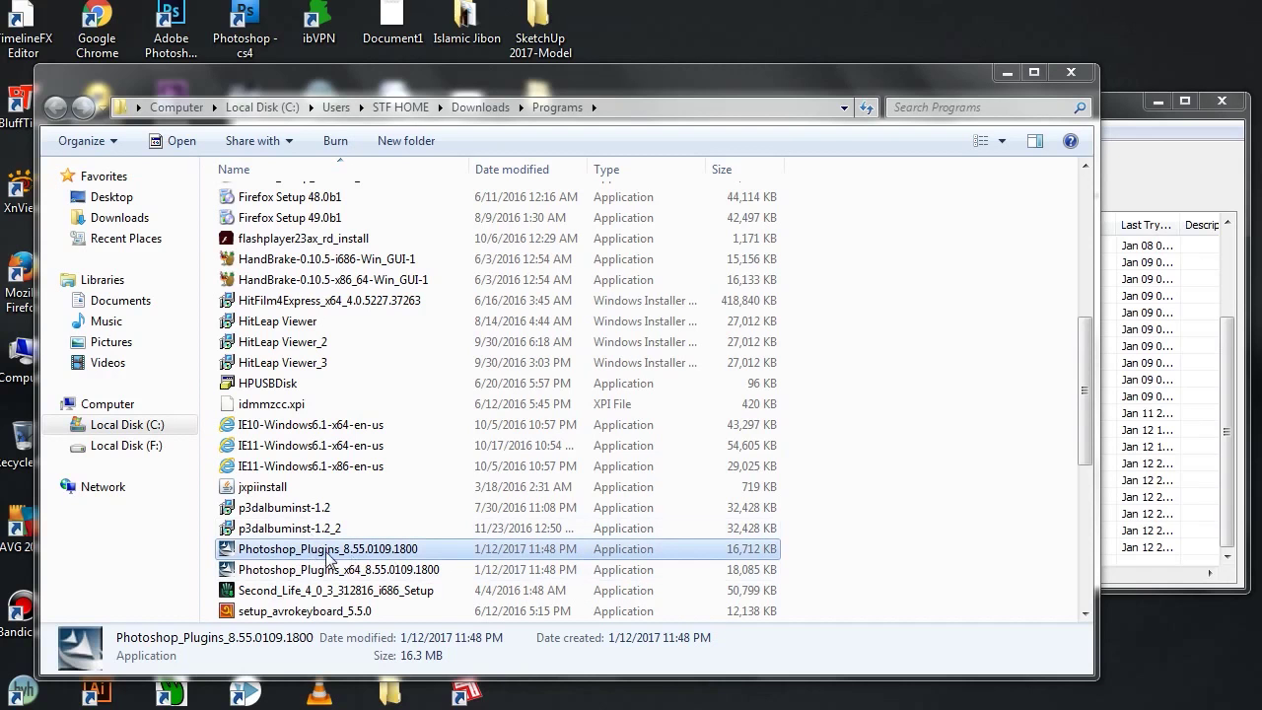
left_click_drag(328, 73, 392, 36)
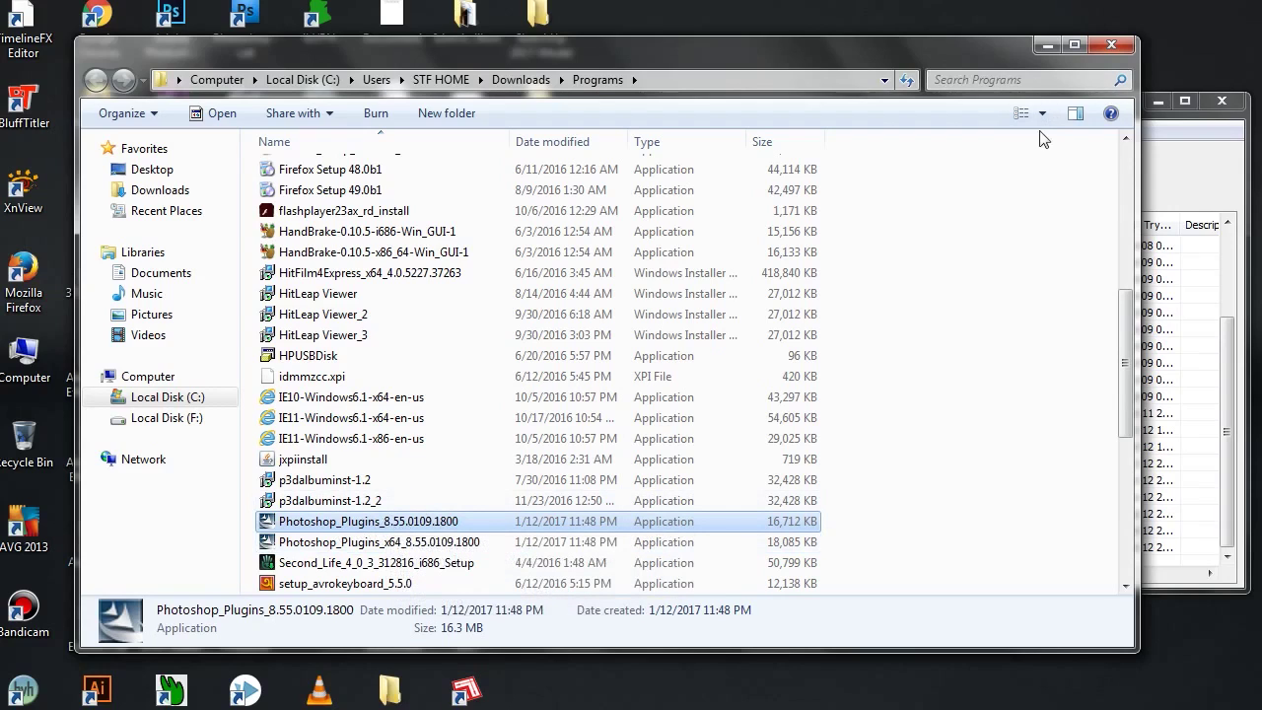
left_click(1111, 44)
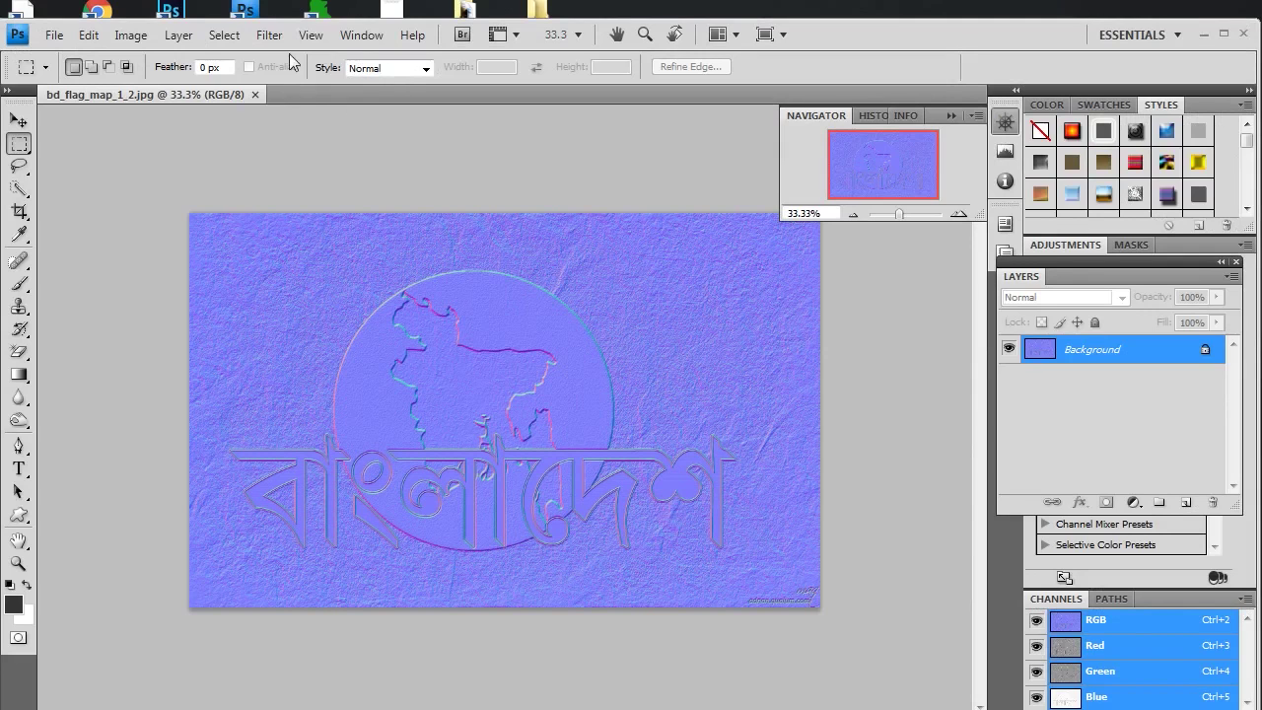
Step: Close the bd_flag_map_1_2.jpg normal map document without applying a filter
left_click(269, 35)
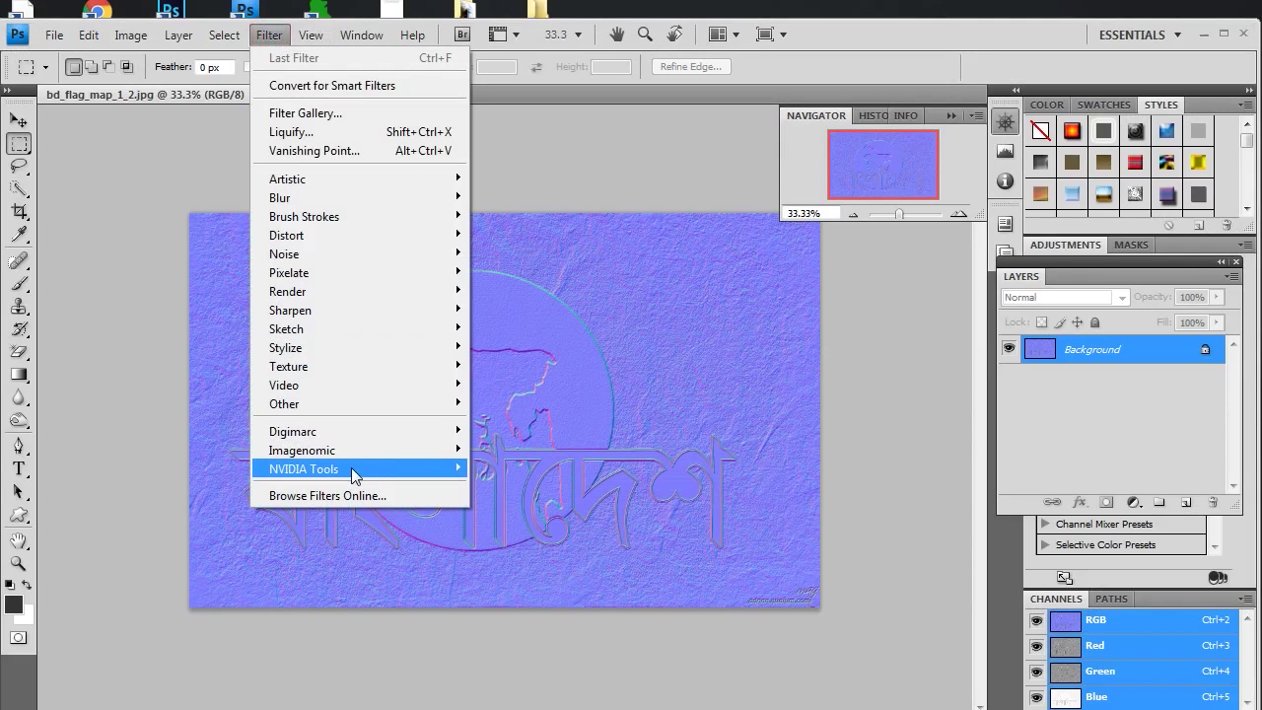
left_click(155, 85)
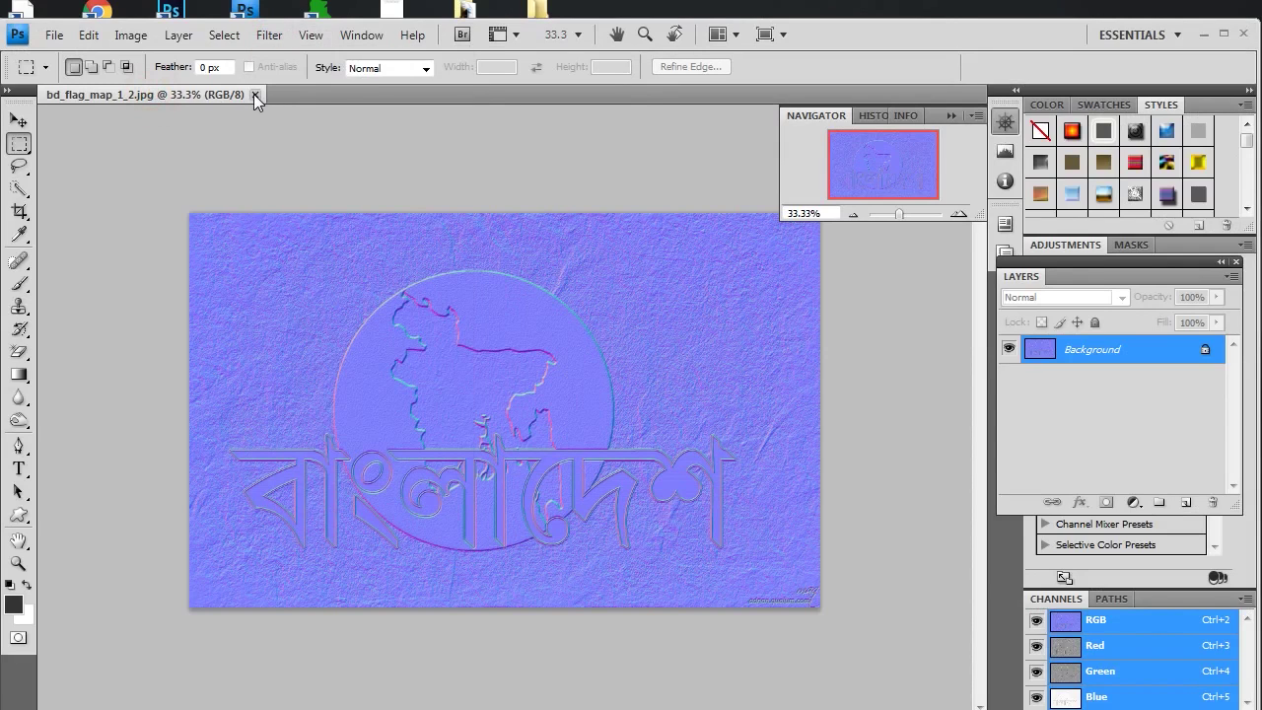
left_click(254, 95)
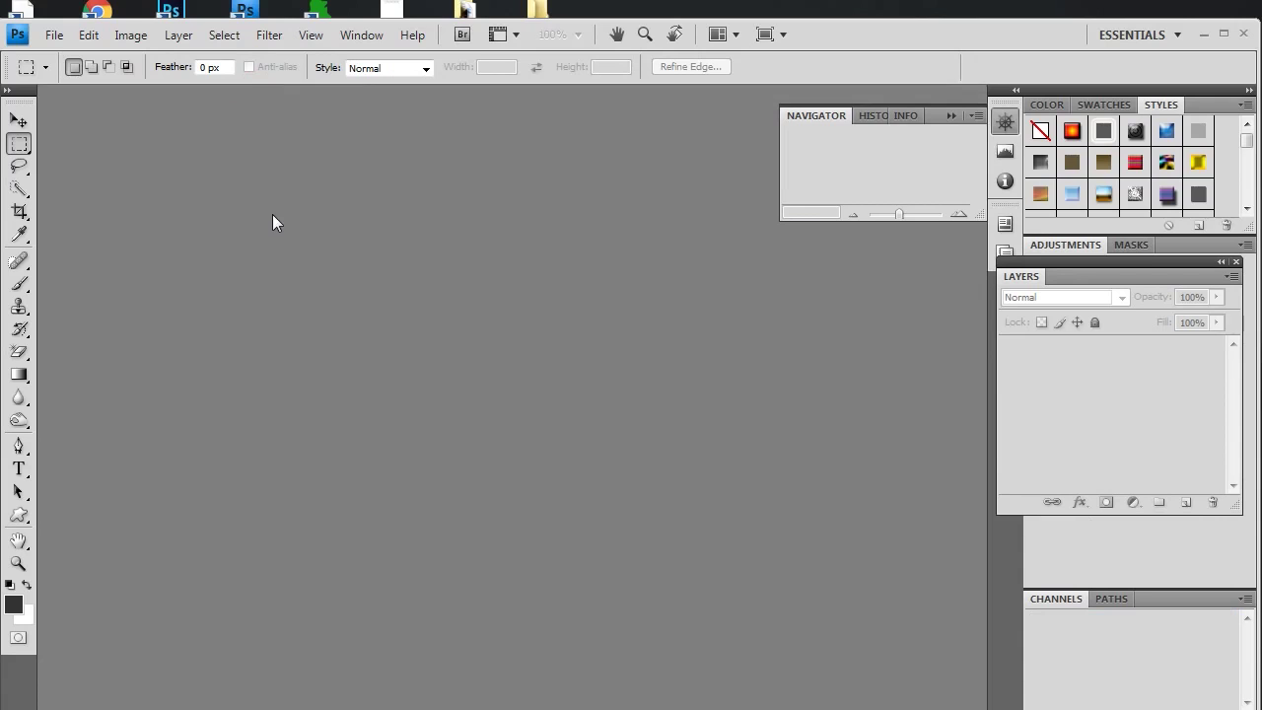
Step: Open bd_flag_map.jpg and zoom the canvas to 66.67%
double_click(272, 214)
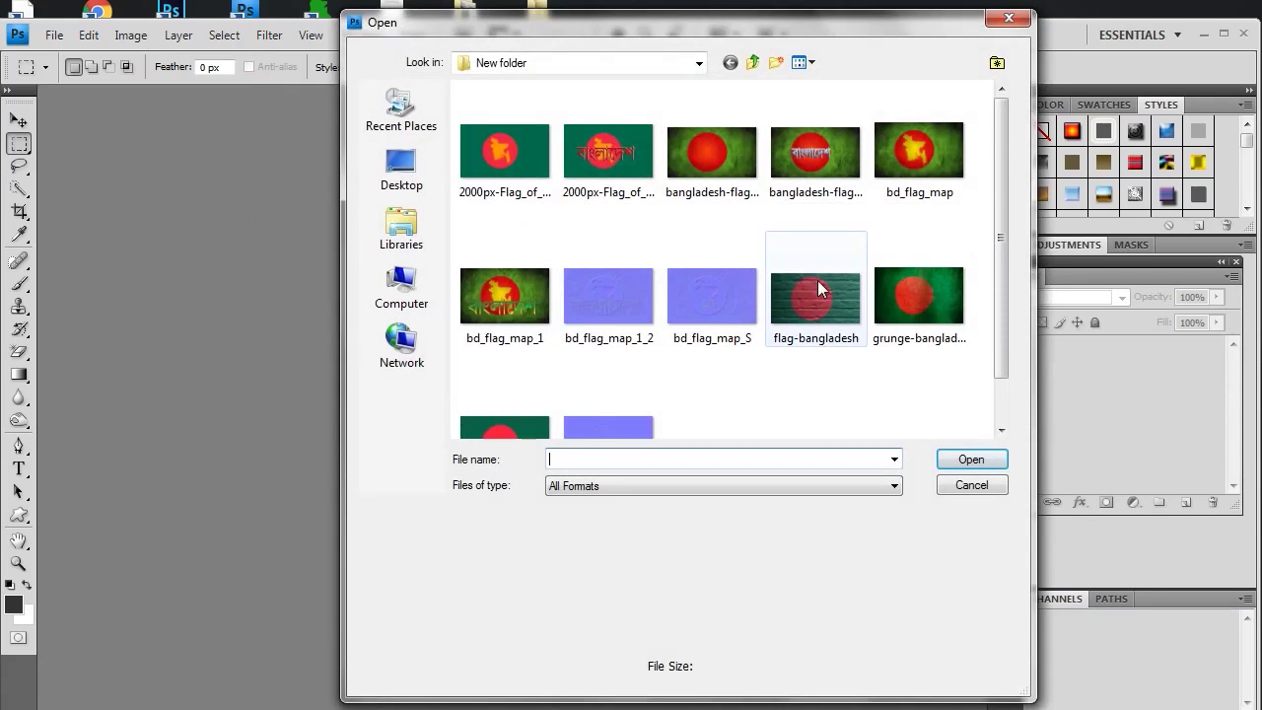
left_click(906, 142)
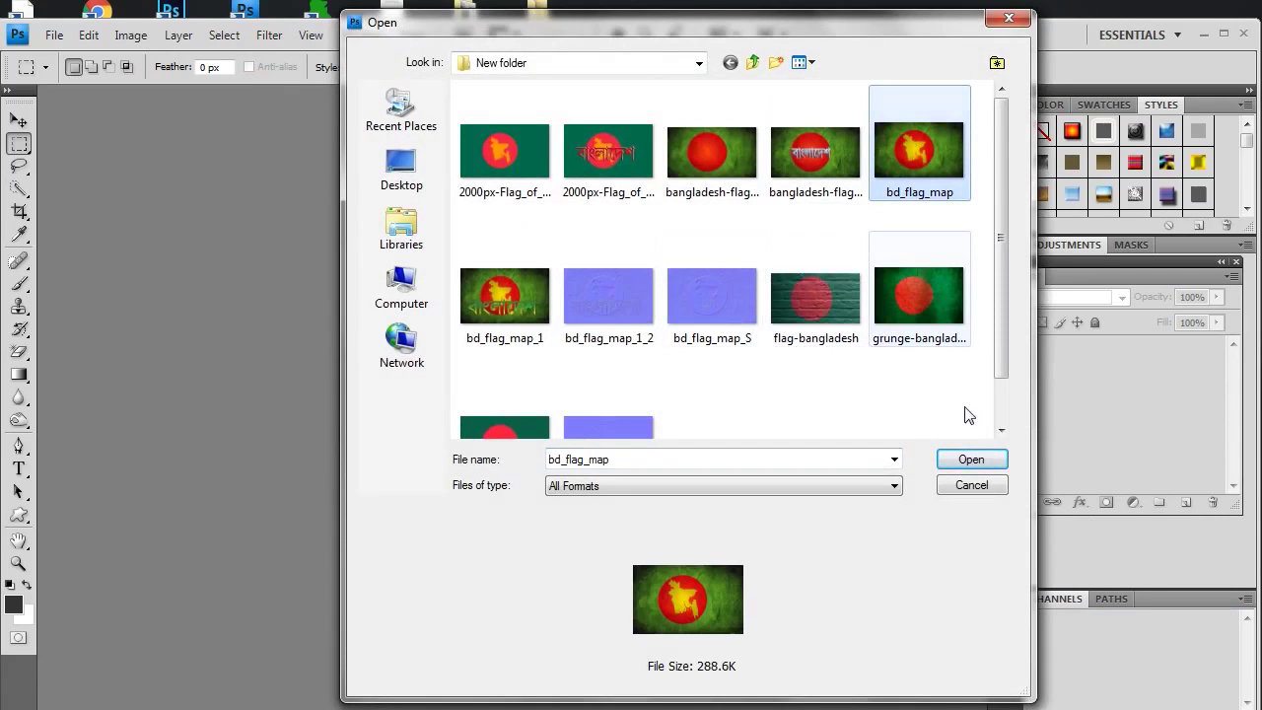
left_click(971, 459)
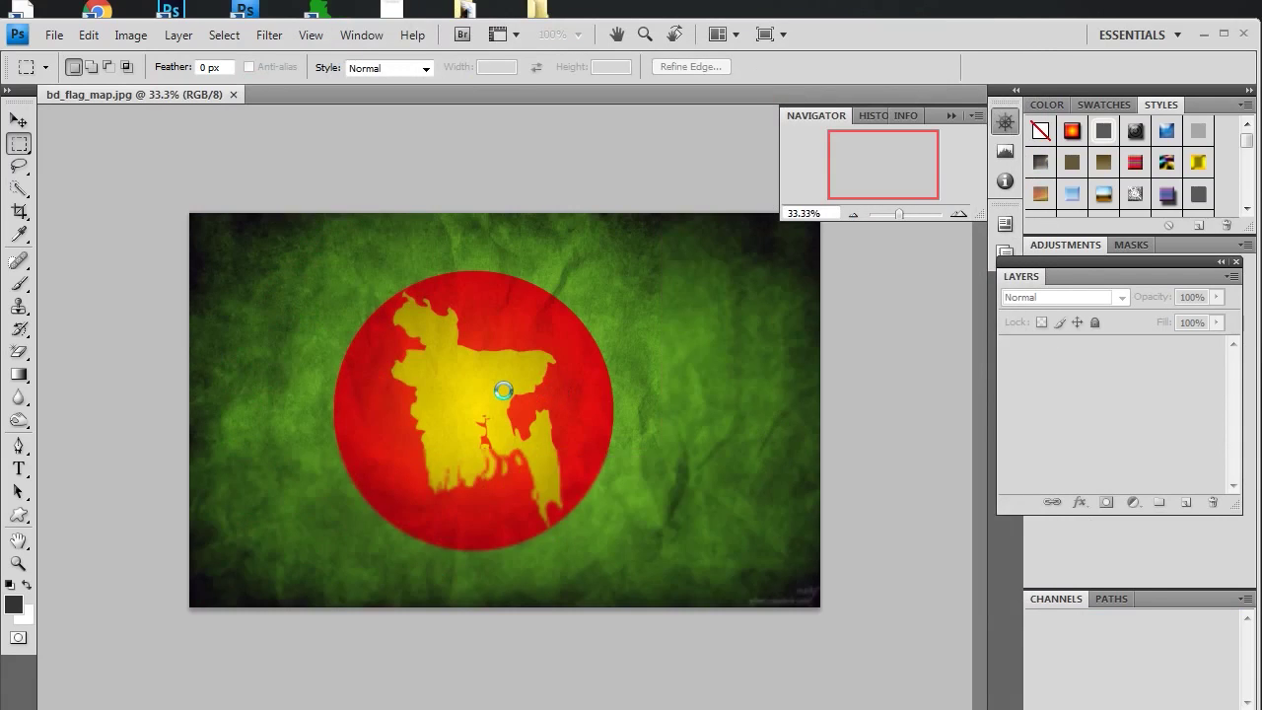
left_click(961, 214)
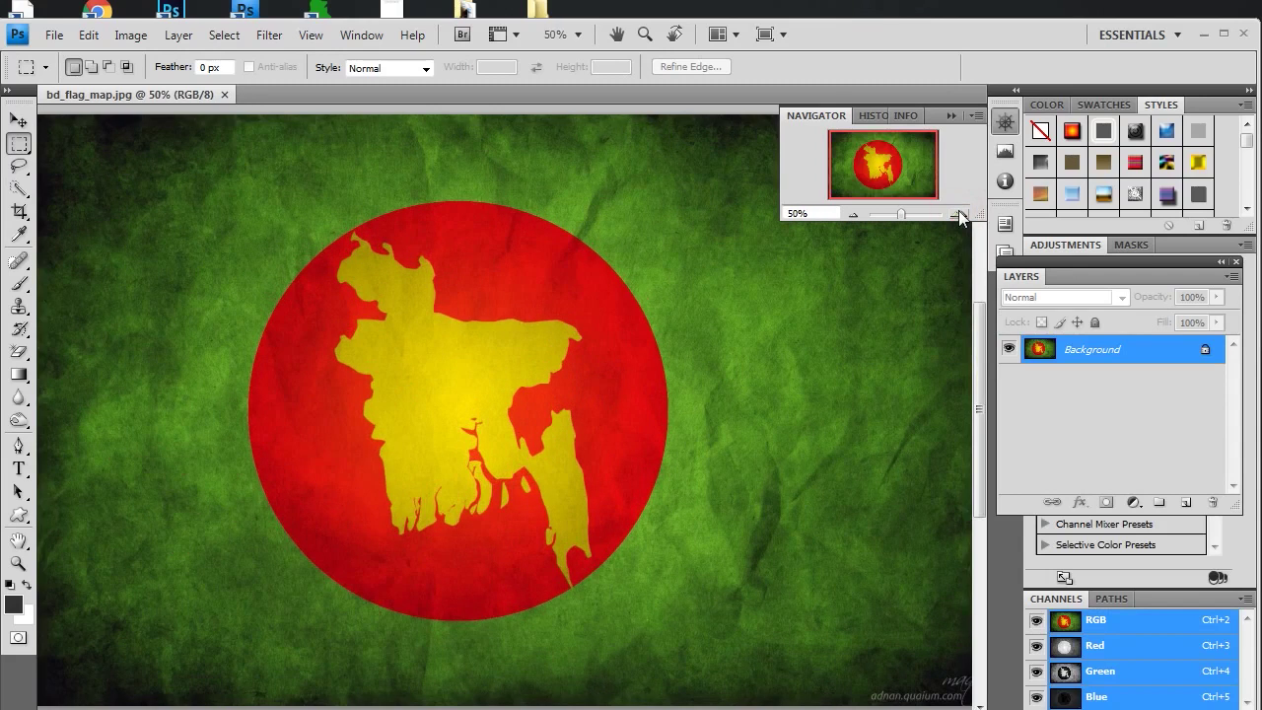
left_click(961, 215)
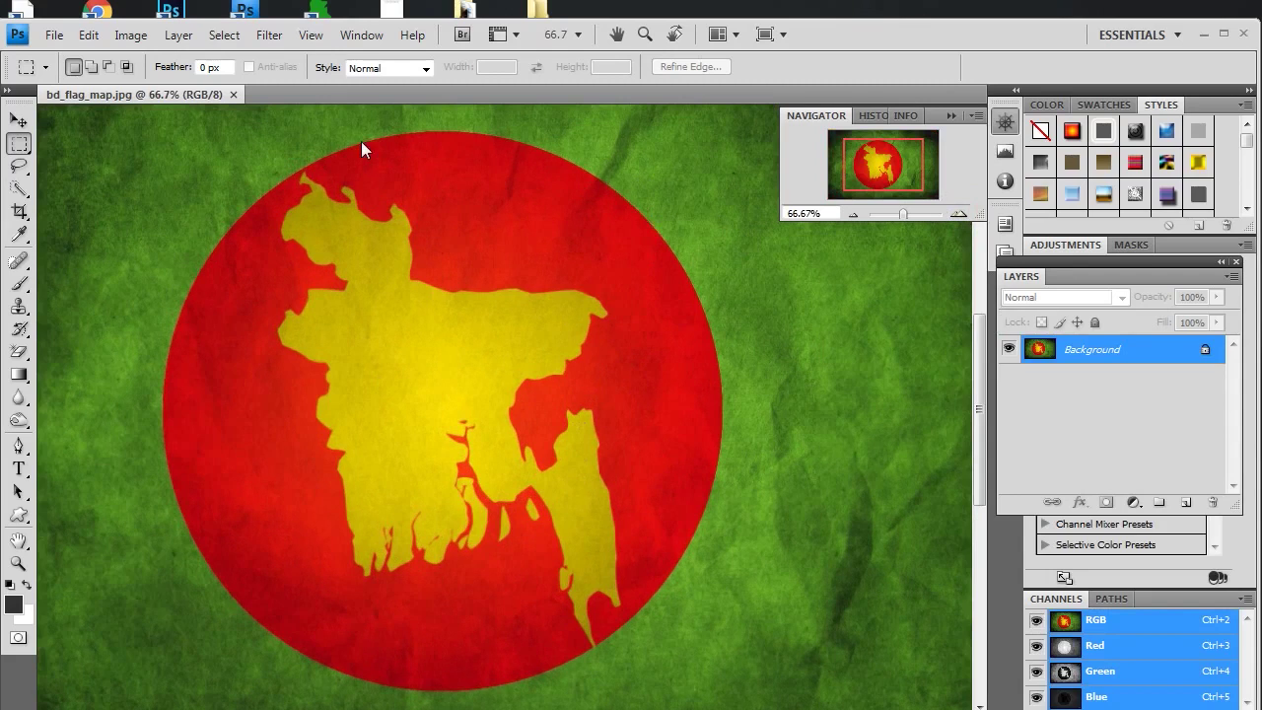
left_click(266, 35)
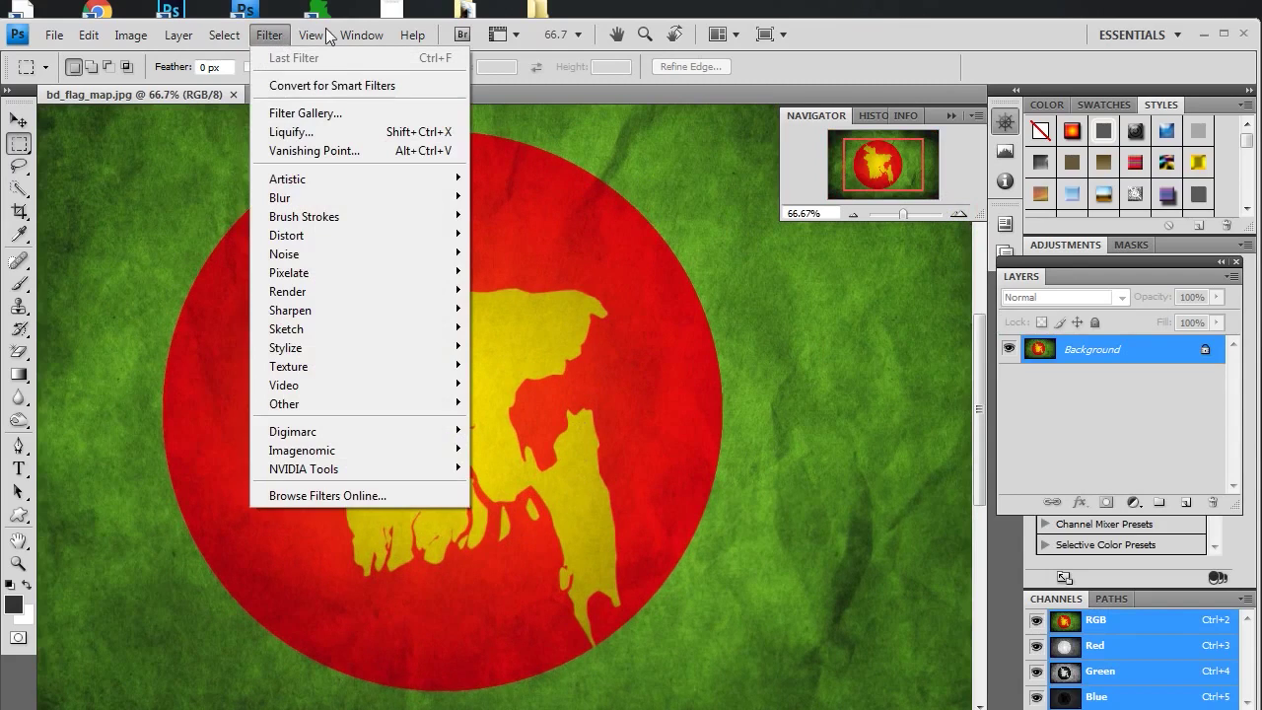
mouse_move(355, 469)
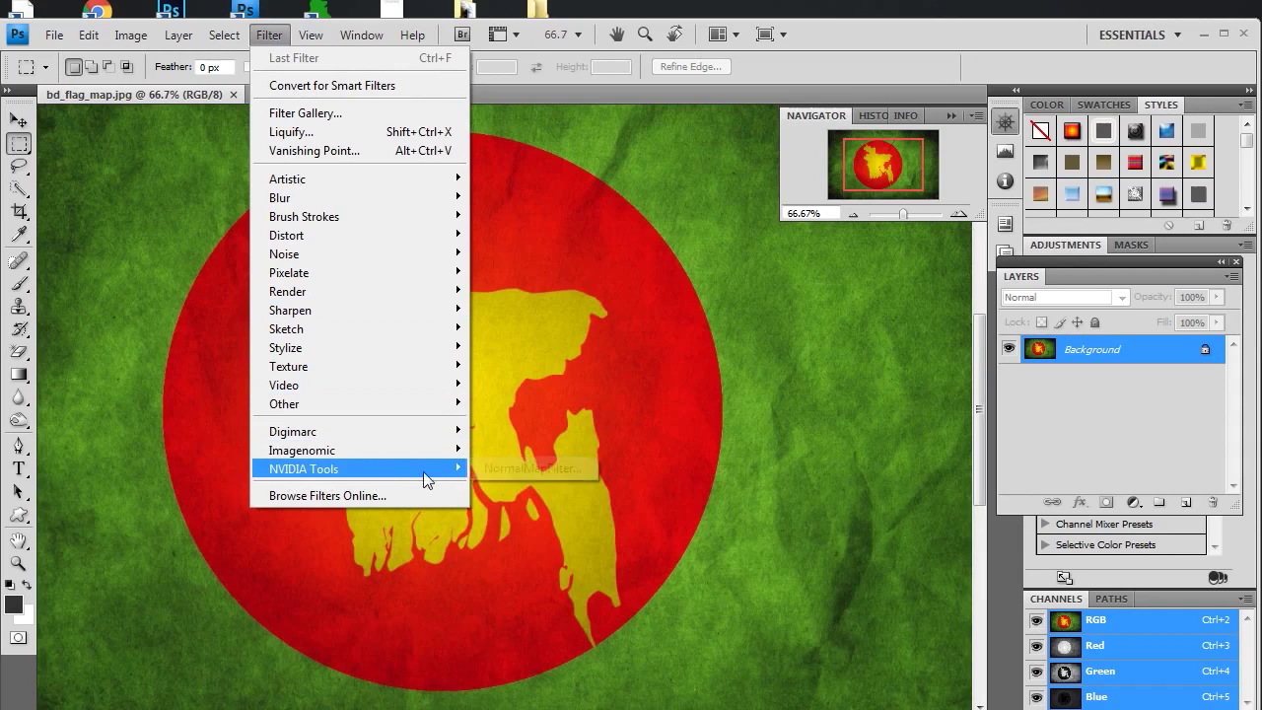
Step: Run the NVIDIA Normal Map Filter with average RGB height and Green conversion at scale 20
left_click(537, 467)
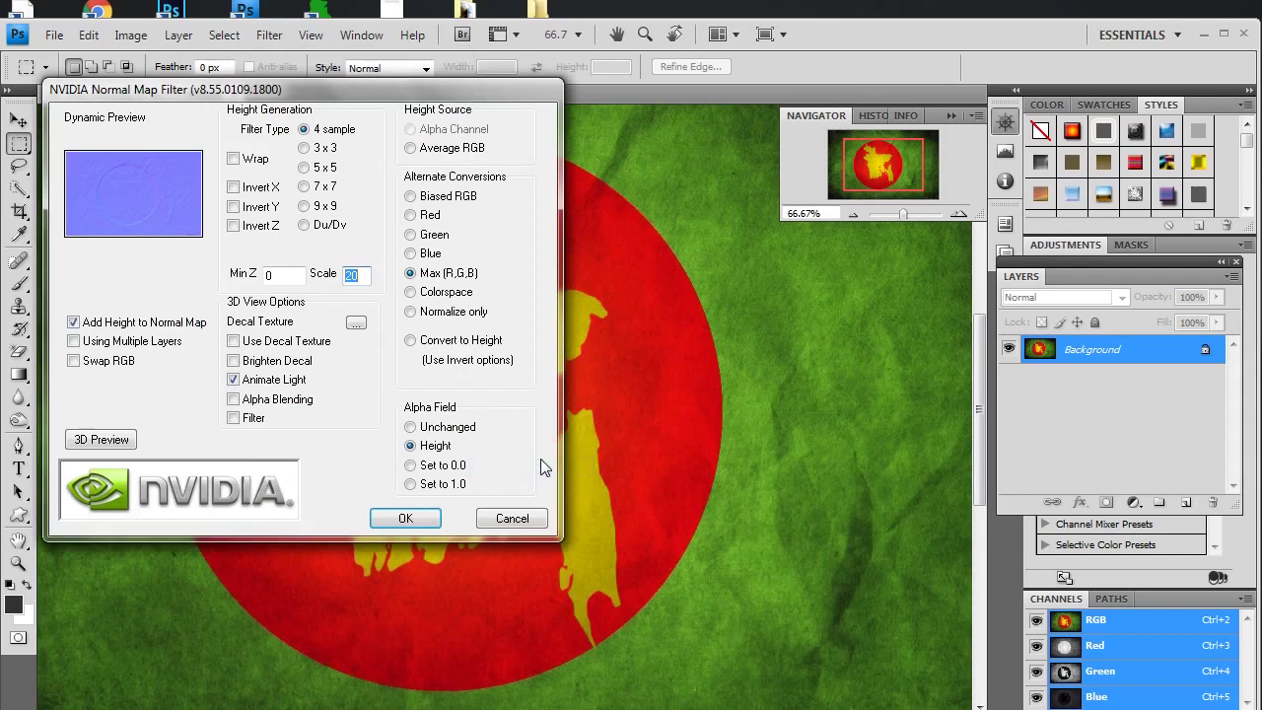
mouse_move(211, 89)
left_mouse_down()
mouse_move(681, 265)
mouse_move(768, 197)
left_mouse_up()
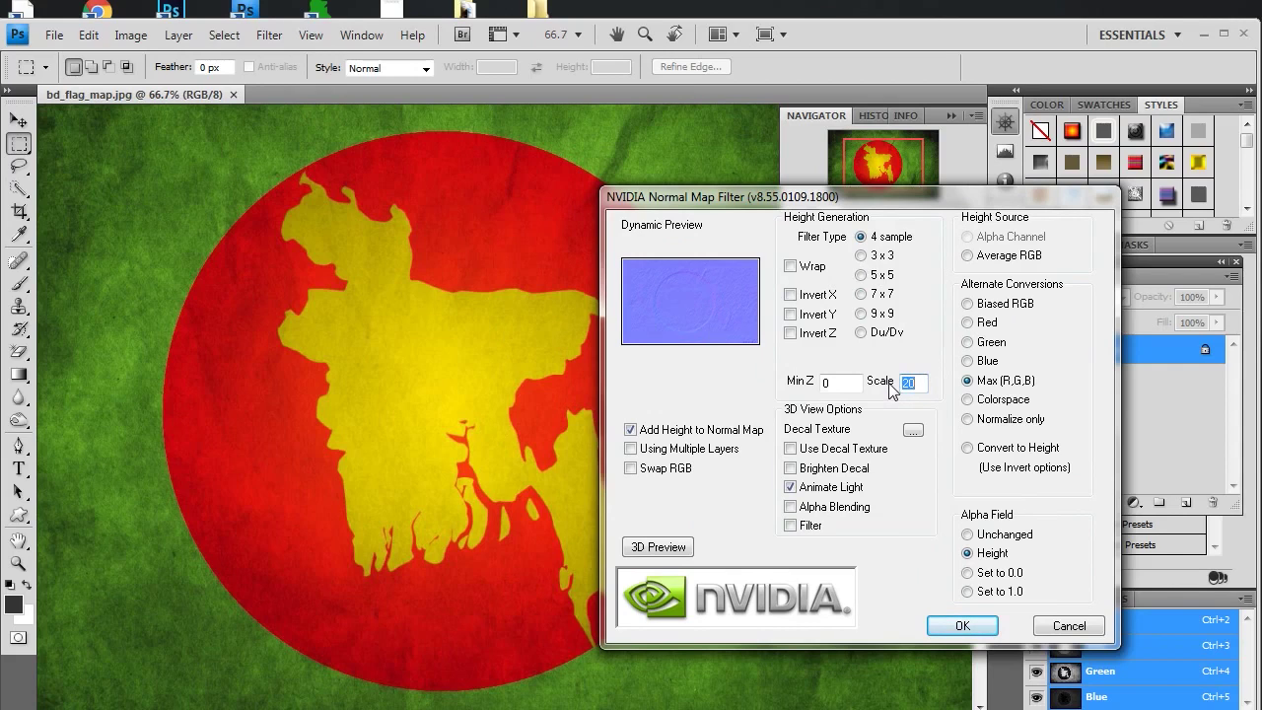
left_click_drag(695, 197, 805, 200)
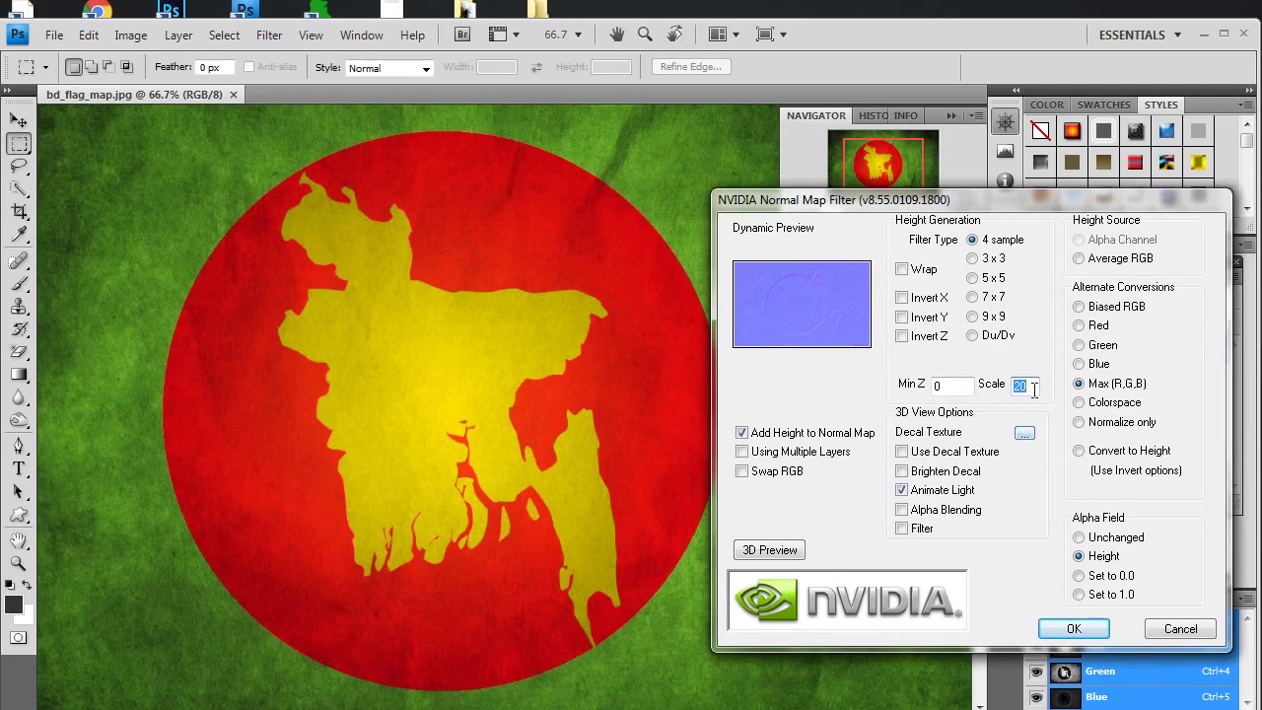
left_click(1079, 345)
left_click(1079, 364)
left_click_drag(945, 207, 557, 179)
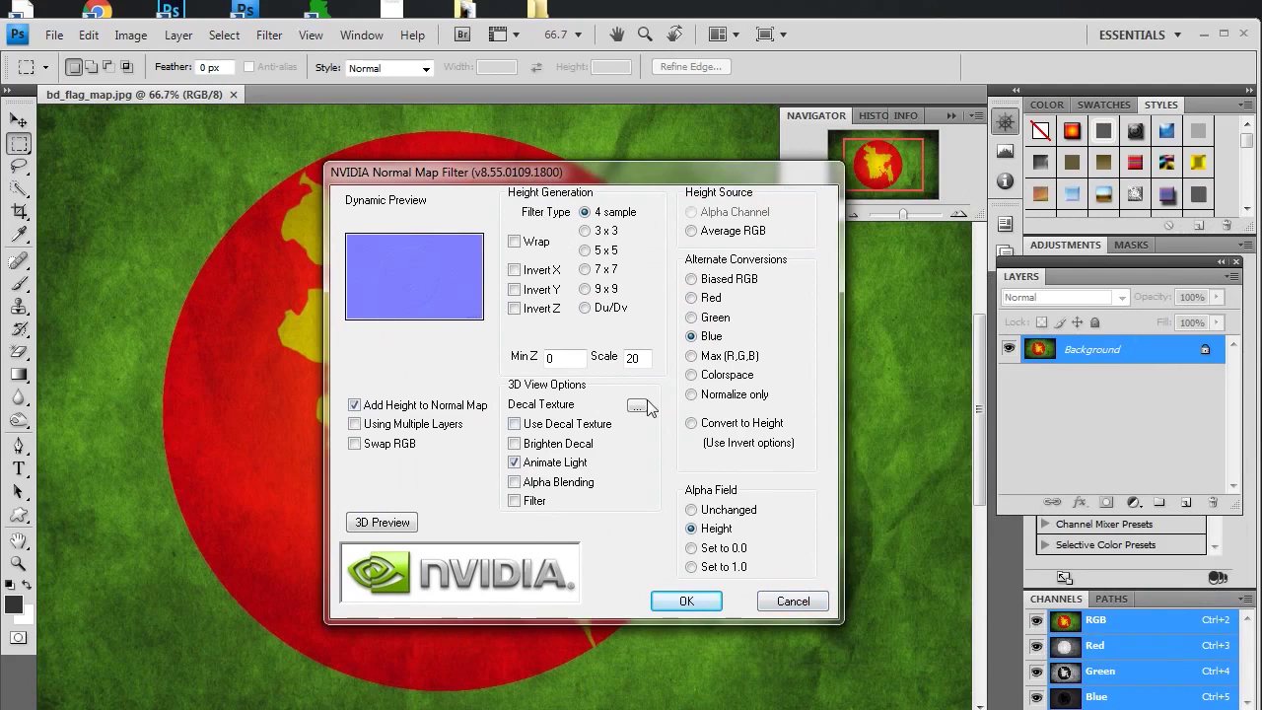
left_click(691, 231)
left_click(692, 318)
left_click(691, 279)
left_click(691, 297)
left_click(691, 337)
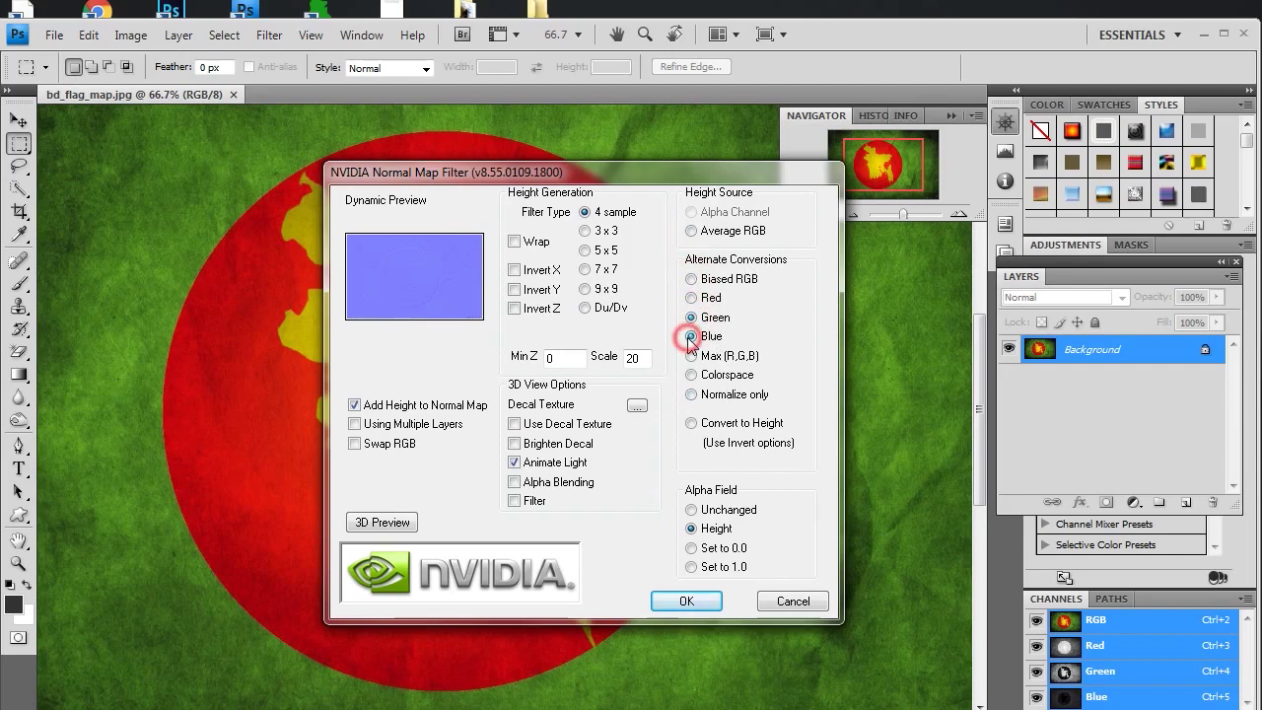
left_click(691, 356)
left_click(691, 375)
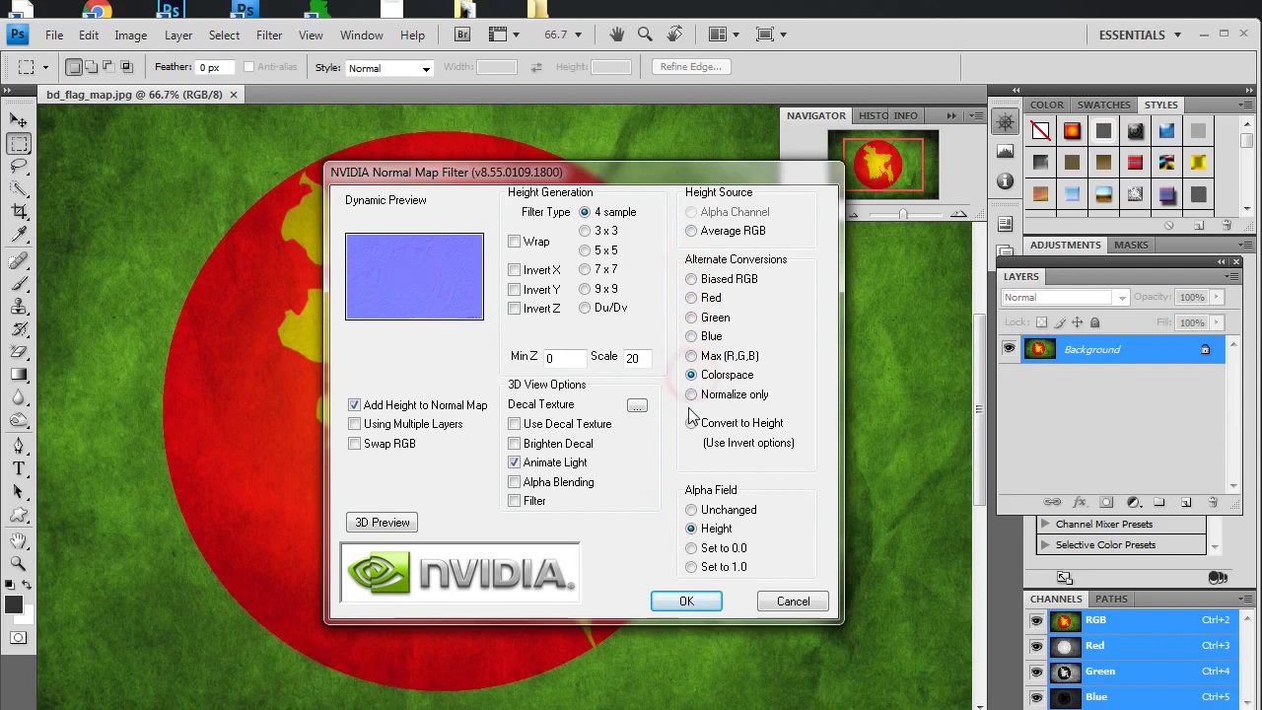
left_click(691, 423)
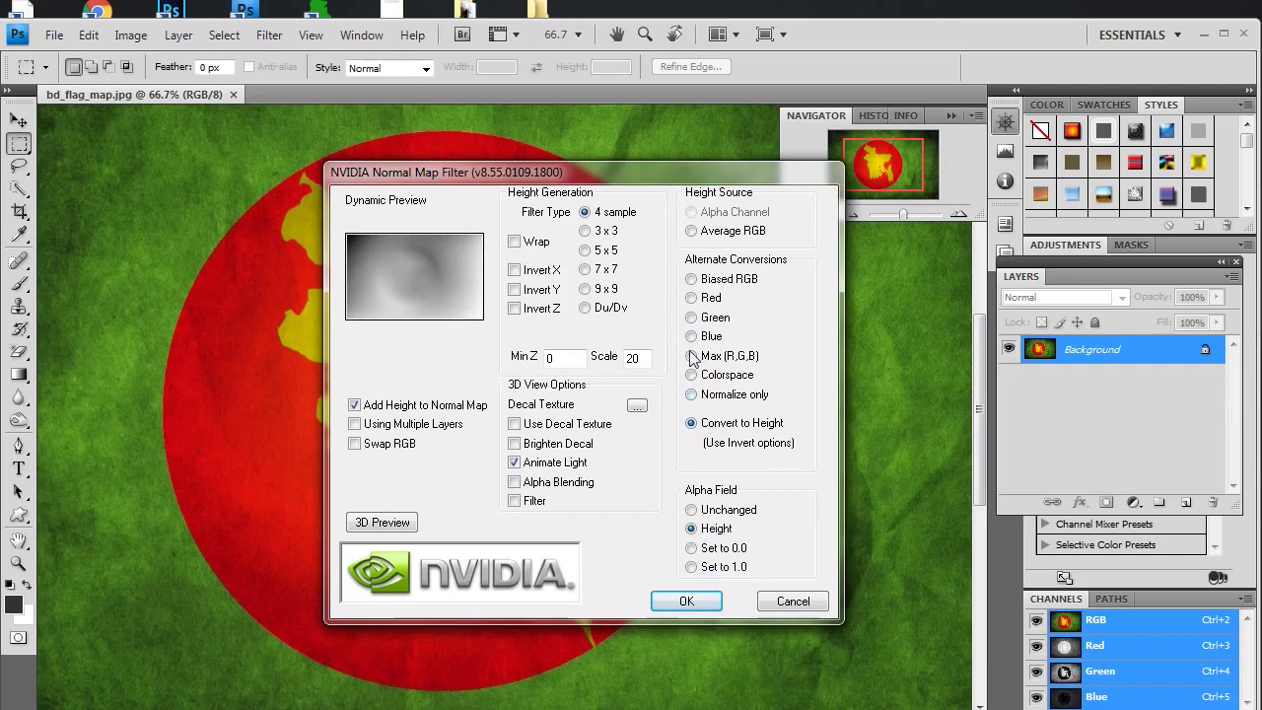
left_click(691, 279)
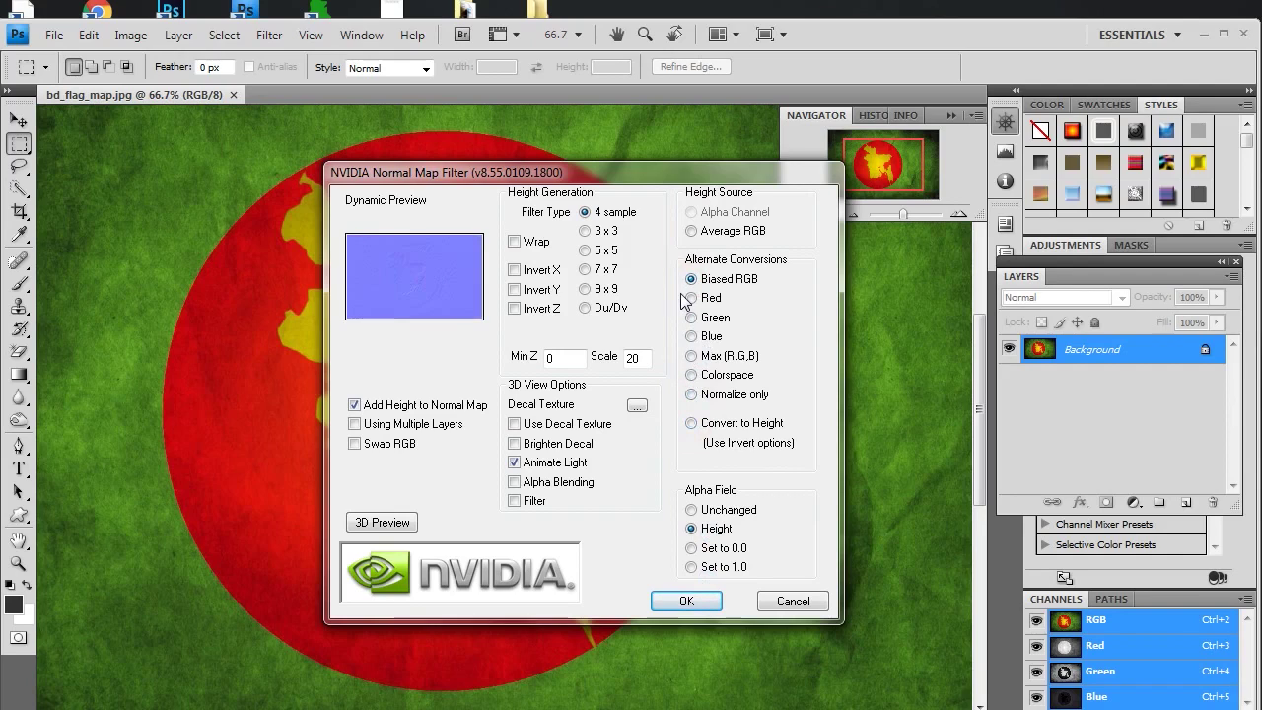
left_click(691, 297)
left_click(691, 318)
left_click(514, 462)
left_click(513, 463)
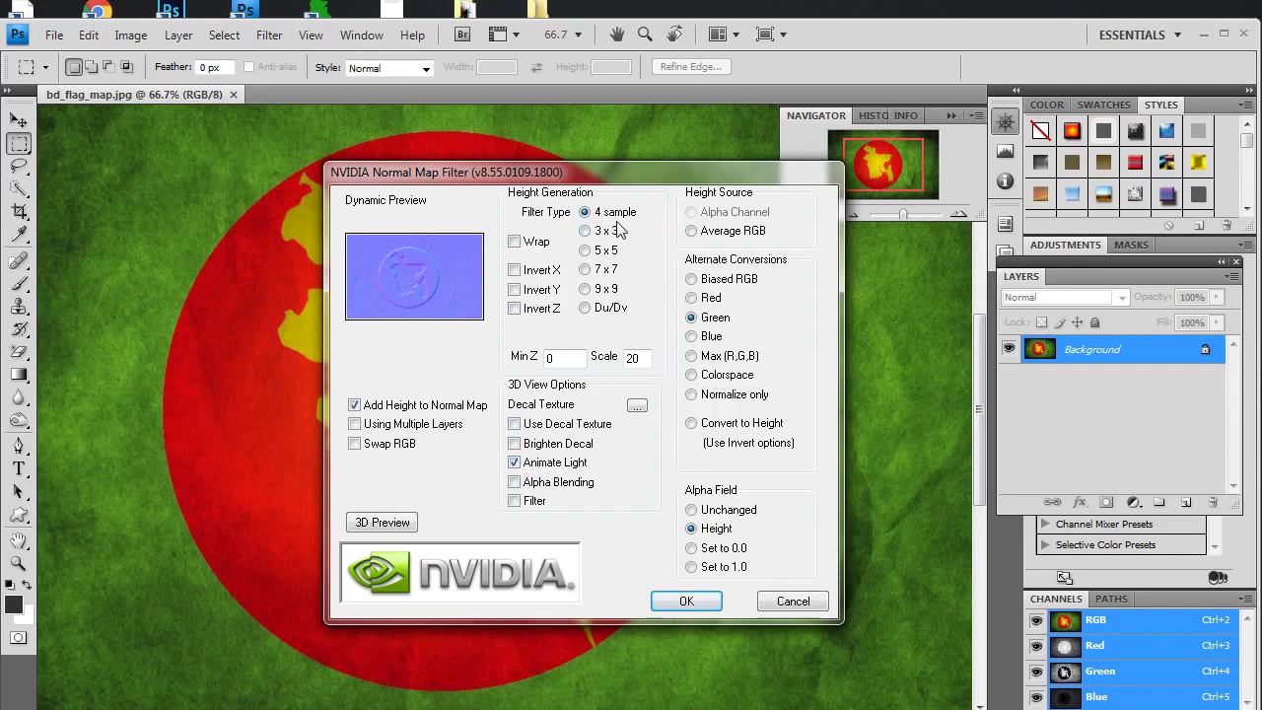
left_click(585, 289)
left_click(585, 269)
left_click(584, 250)
left_click(583, 227)
left_click(514, 242)
left_click(514, 242)
left_click(515, 289)
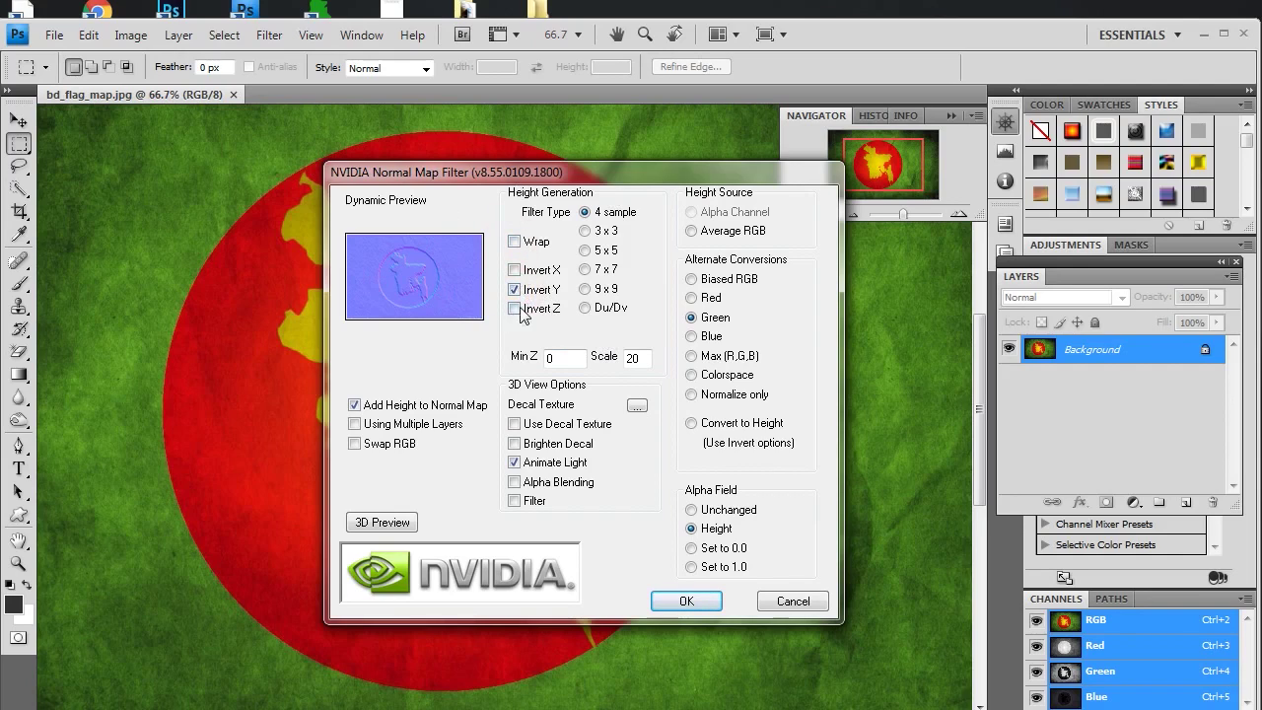
left_click(514, 289)
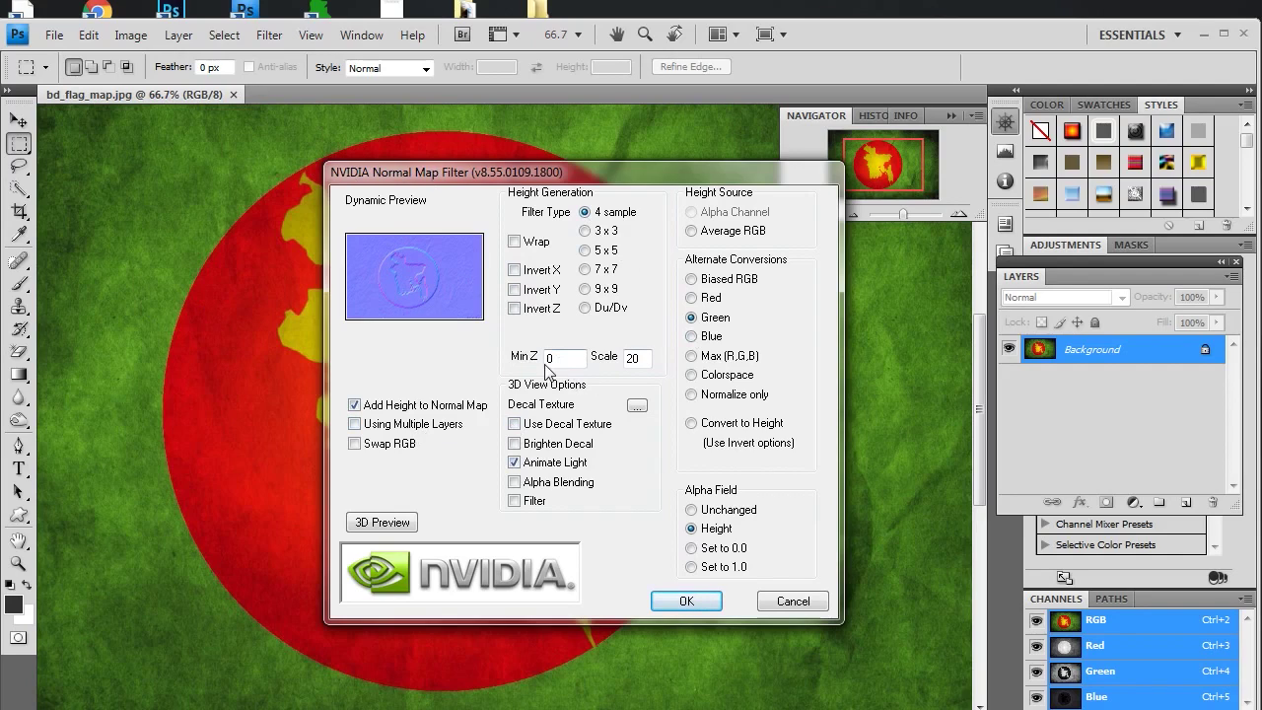
double_click(643, 358)
type("0")
double_click(639, 359)
type("2")
type("0")
Step: Apply the normal map filter to bd_flag_map.jpg and view it at 33.33%
left_click(686, 604)
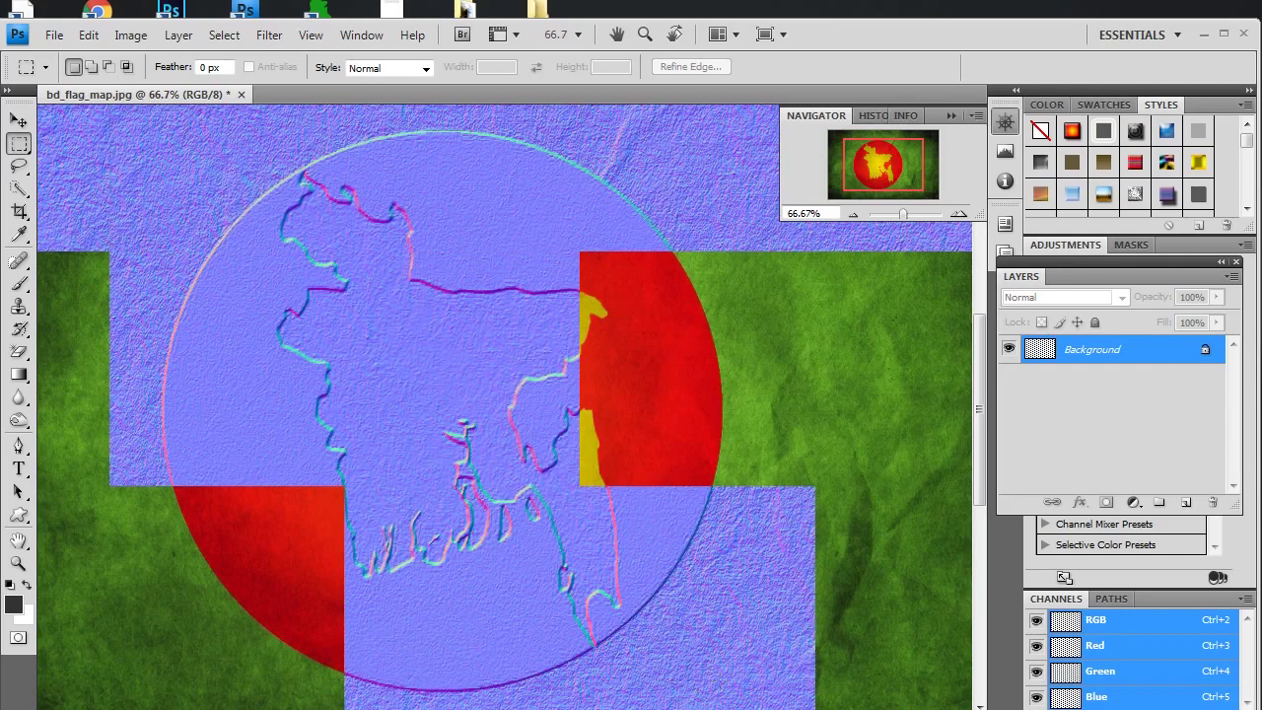
scroll(505, 406, "down", 1)
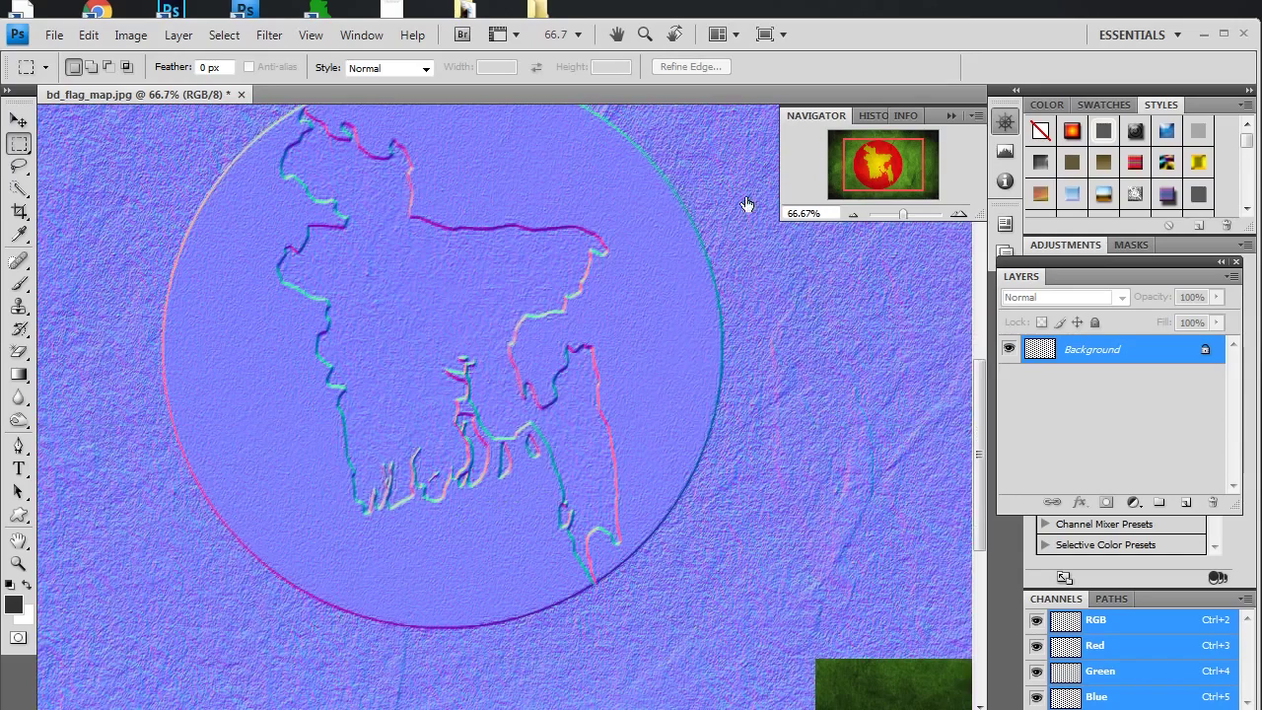
scroll(746, 204, "down", 1)
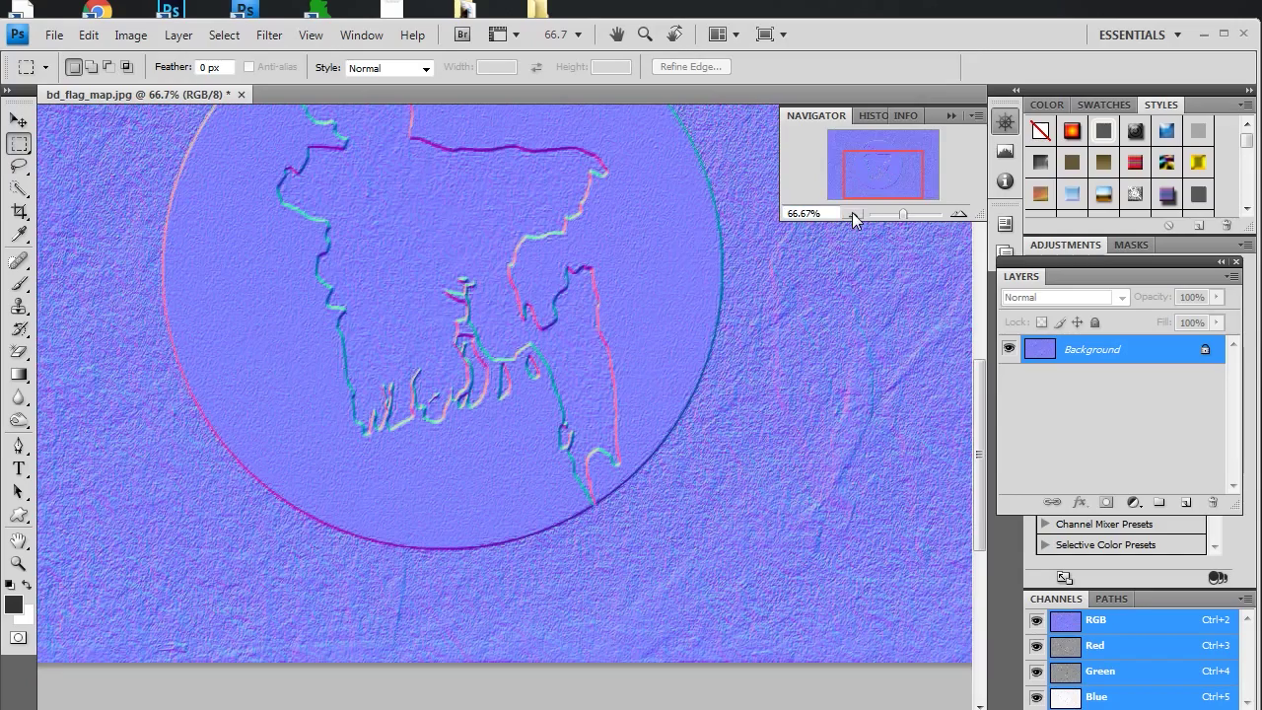
left_click(852, 213)
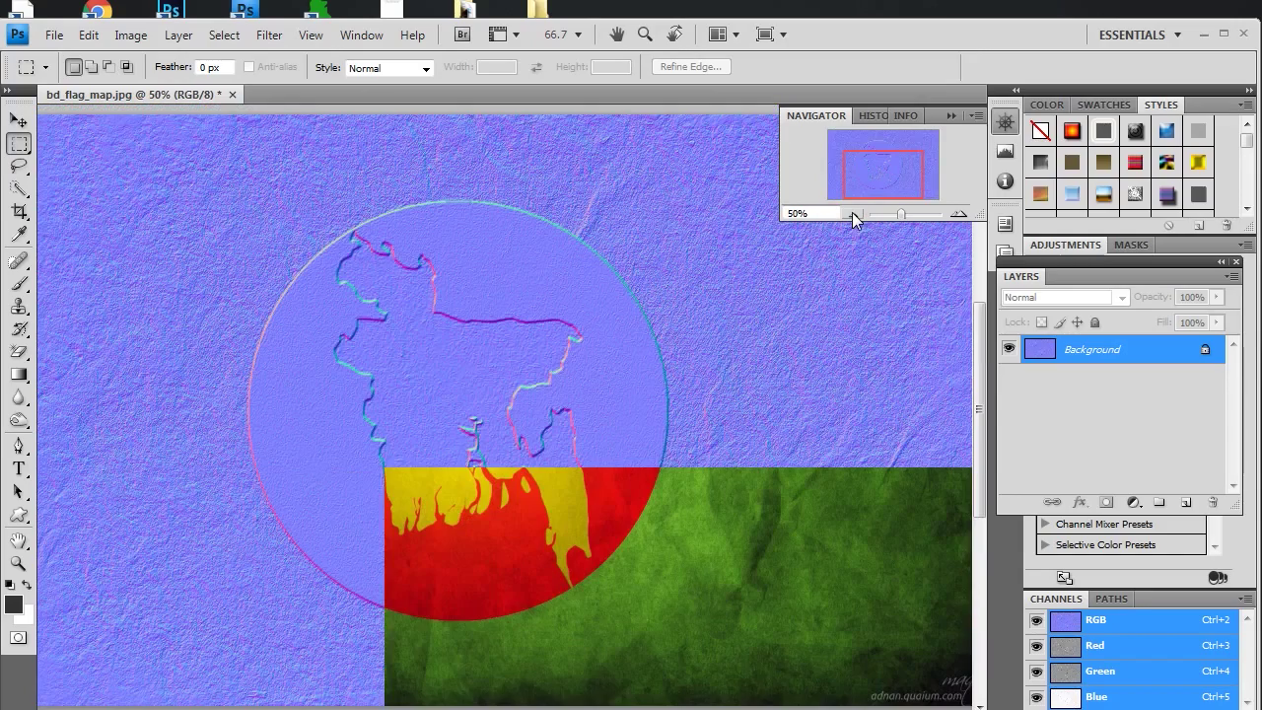
left_click(853, 212)
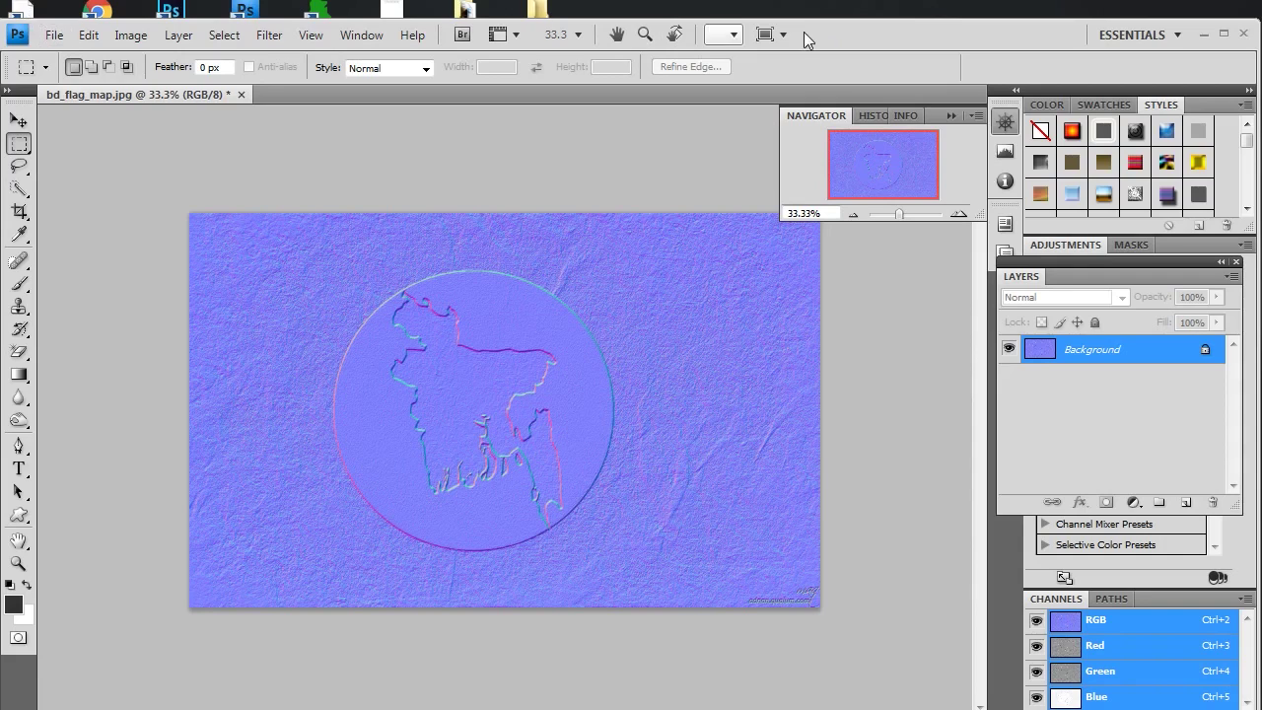
left_click_drag(854, 34, 844, 17)
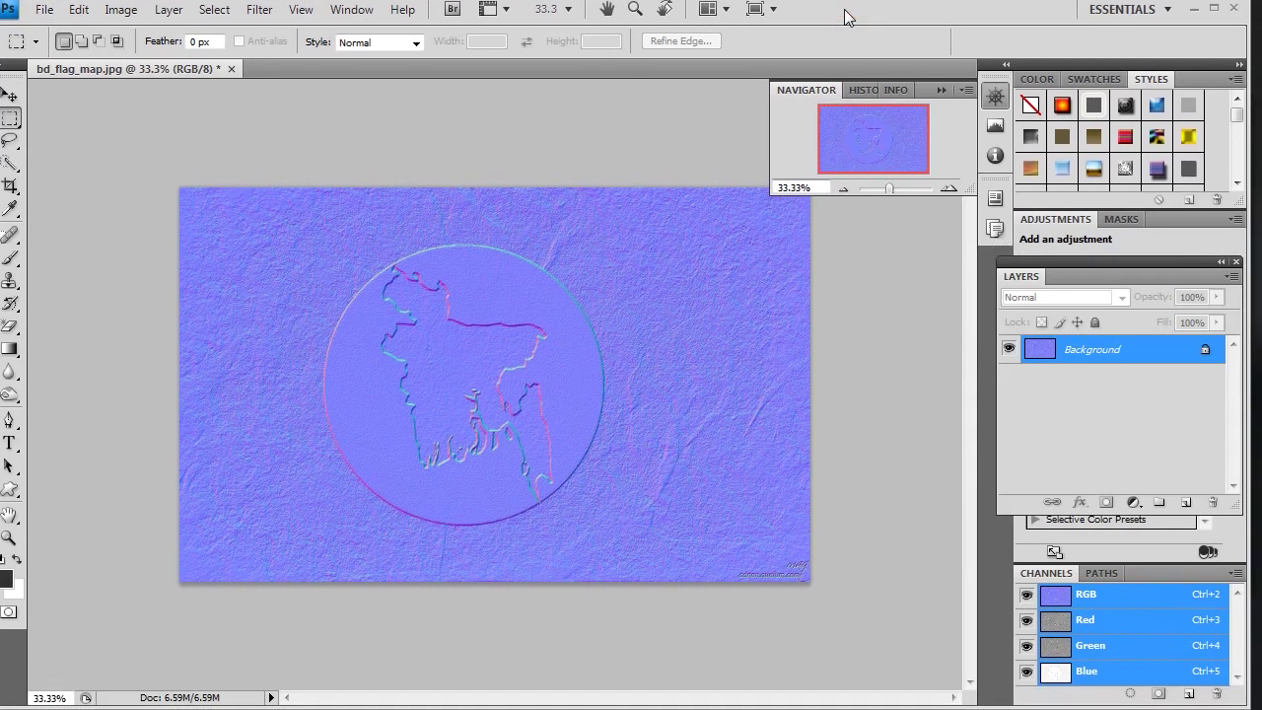
Step: Save the normal map as the JPEG bd_flag_map_25 at quality 10
left_click(44, 10)
left_click(86, 279)
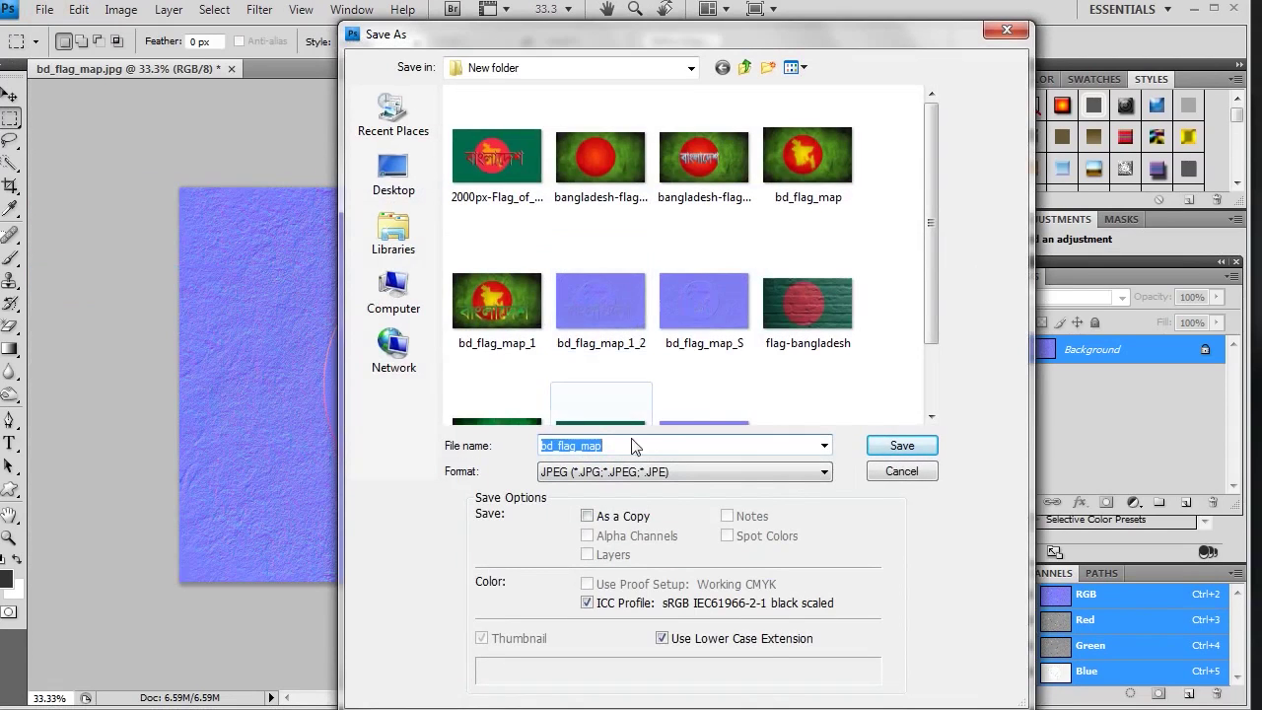
left_click(633, 449)
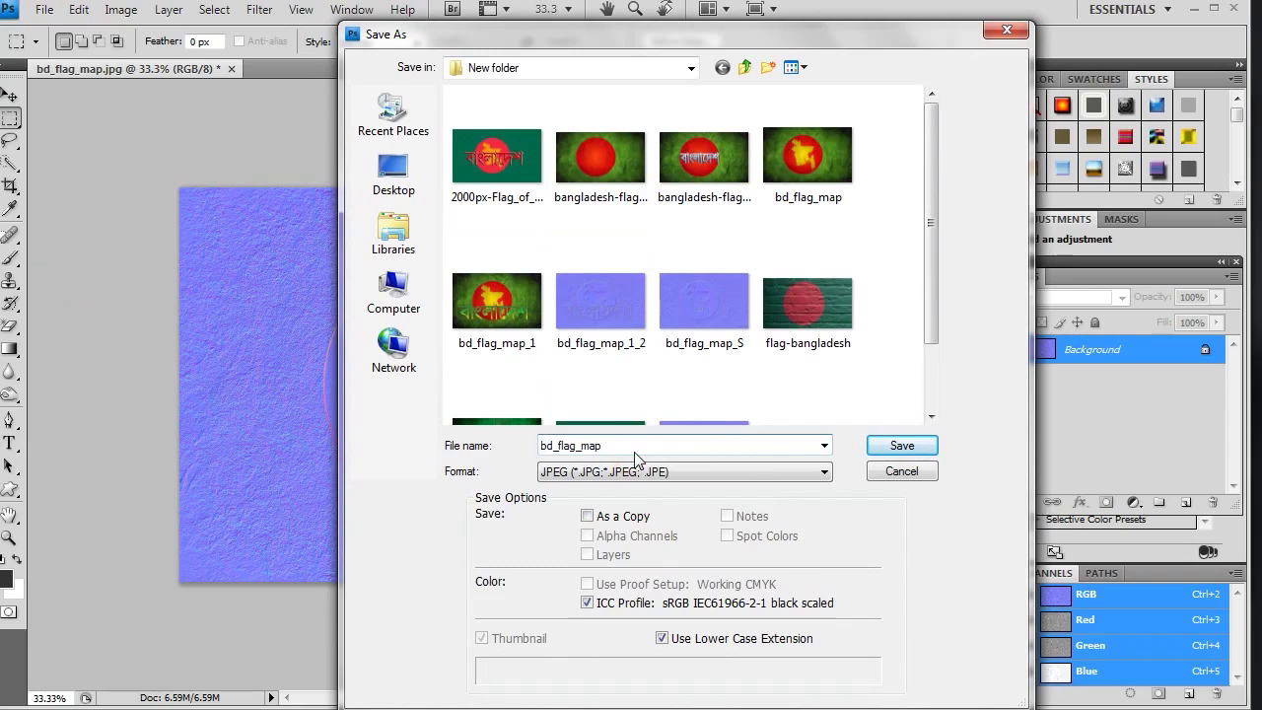
type("_25")
left_click(900, 447)
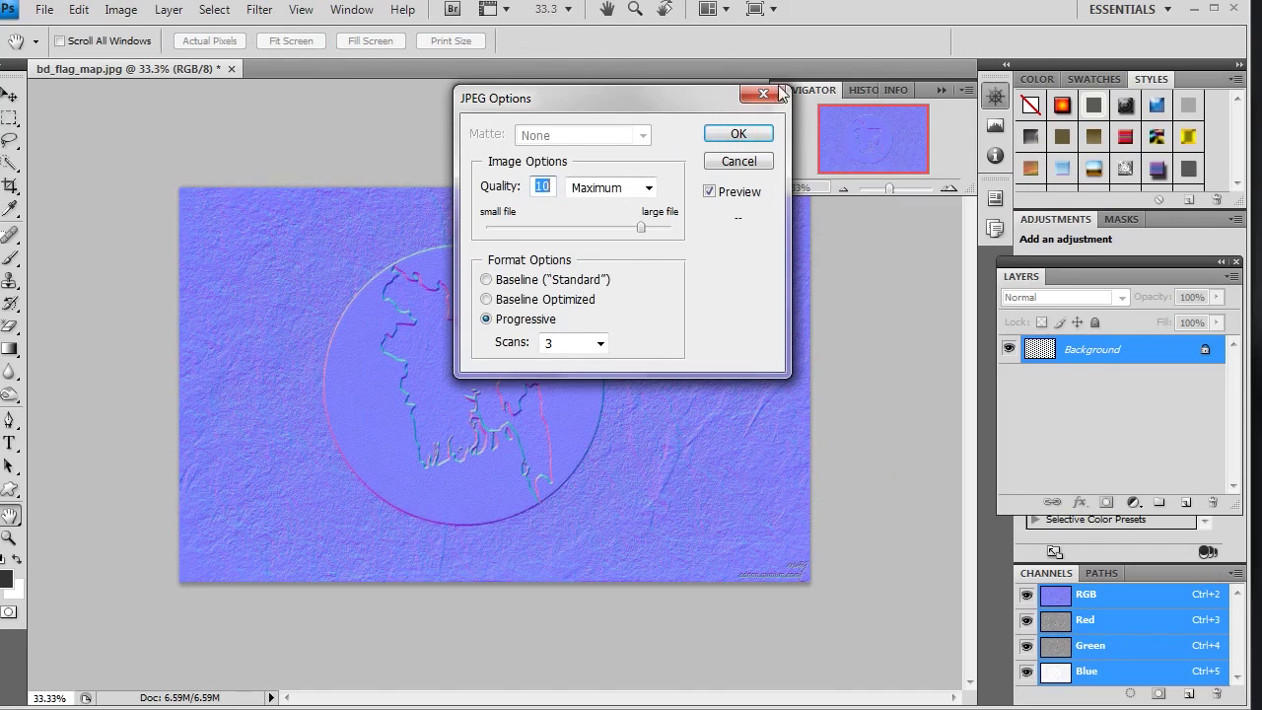
left_click(734, 139)
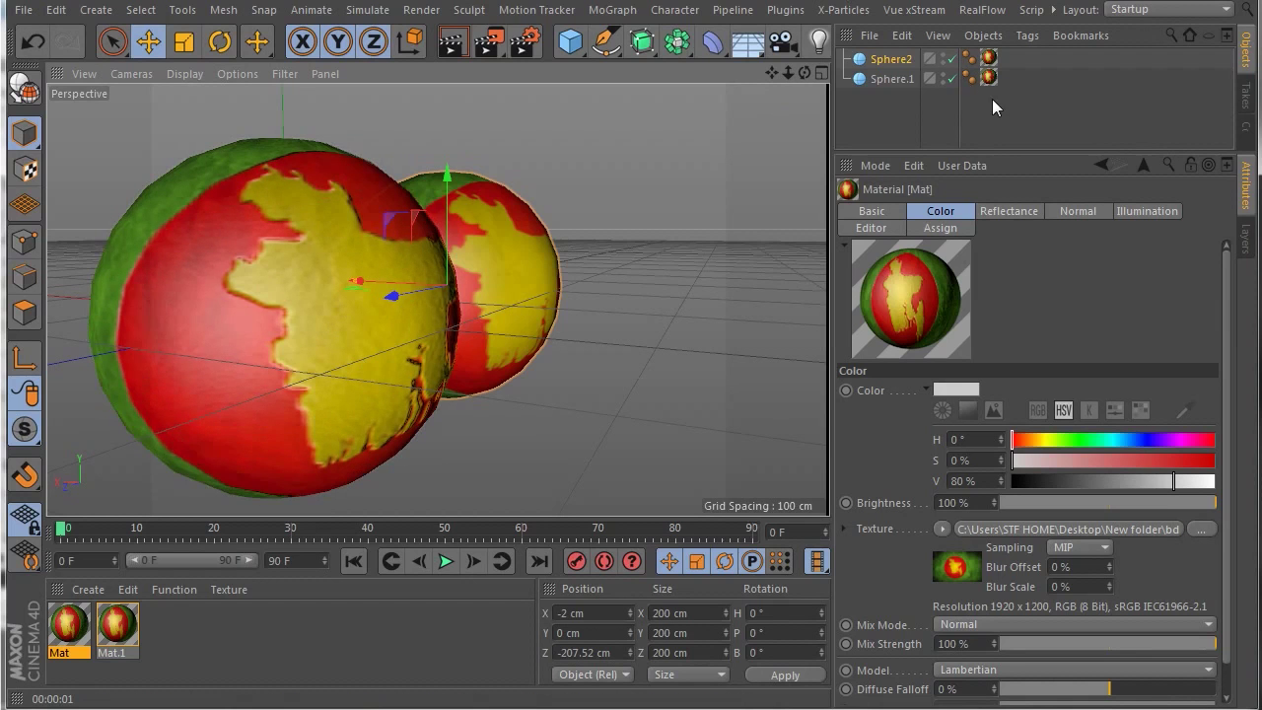
Step: Remove both spheres' texture tags and delete the materials Mat.1 and Mat
left_click_drag(992, 98, 968, 33)
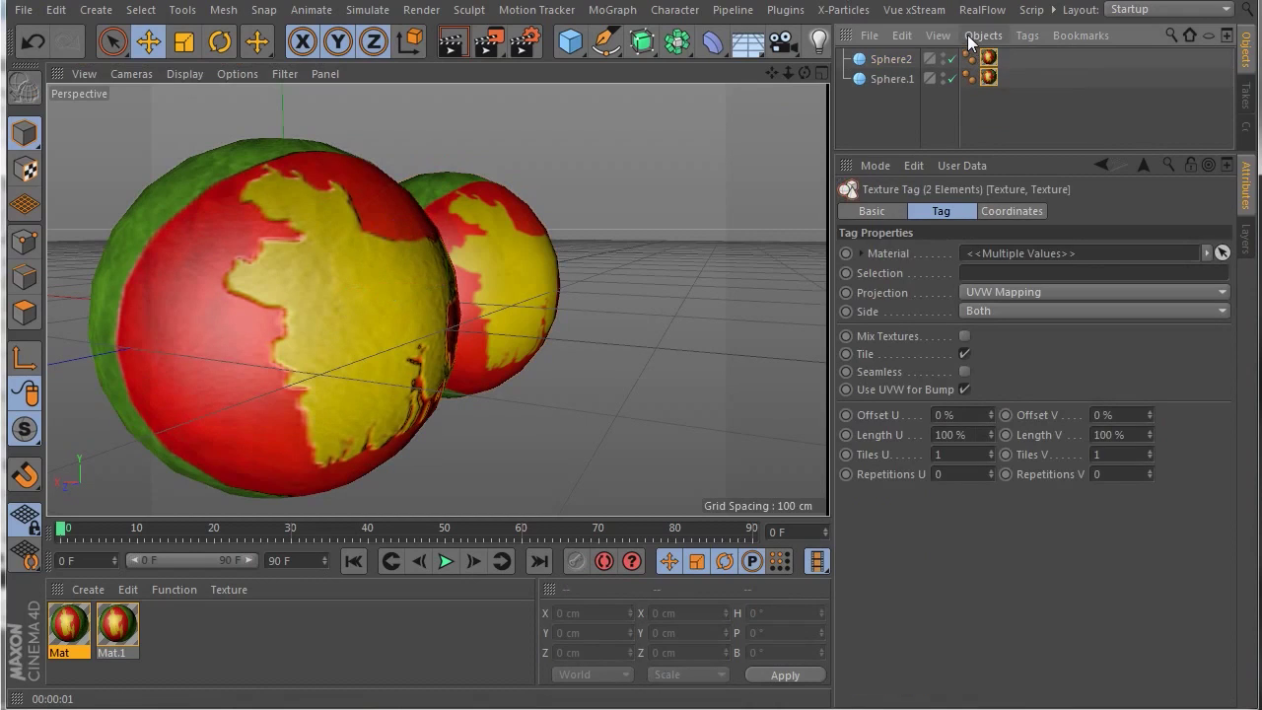
key("Delete")
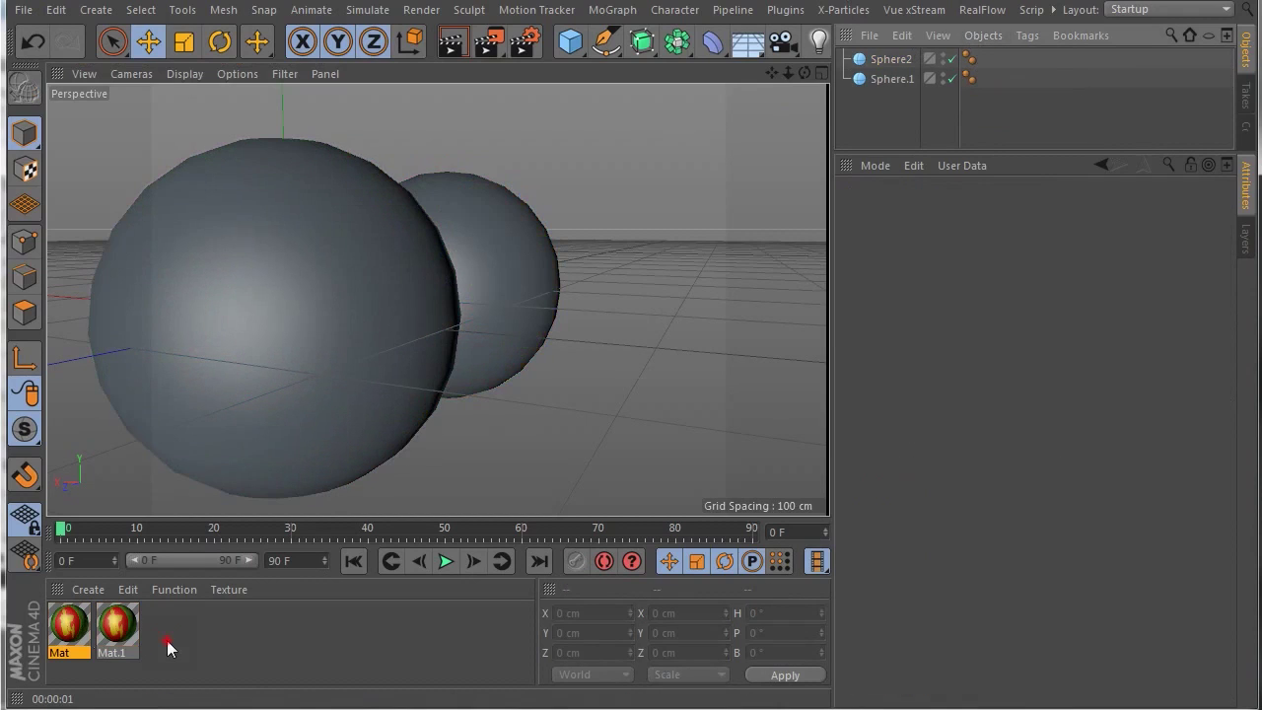
left_click_drag(167, 646, 19, 629)
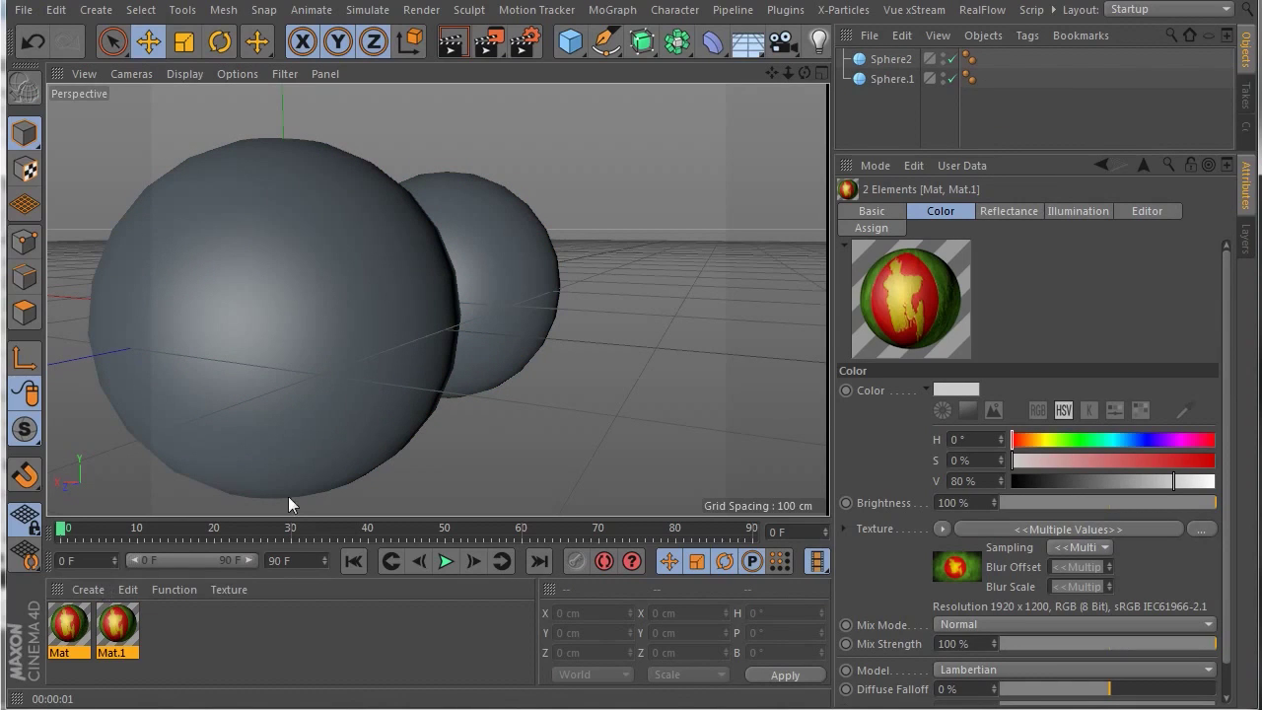
left_click_drag(279, 641, 130, 606)
left_click(117, 623)
key("Delete")
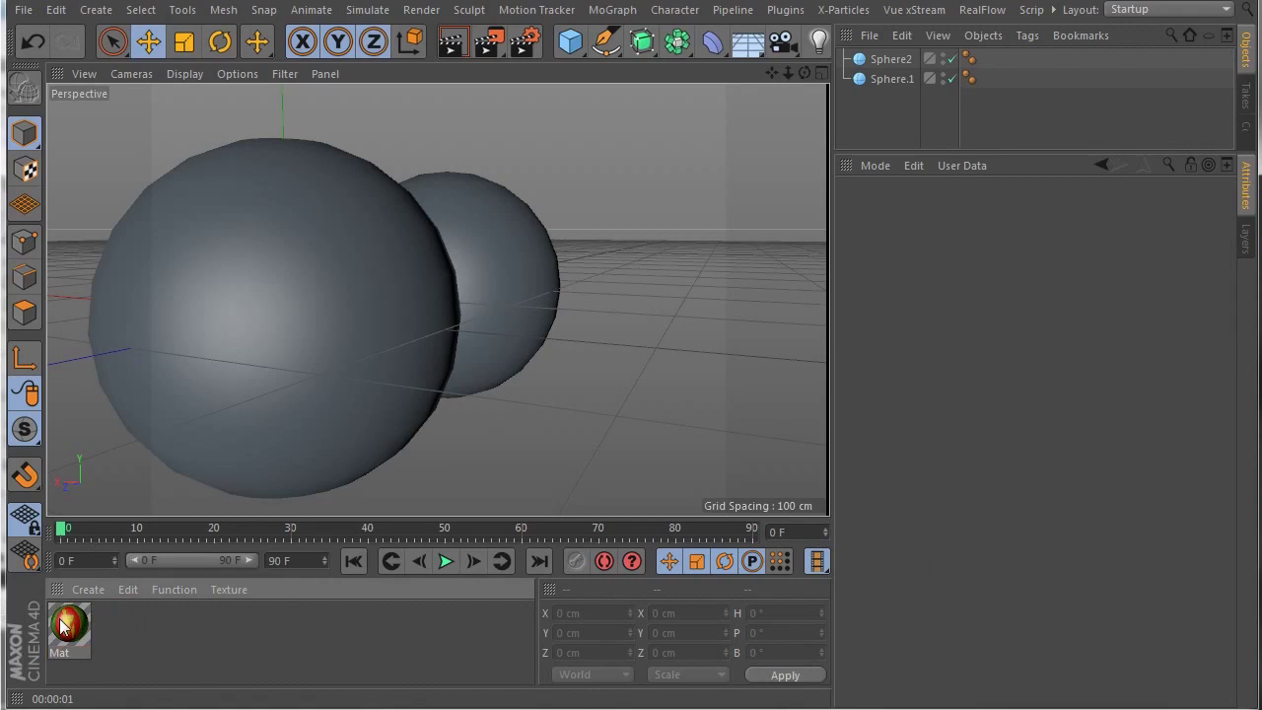
left_click(65, 625)
key("Delete")
left_click_drag(810, 72, 729, 132)
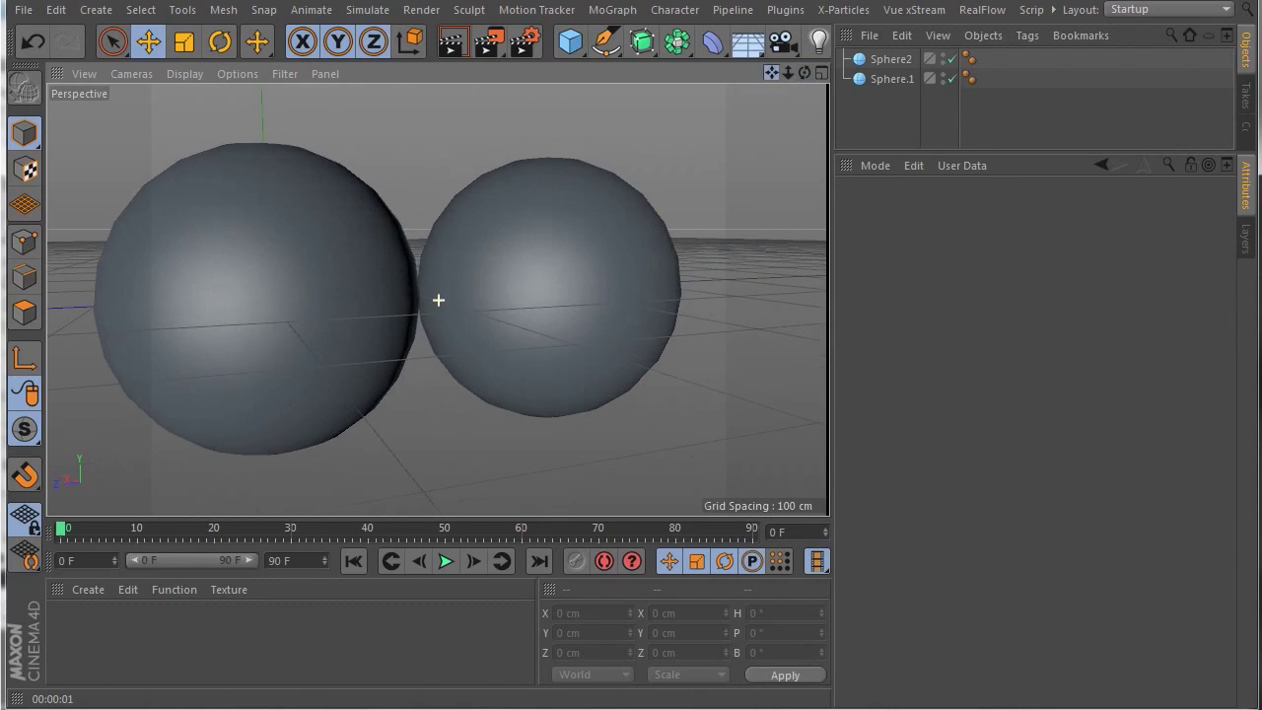
Step: Create material Mat with bd_flag_map.jpg as its Color texture and enable its Normal channel
double_click(166, 639)
double_click(57, 637)
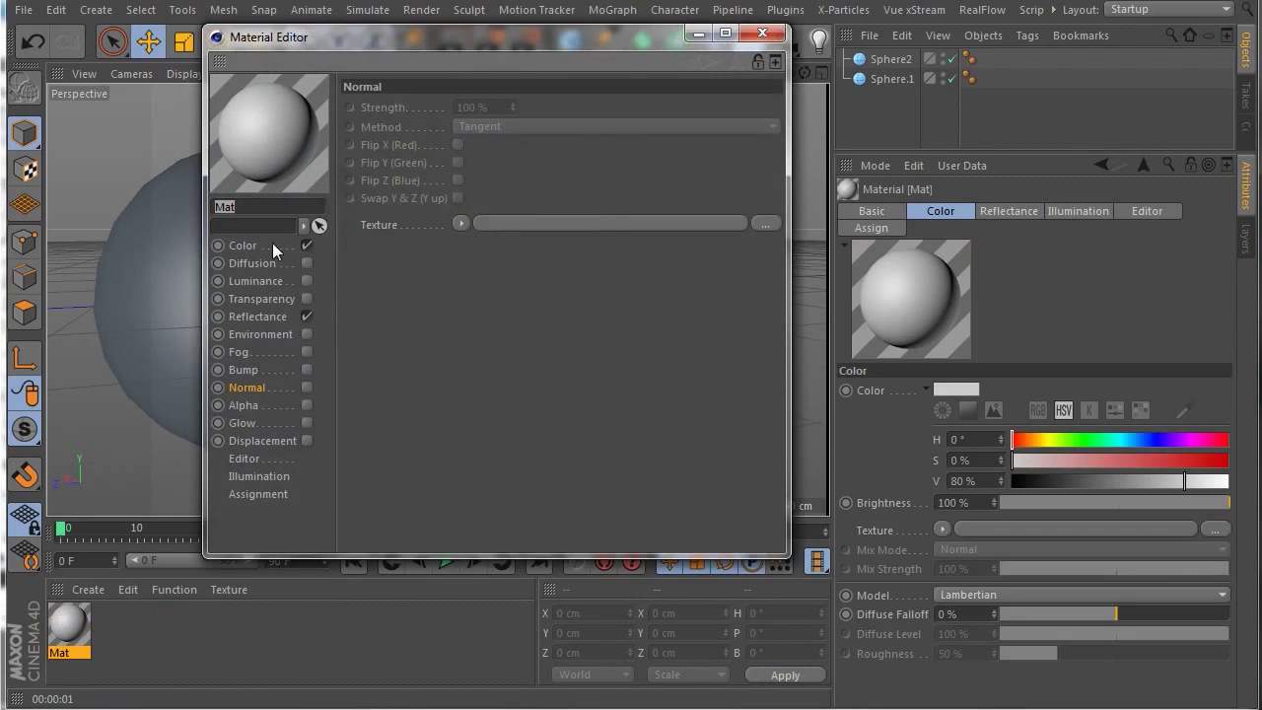
left_click(243, 245)
left_click(765, 245)
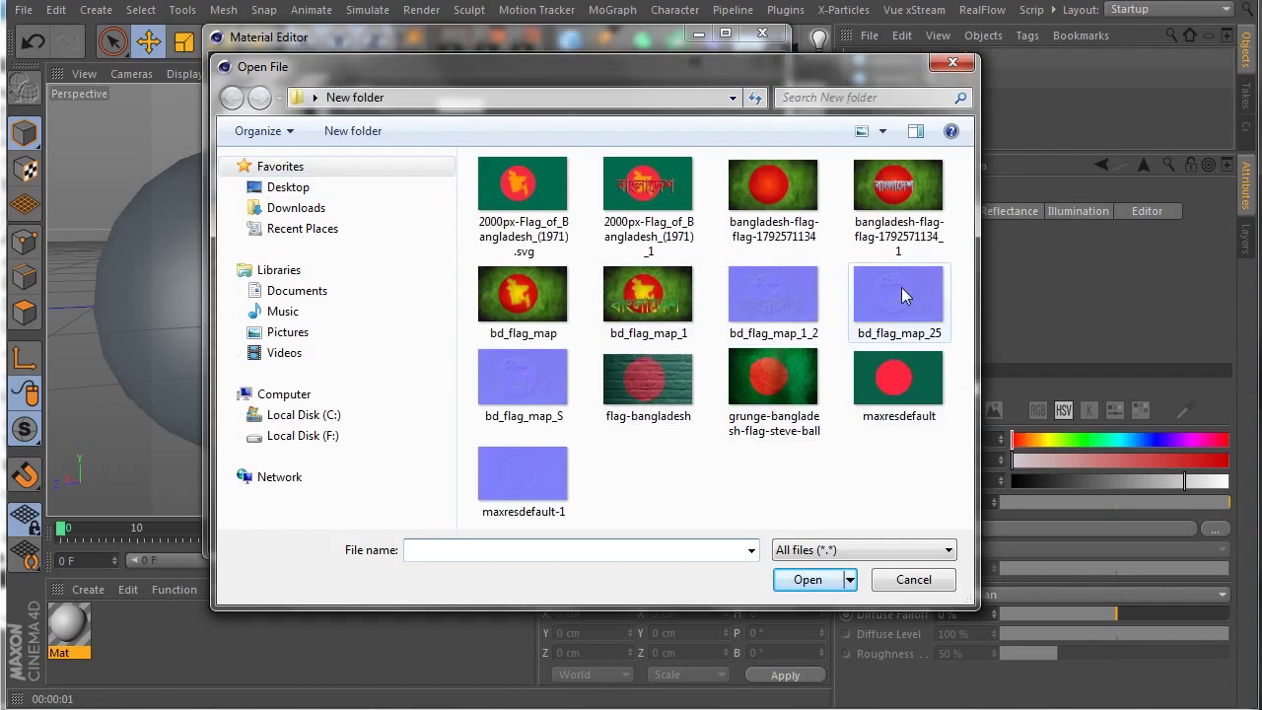
mouse_move(897, 294)
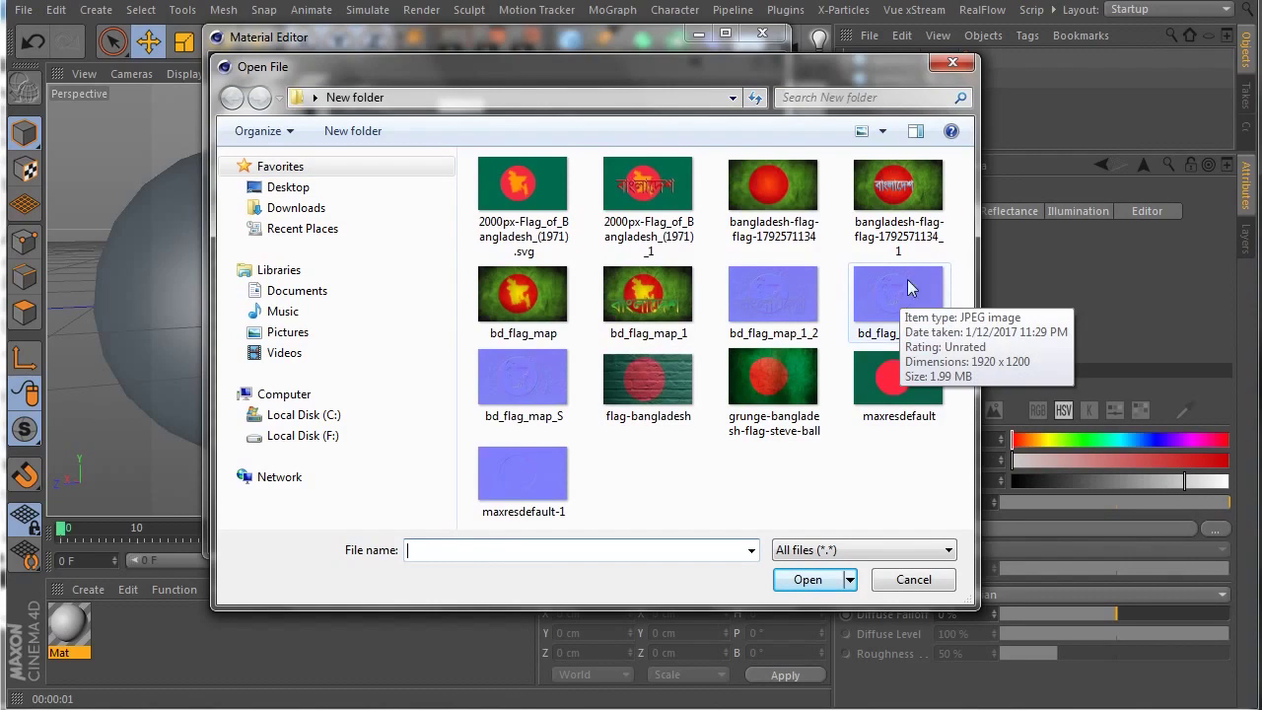
left_click(909, 287)
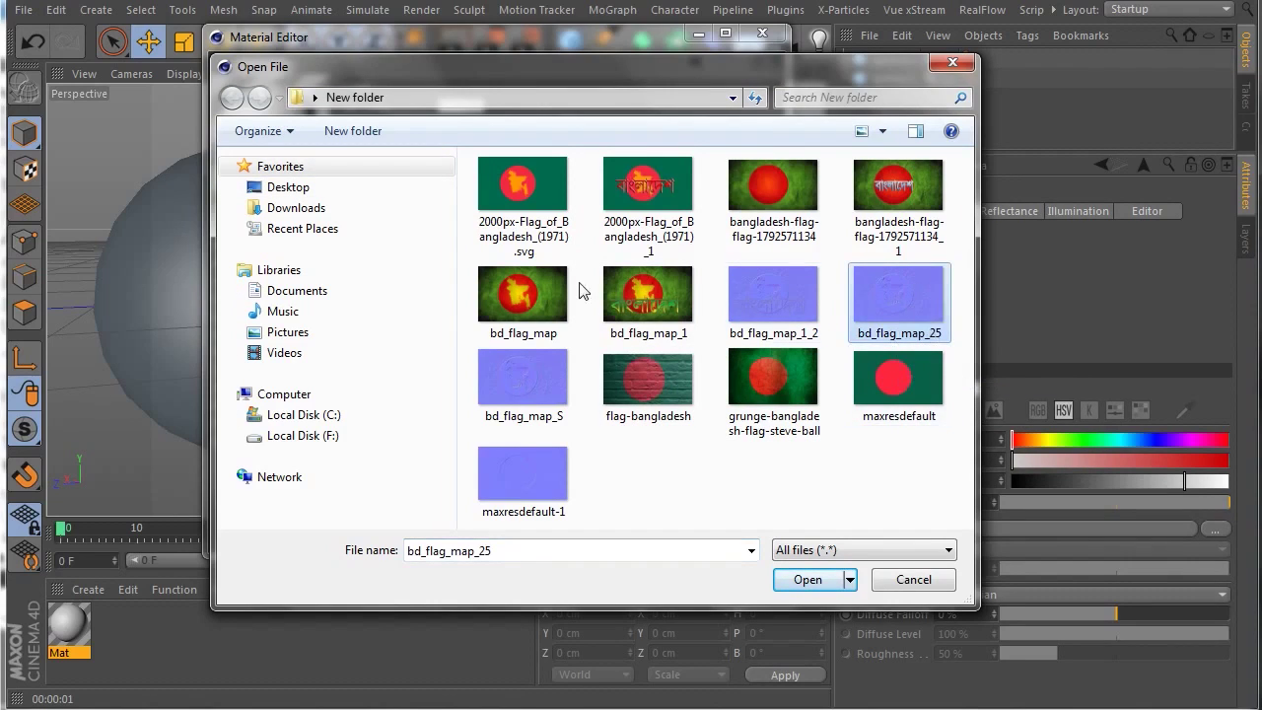
mouse_move(474, 63)
left_mouse_down()
mouse_move(868, 121)
mouse_move(852, 114)
left_mouse_up()
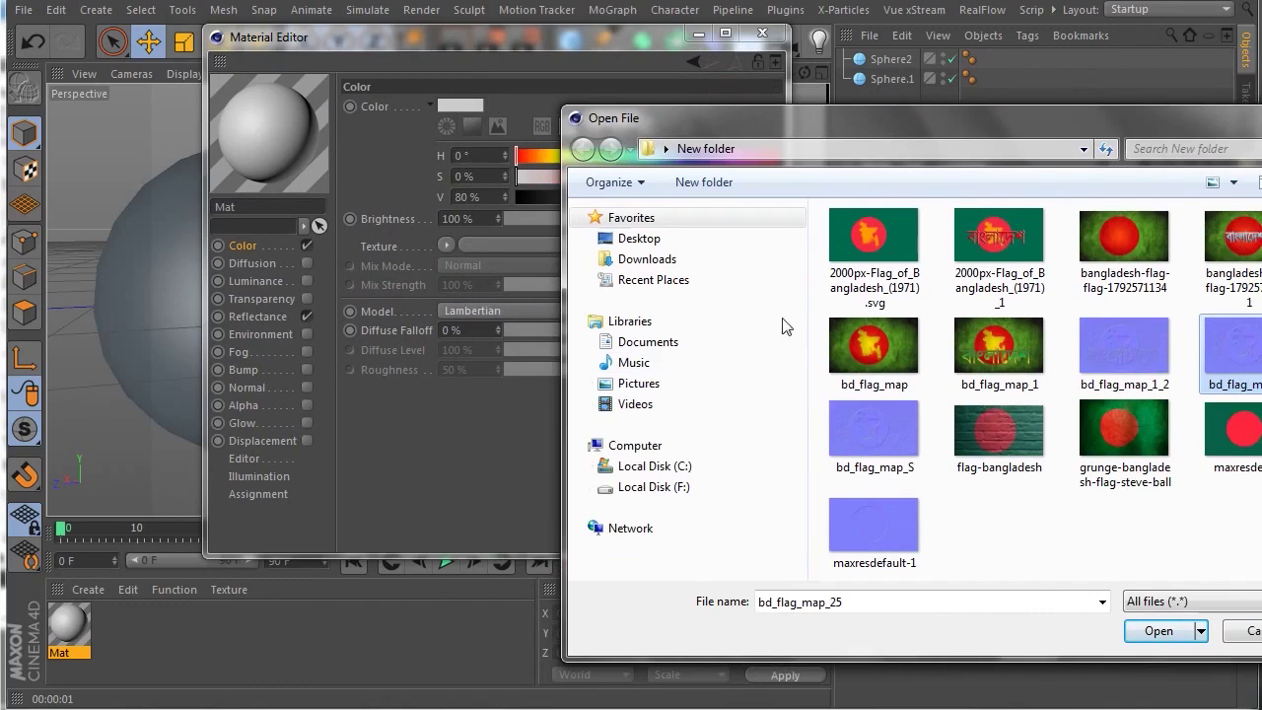
left_click(886, 359)
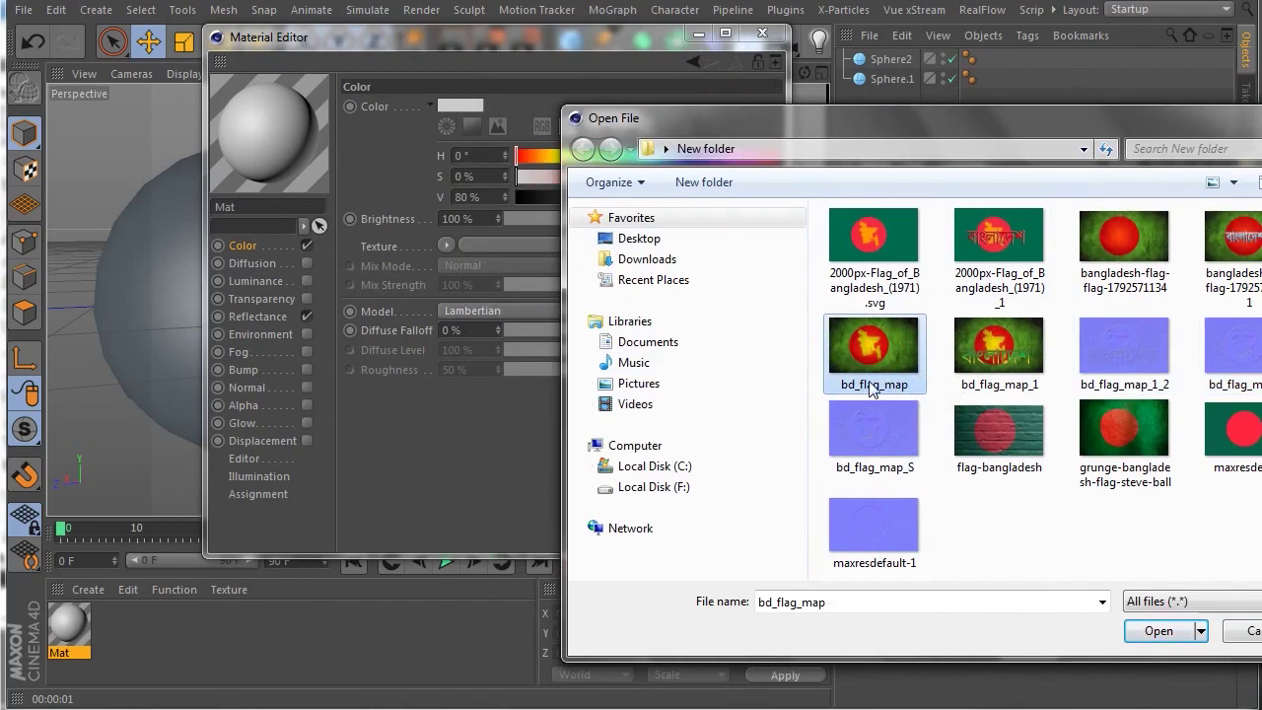
left_click(1134, 623)
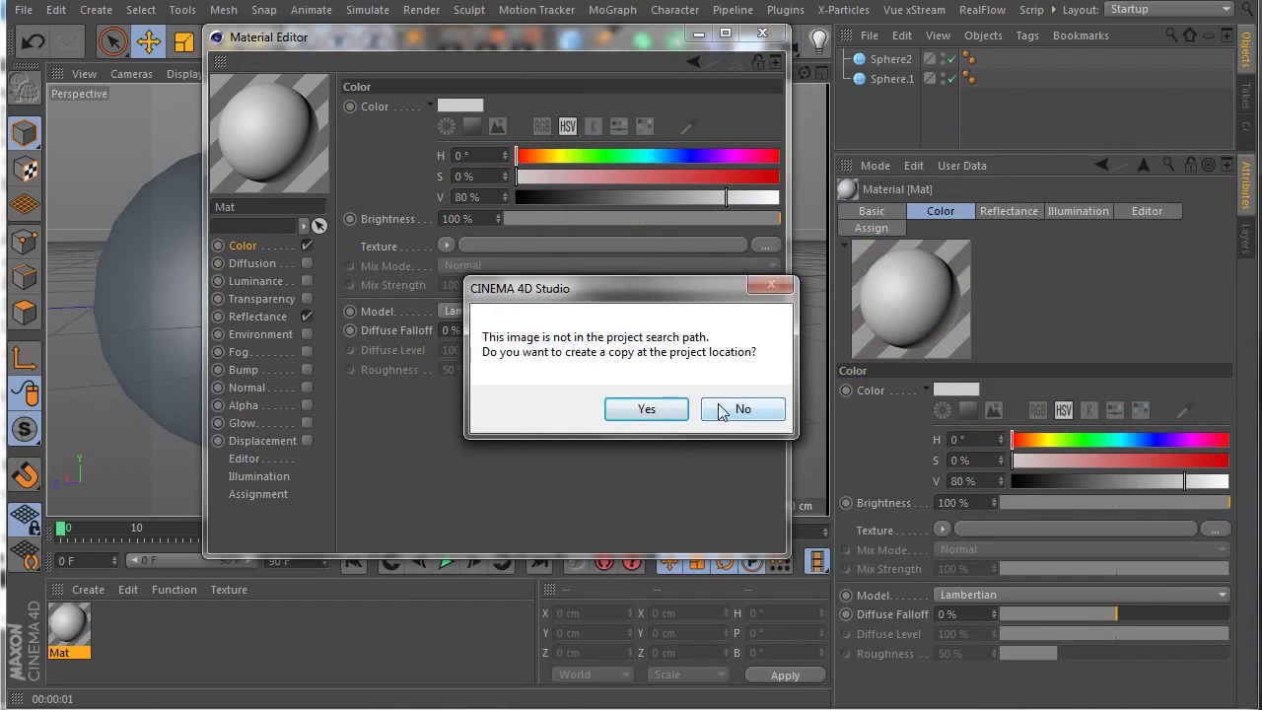
left_click(731, 405)
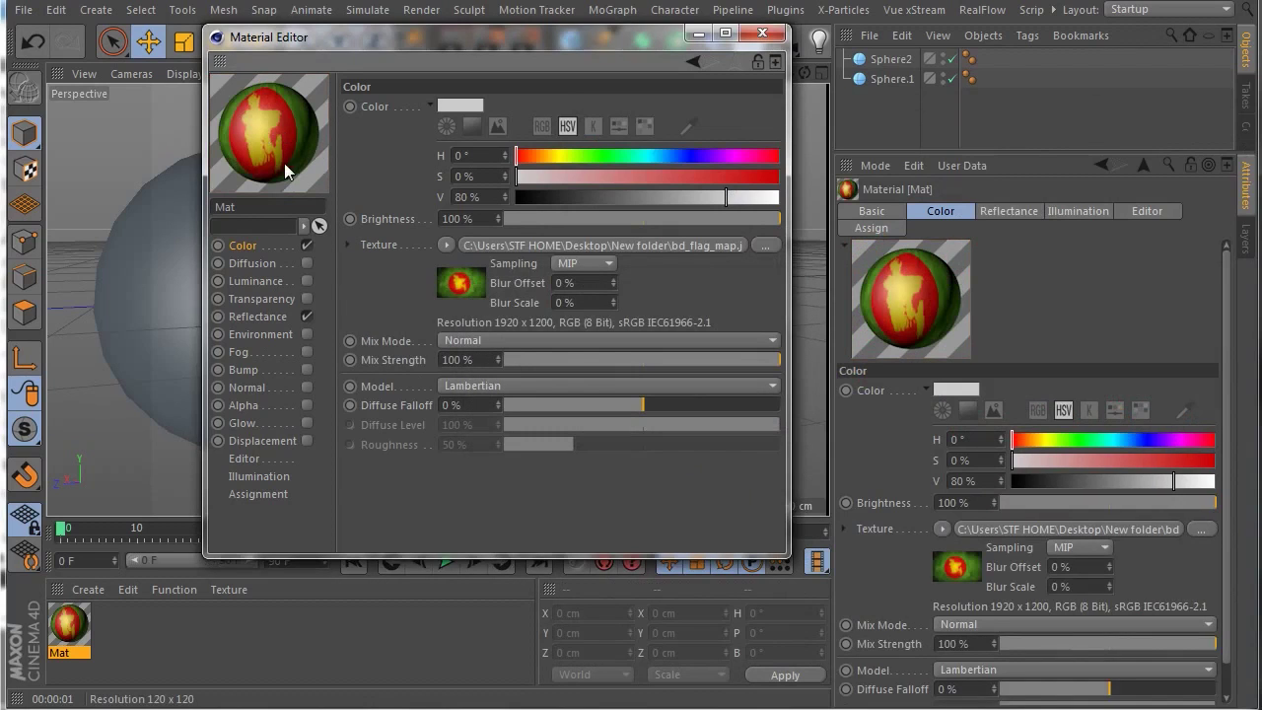
left_click(261, 386)
left_click(307, 387)
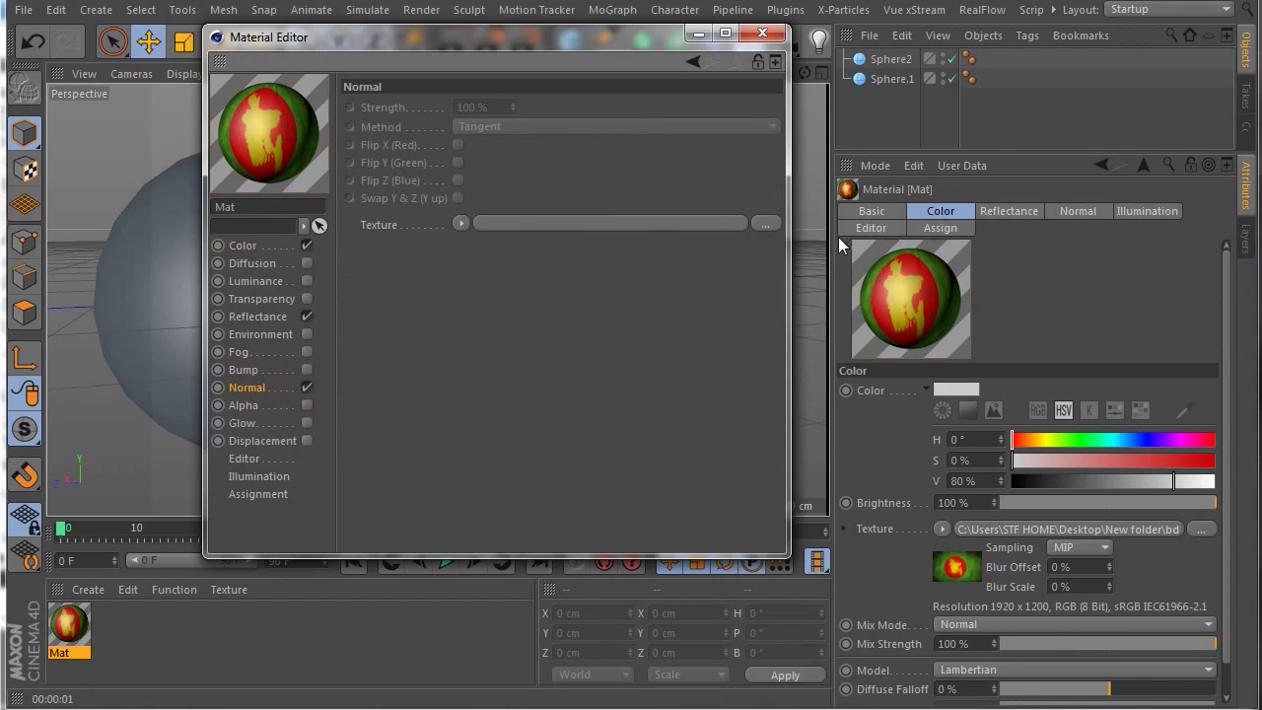
Step: Load bd_flag_map_25 as Mat's Normal texture without copying it into the project
left_click(761, 222)
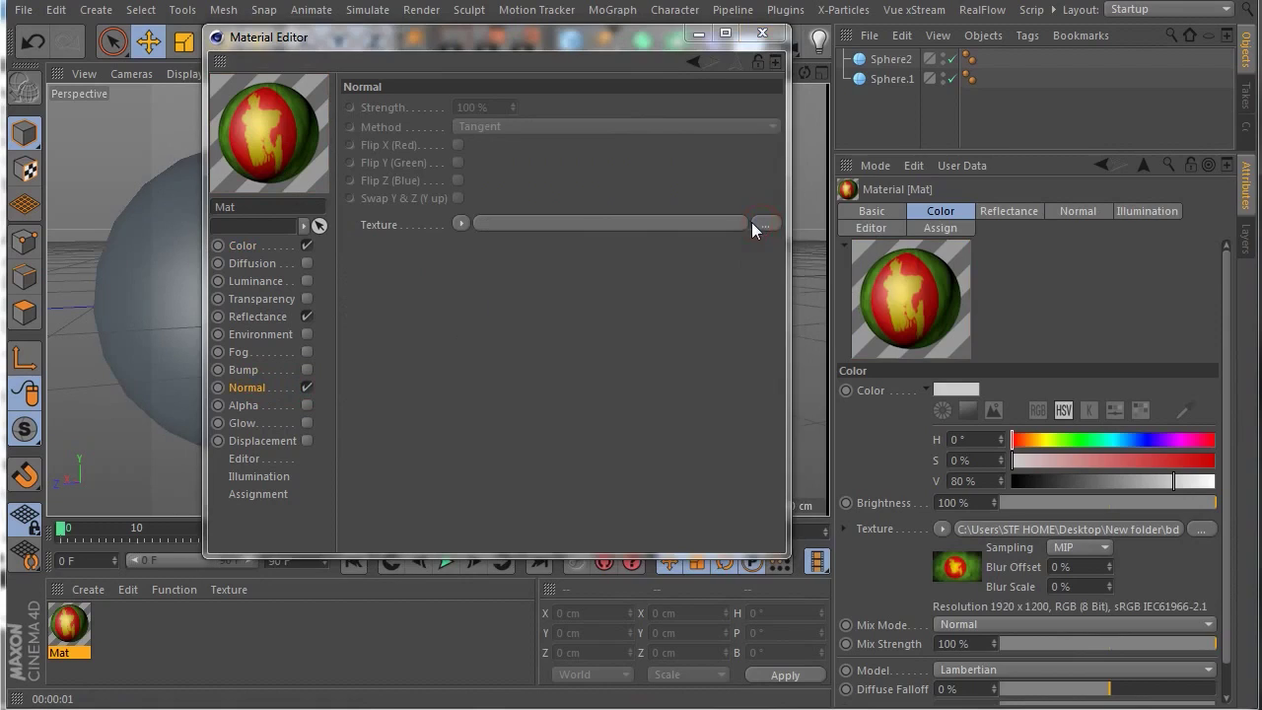
left_click_drag(989, 138, 539, 64)
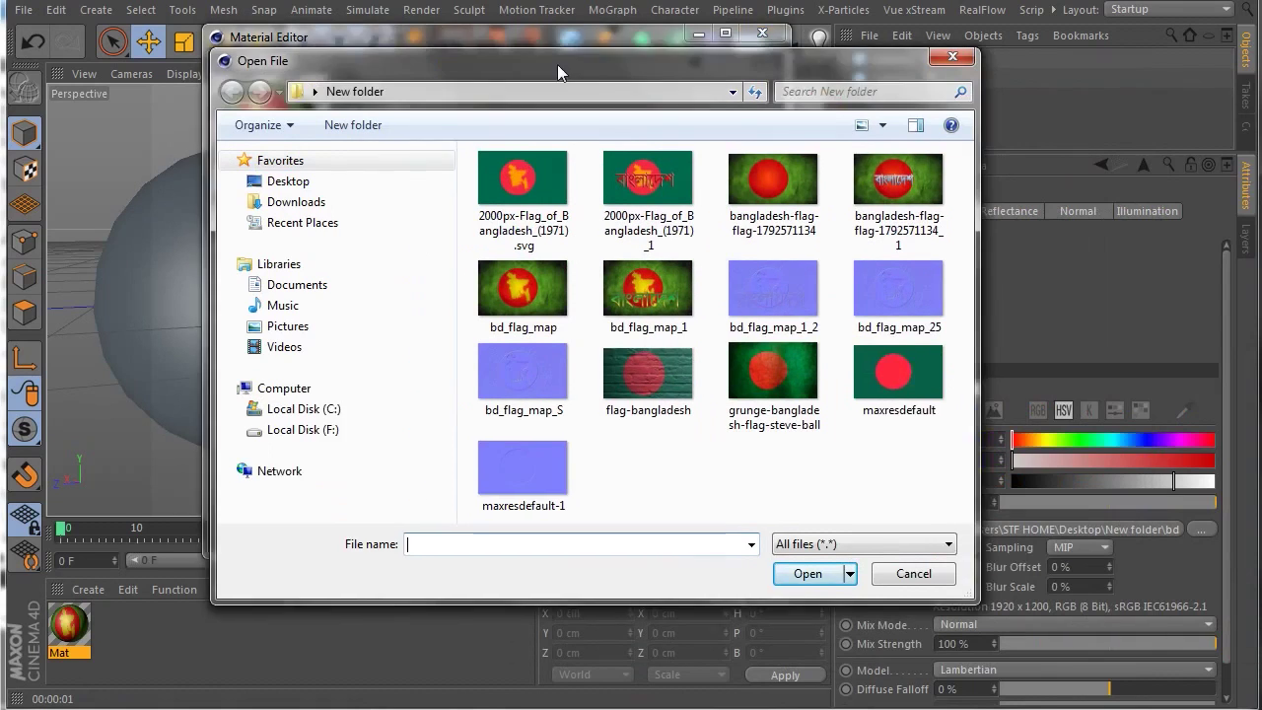
left_click(812, 263)
left_click(709, 557)
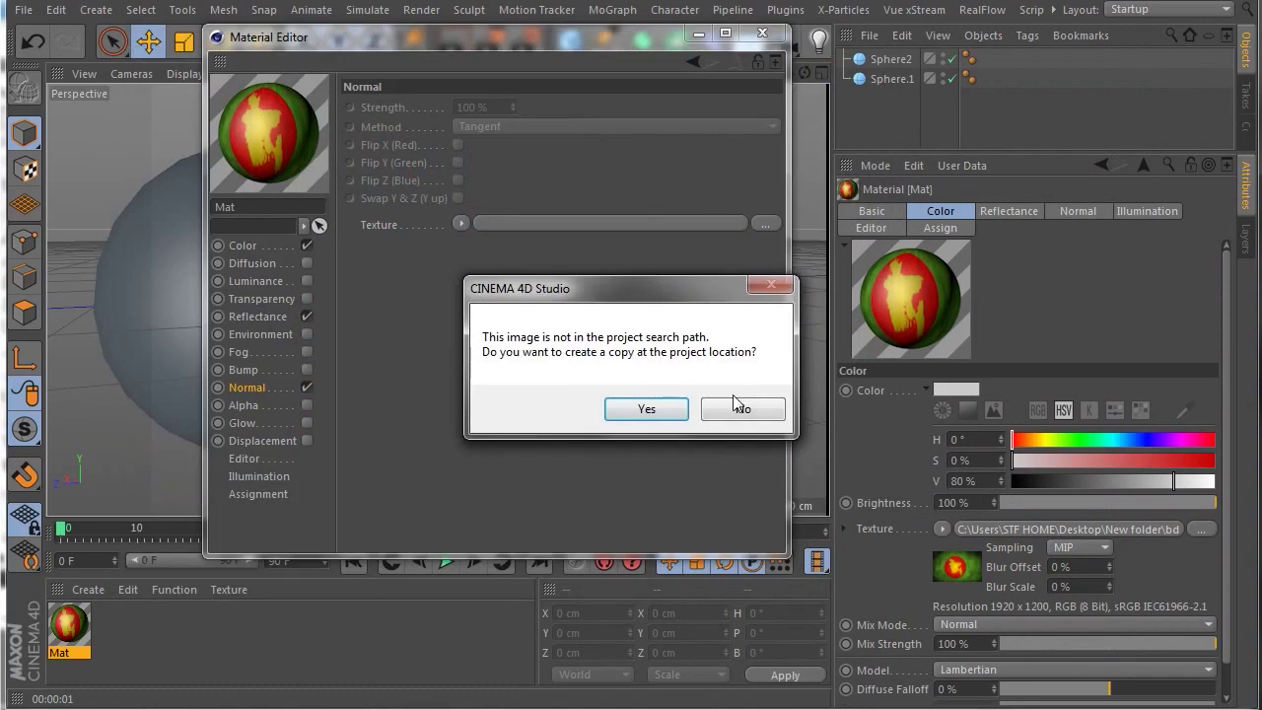
left_click(742, 408)
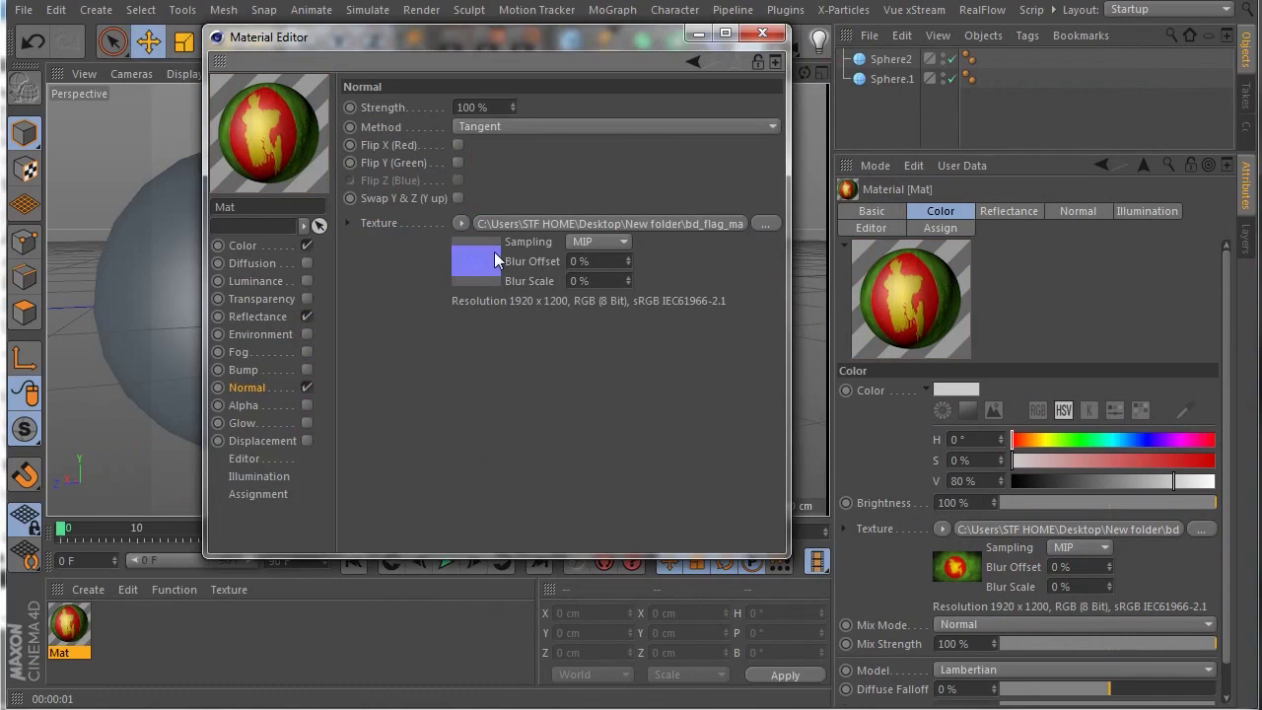
left_click(266, 246)
left_click(762, 33)
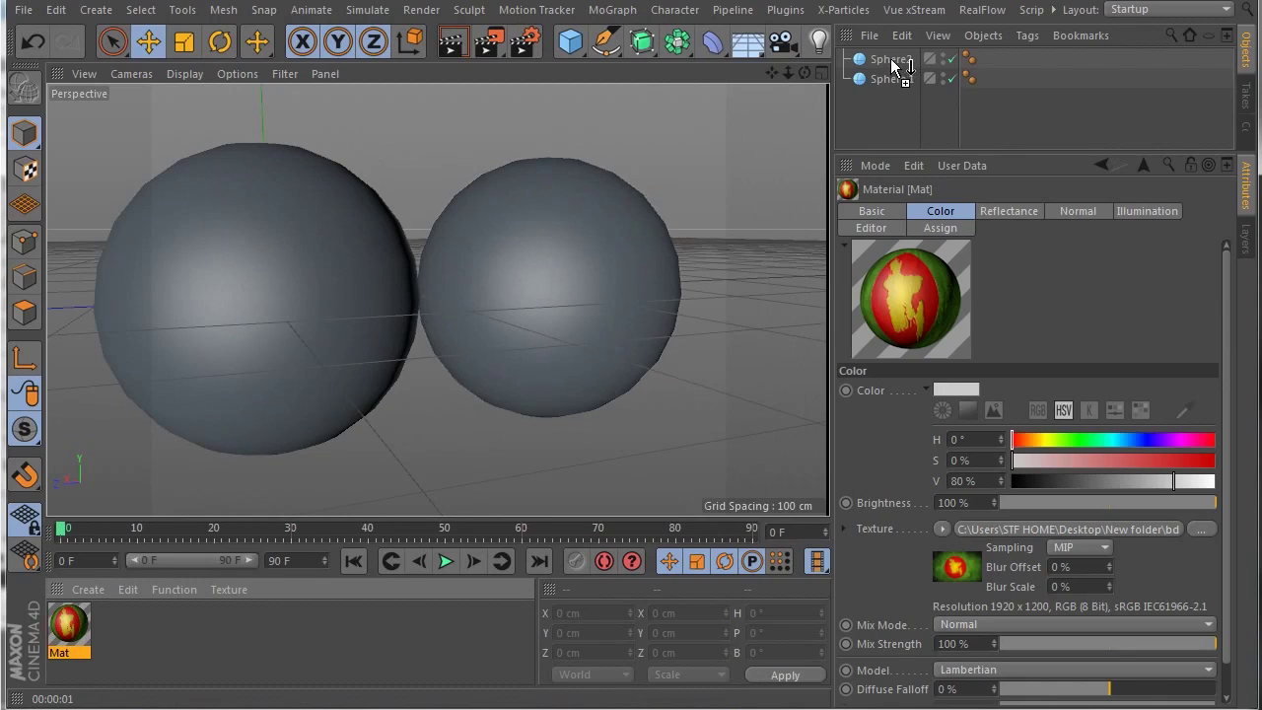
Step: Apply Mat to Sphere.1 and render a preview of the embossed flag
left_click_drag(69, 639, 890, 59)
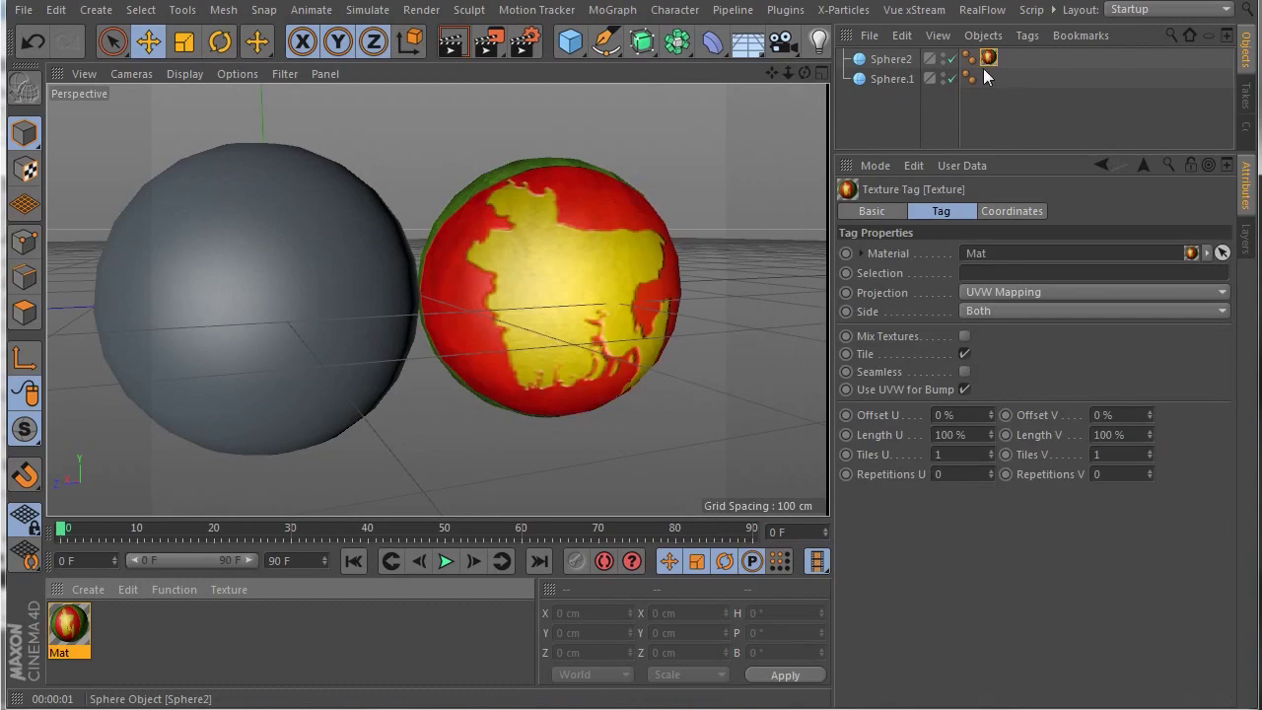
left_click_drag(988, 59, 980, 83)
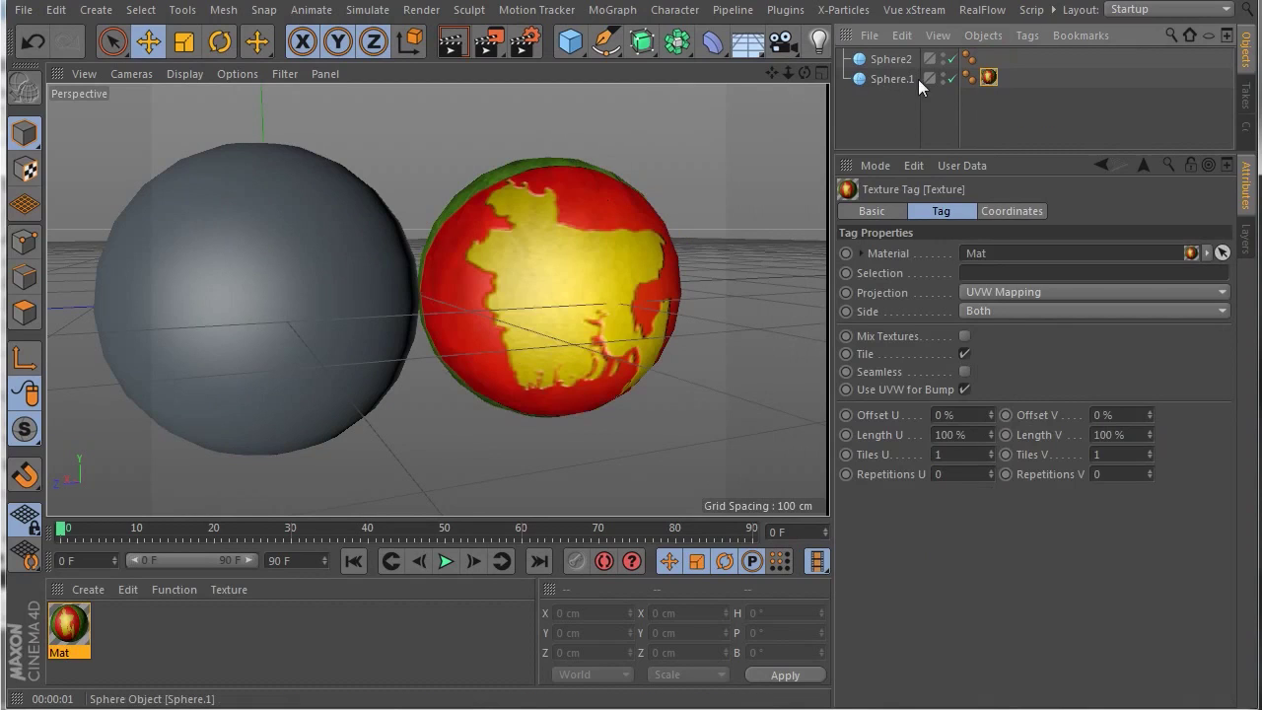
left_click(458, 49)
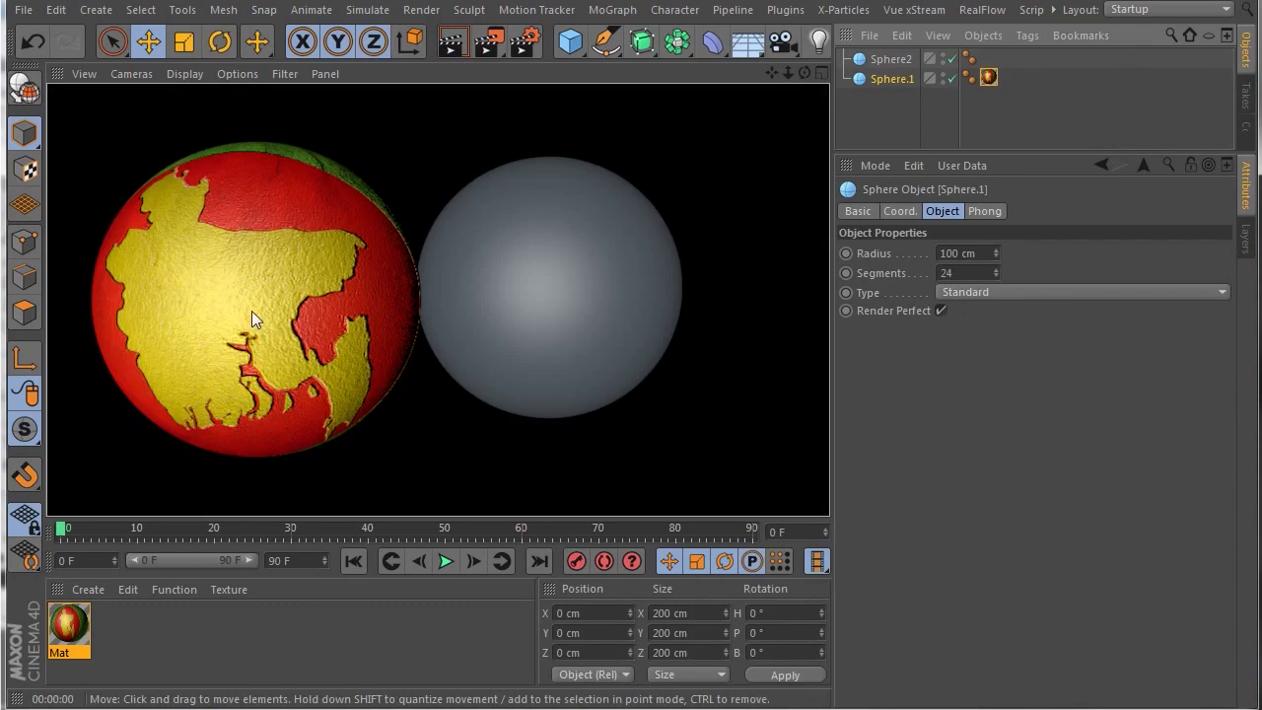
double_click(69, 623)
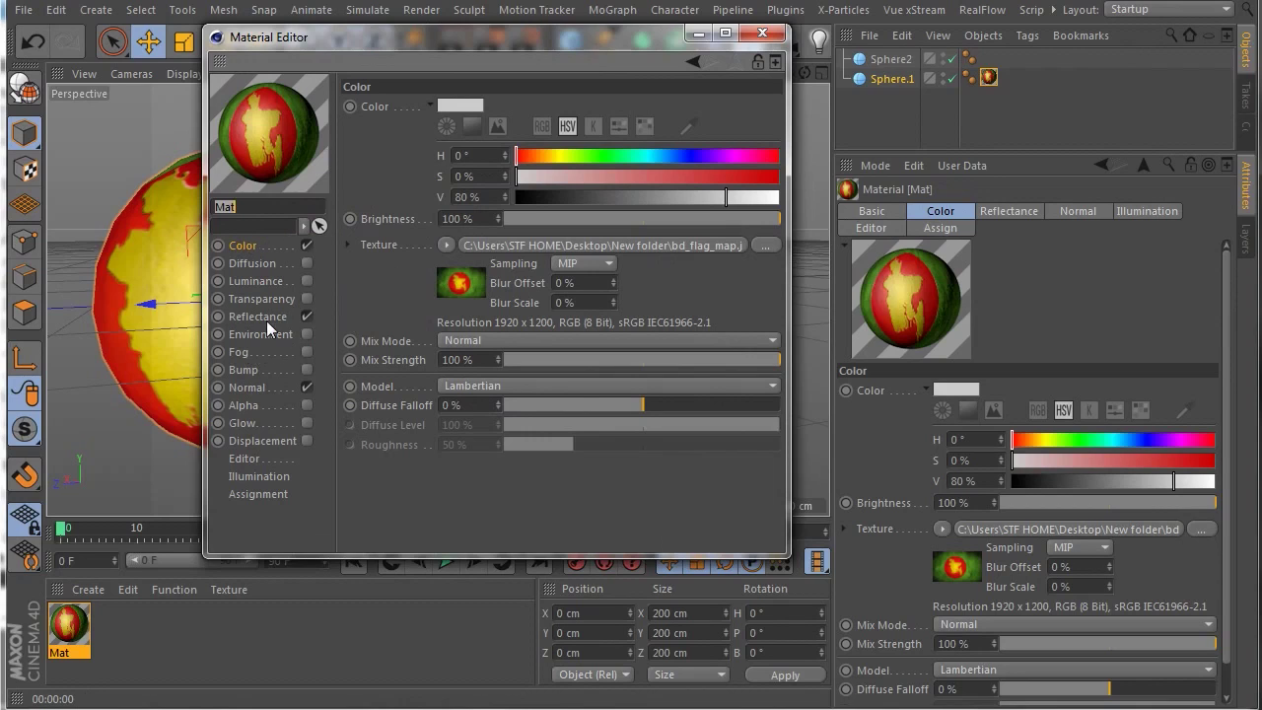
Step: Create a new material Mat.1 and assign it to Sphere2
left_click(246, 387)
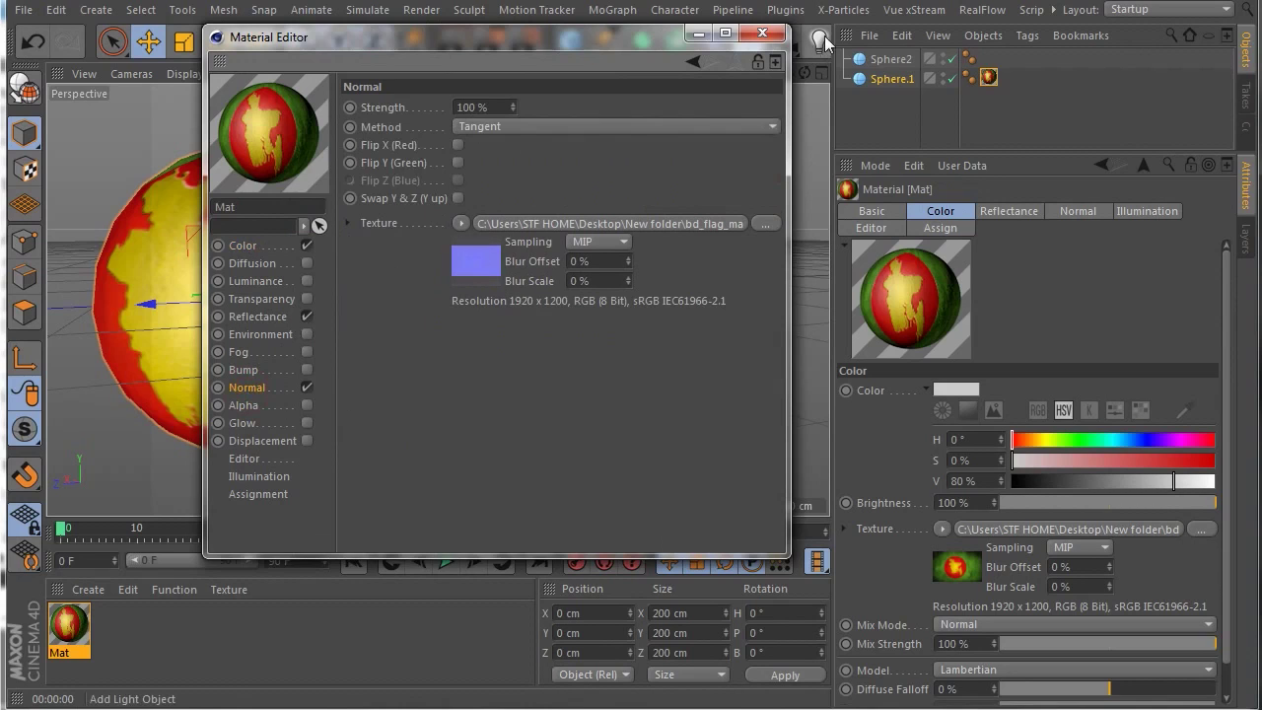
left_click(774, 34)
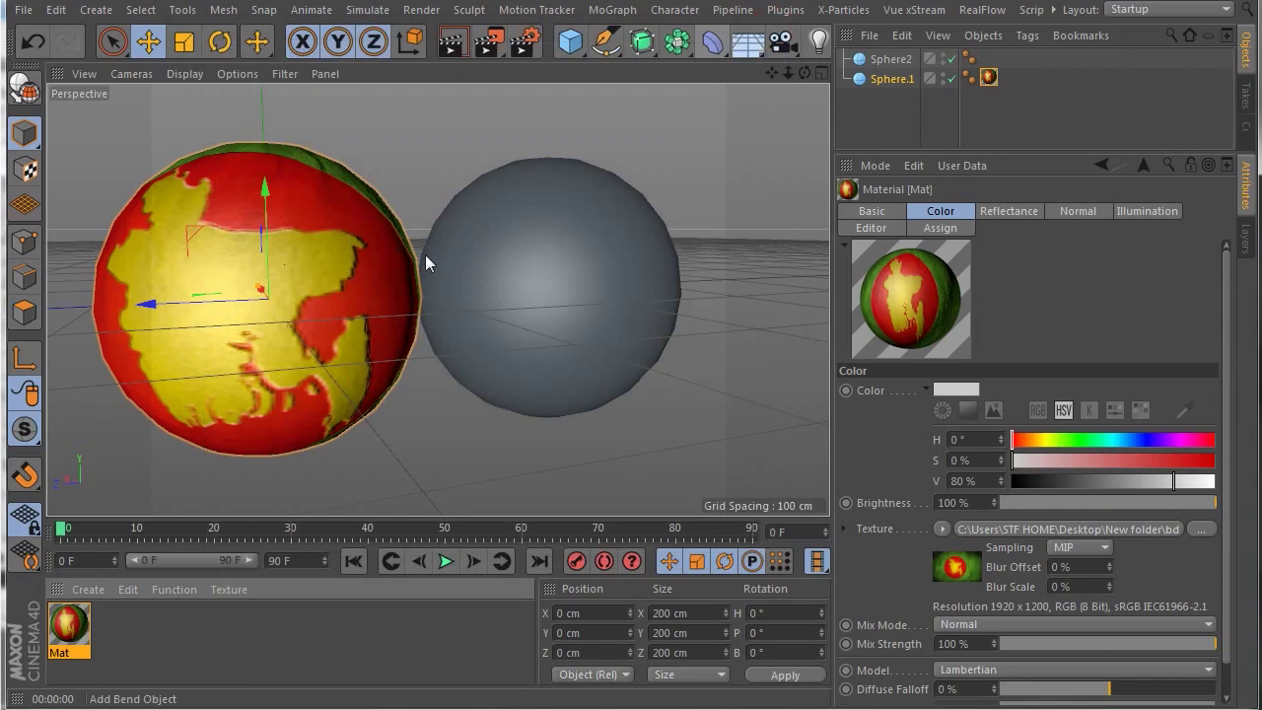
left_click(208, 636)
double_click(209, 637)
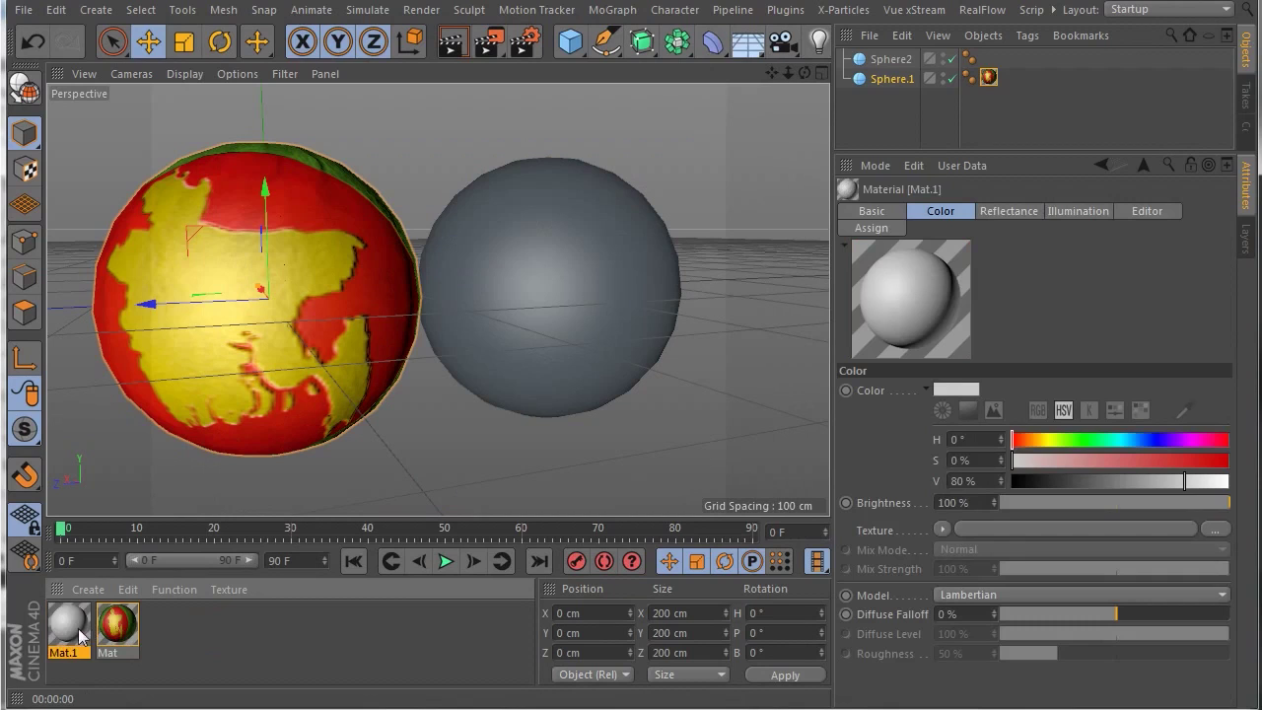
left_click_drag(167, 589, 887, 65)
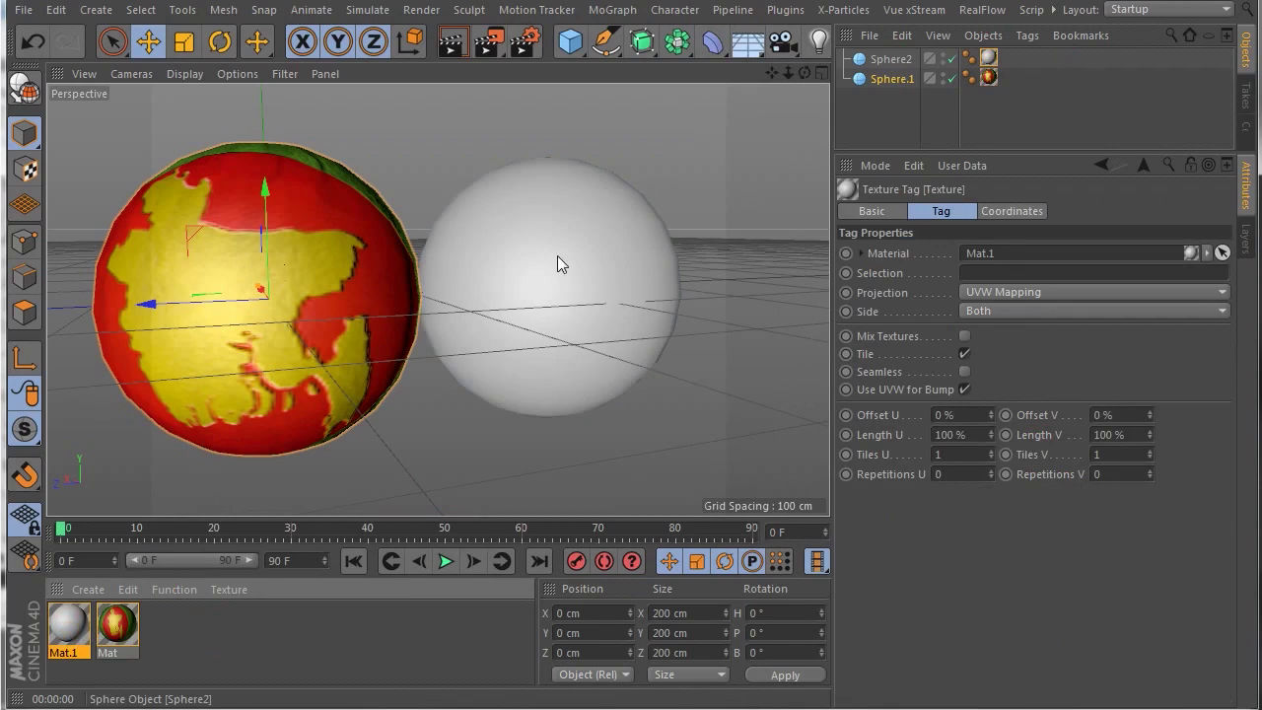
left_click(53, 622)
Step: Give Mat.1 the bd_flag_map.jpg image as its Color texture, without copying it
double_click(56, 626)
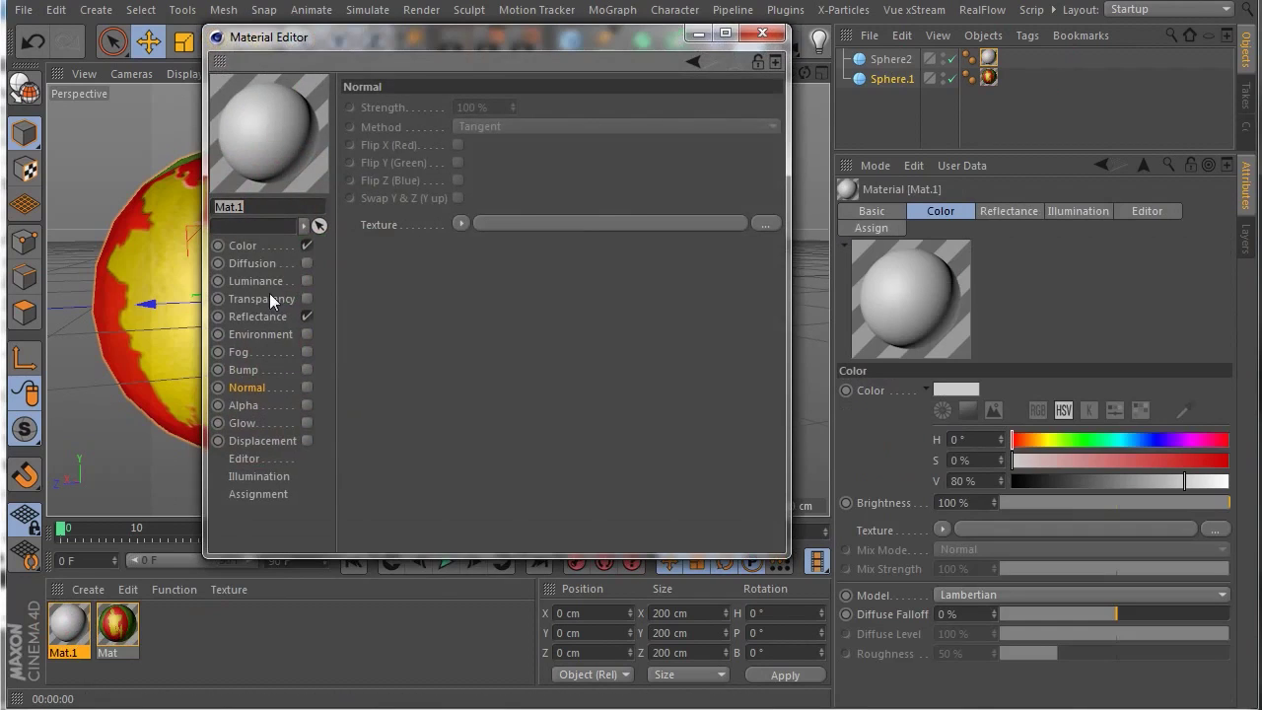
left_click(253, 244)
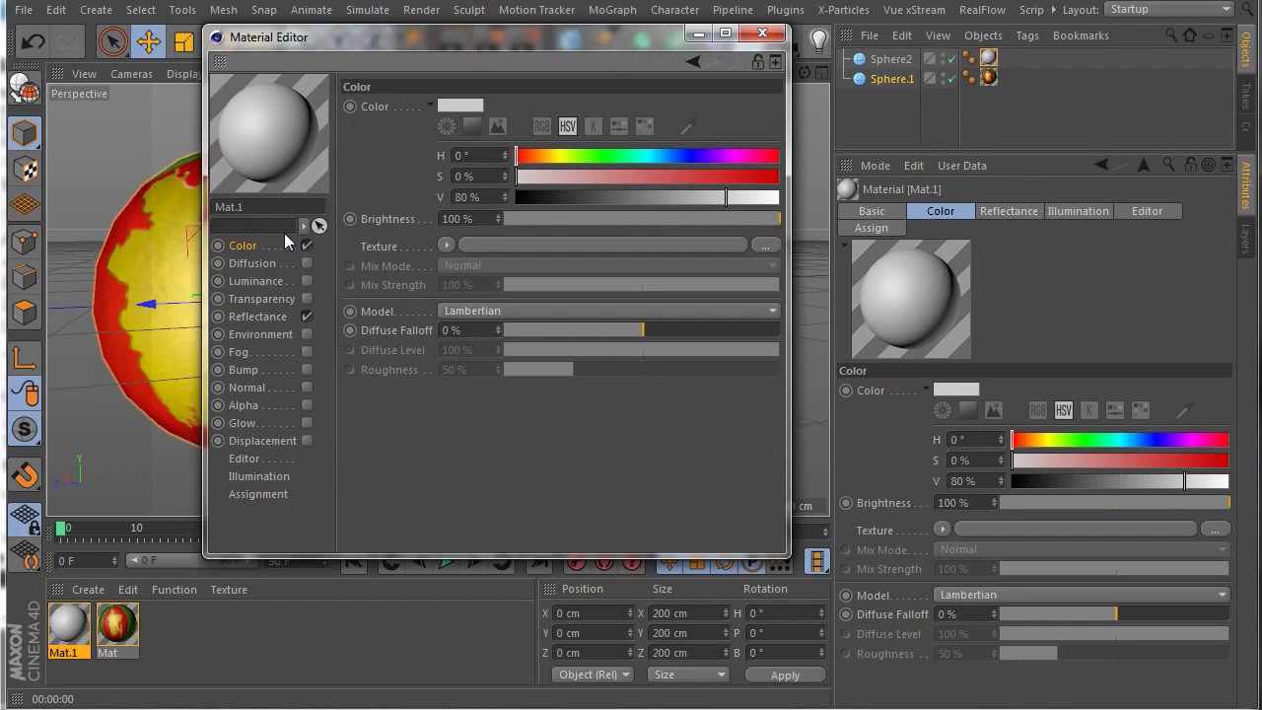
left_click(767, 244)
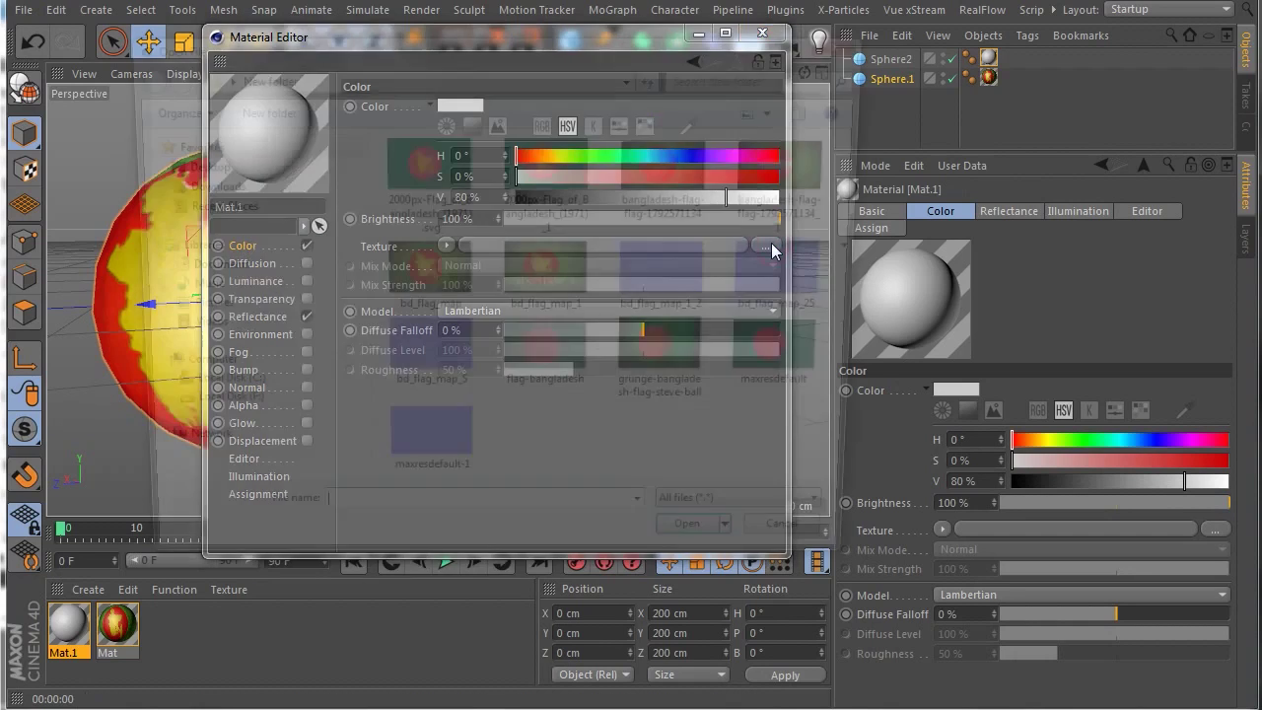
left_click(396, 288)
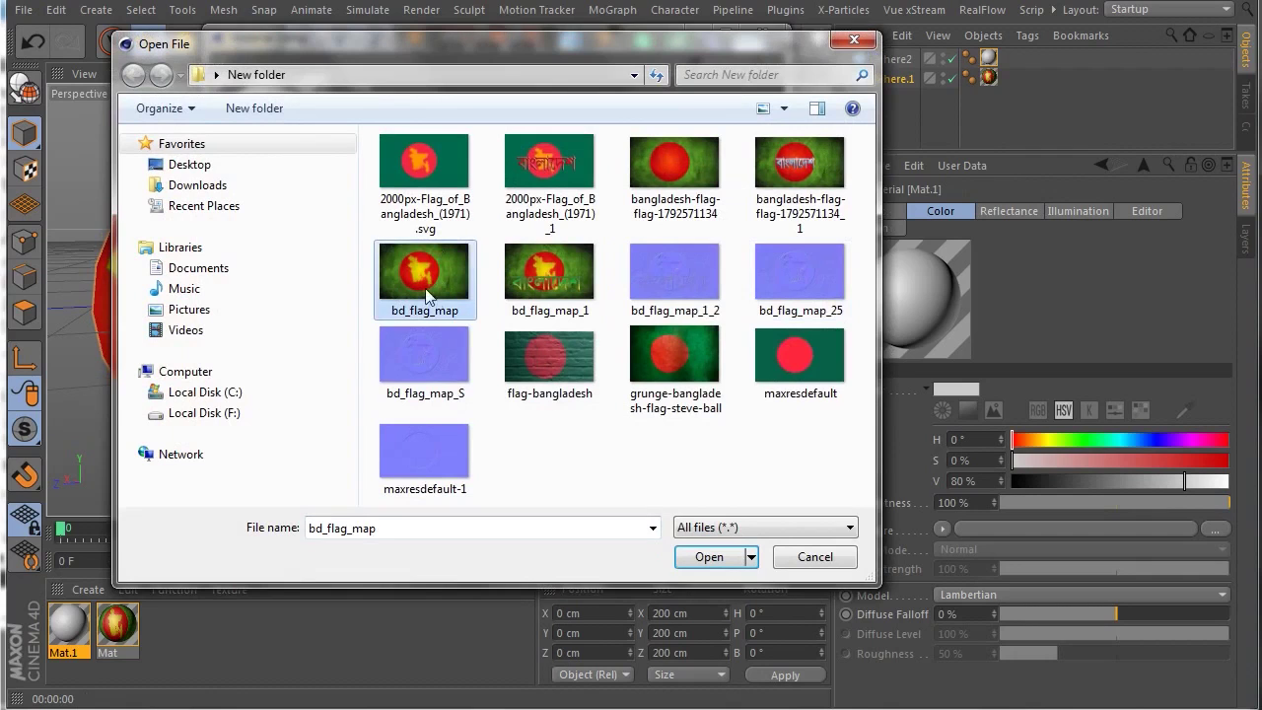
left_click(706, 557)
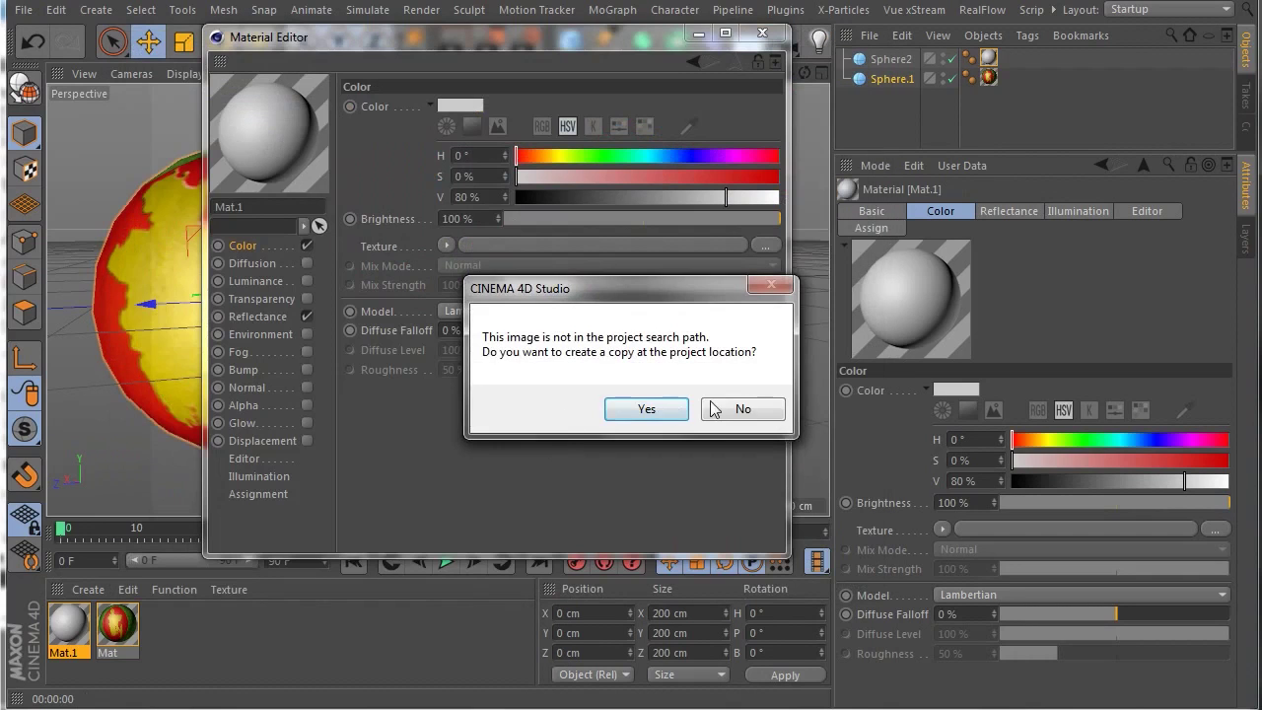
left_click(720, 408)
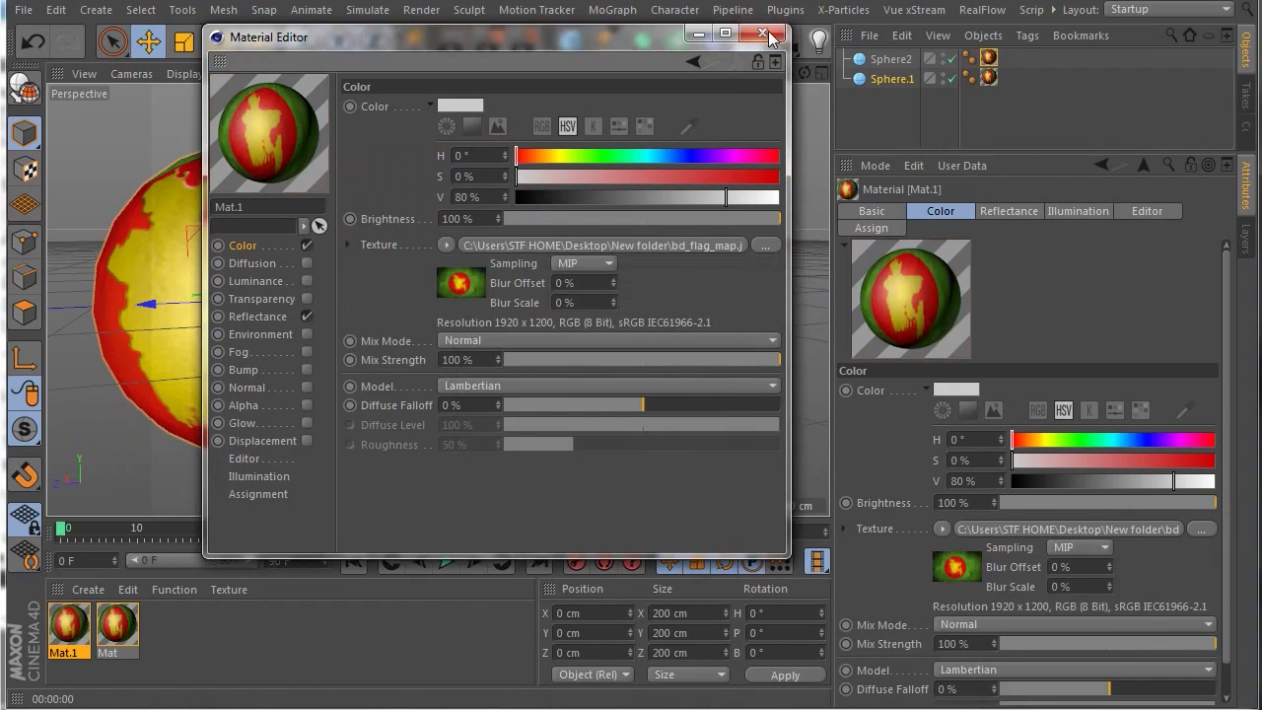
left_click(768, 38)
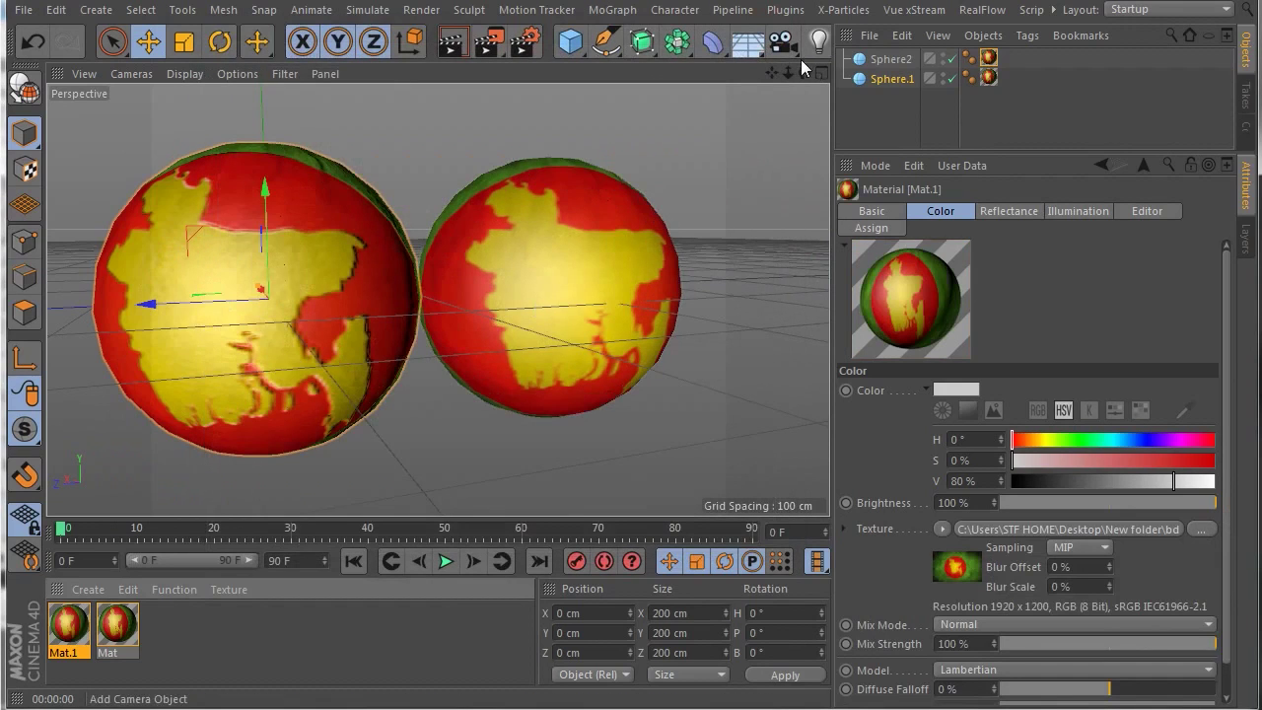
Step: Render both flag-textured spheres from two orbited viewpoints
mouse_move(805, 71)
left_mouse_down()
mouse_move(828, 128)
mouse_move(824, 98)
left_mouse_up()
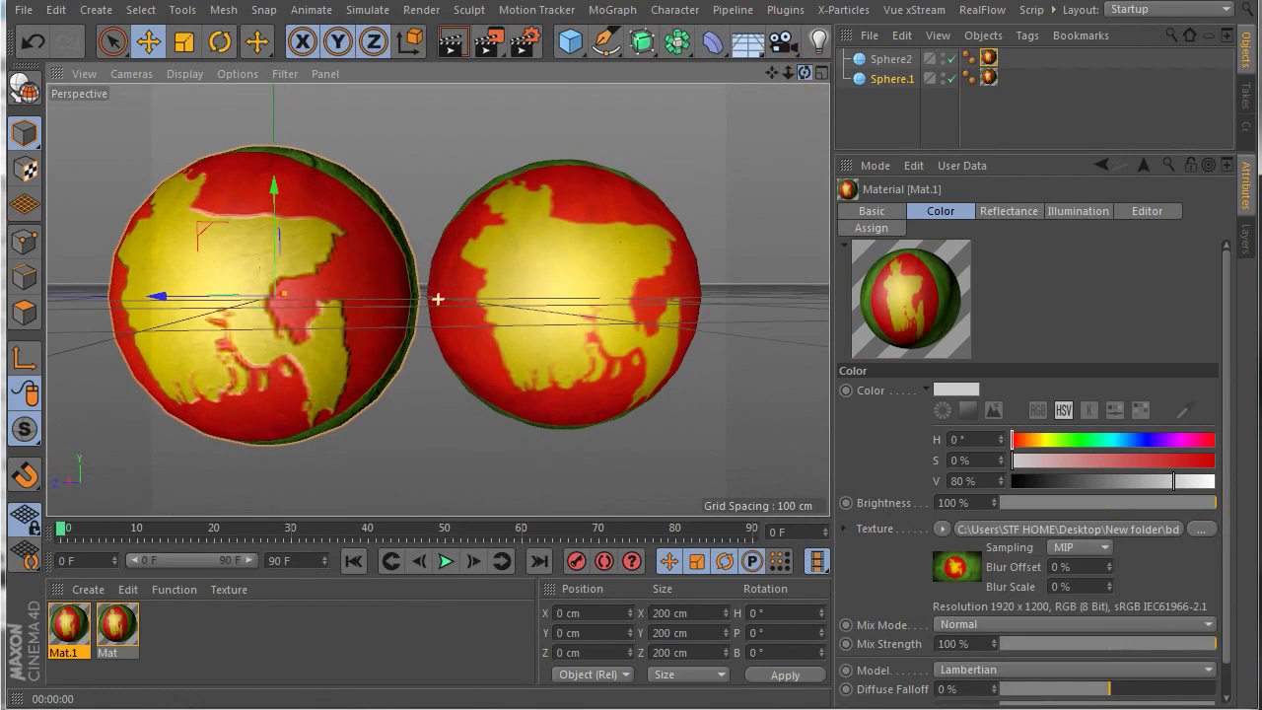
left_click_drag(824, 99, 540, 61)
left_click(449, 48)
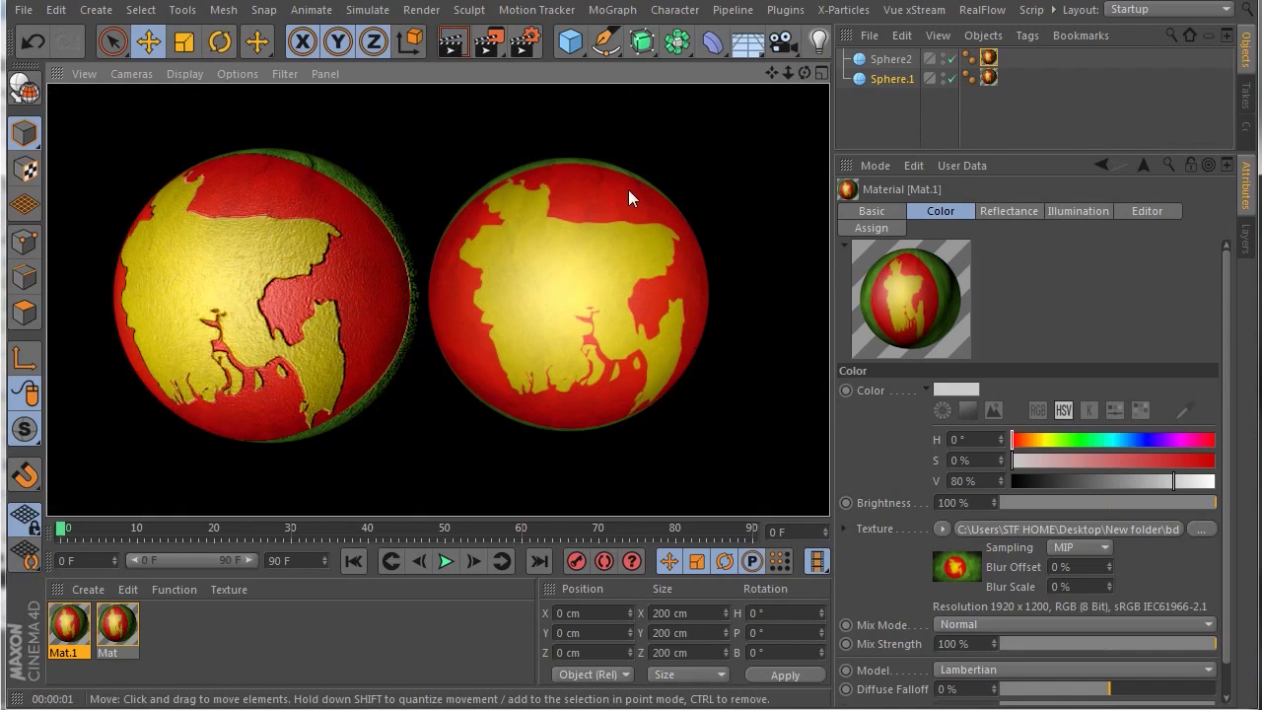
left_click(804, 72)
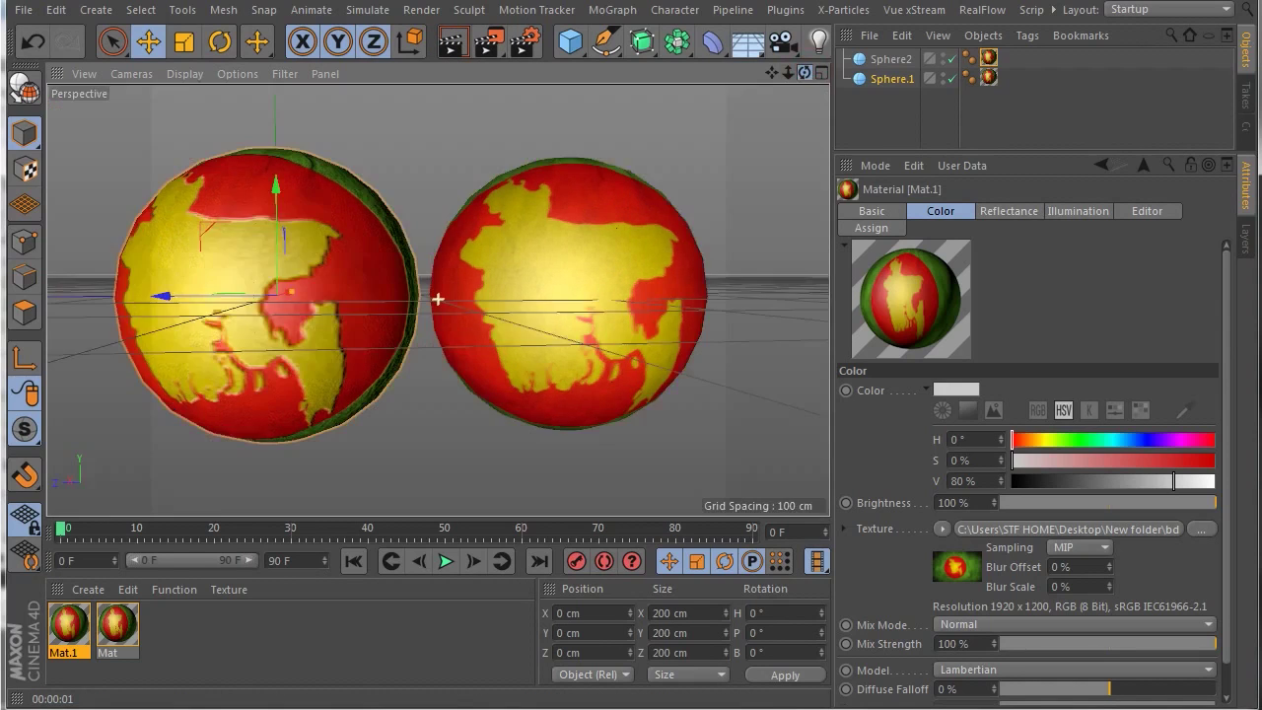
left_click_drag(438, 298, 438, 298)
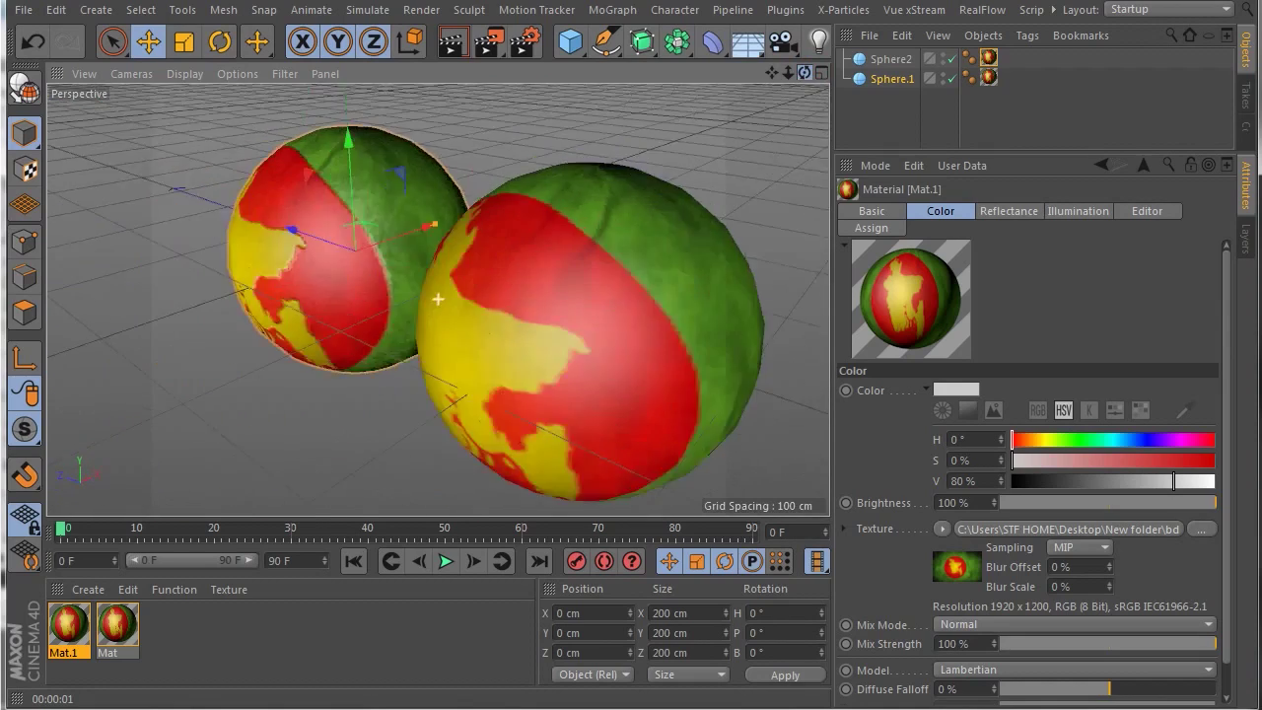
left_click_drag(438, 298, 438, 298)
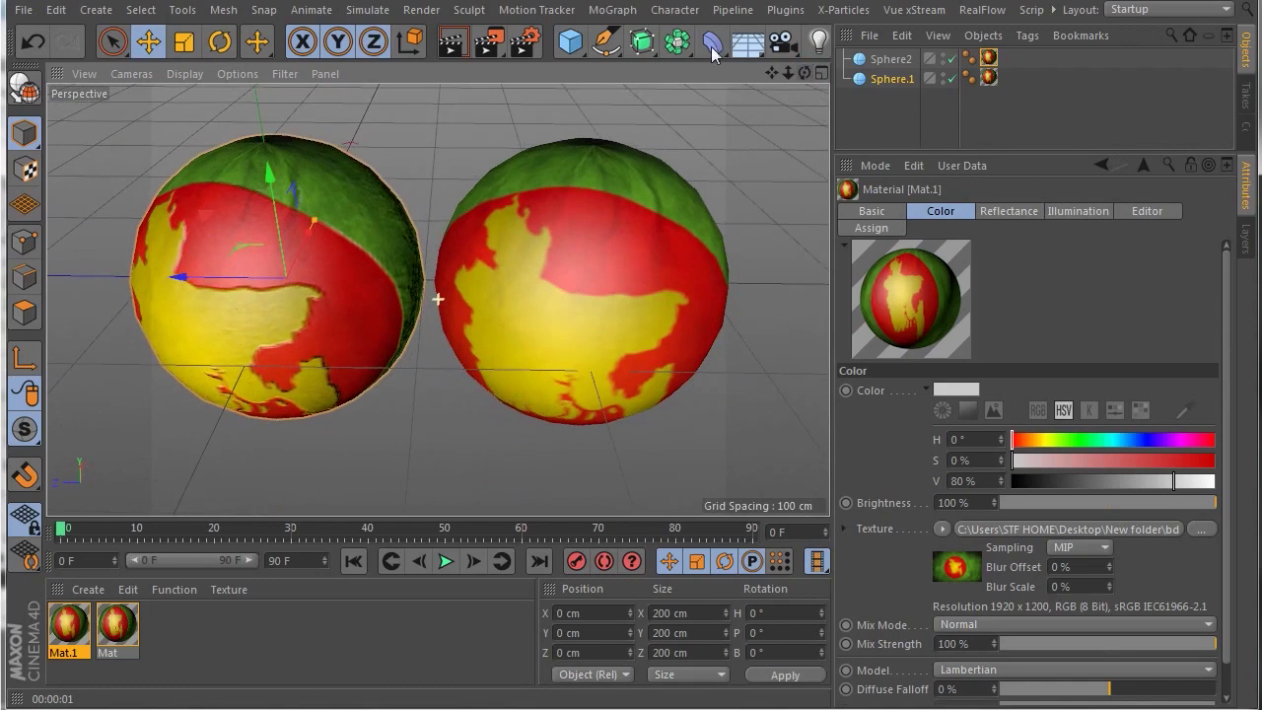
left_click(453, 42)
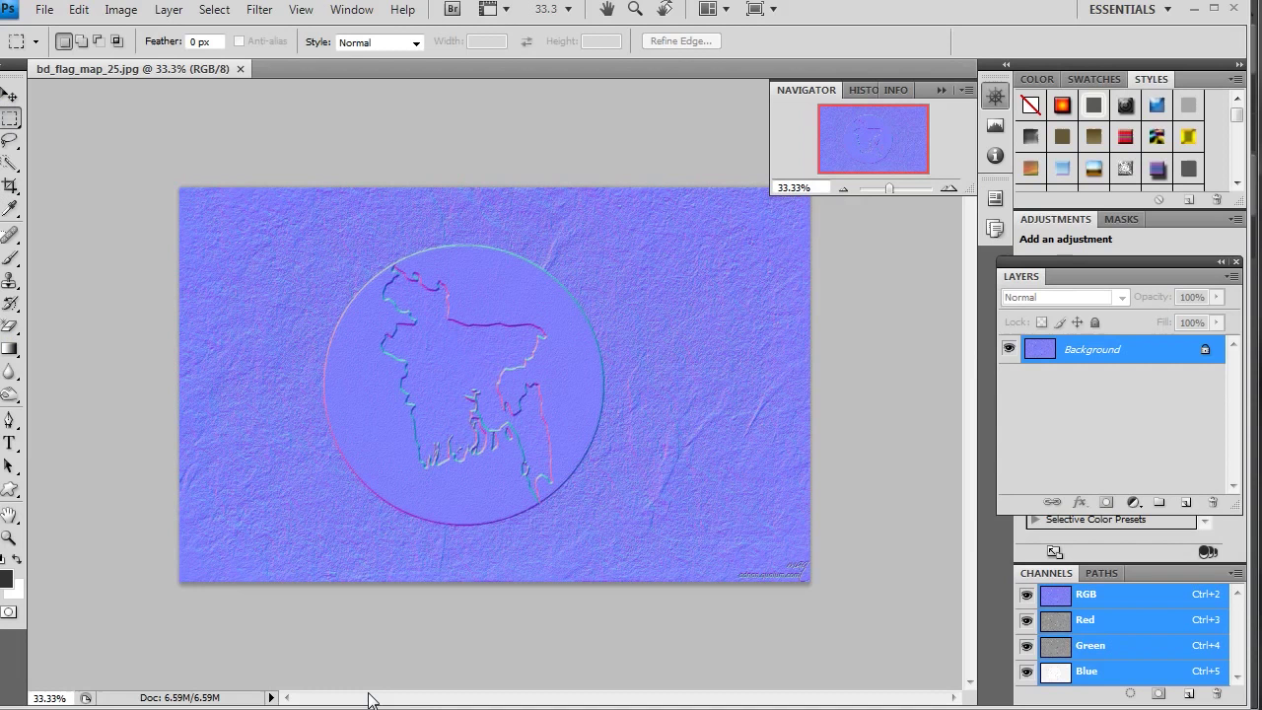
left_click(44, 9)
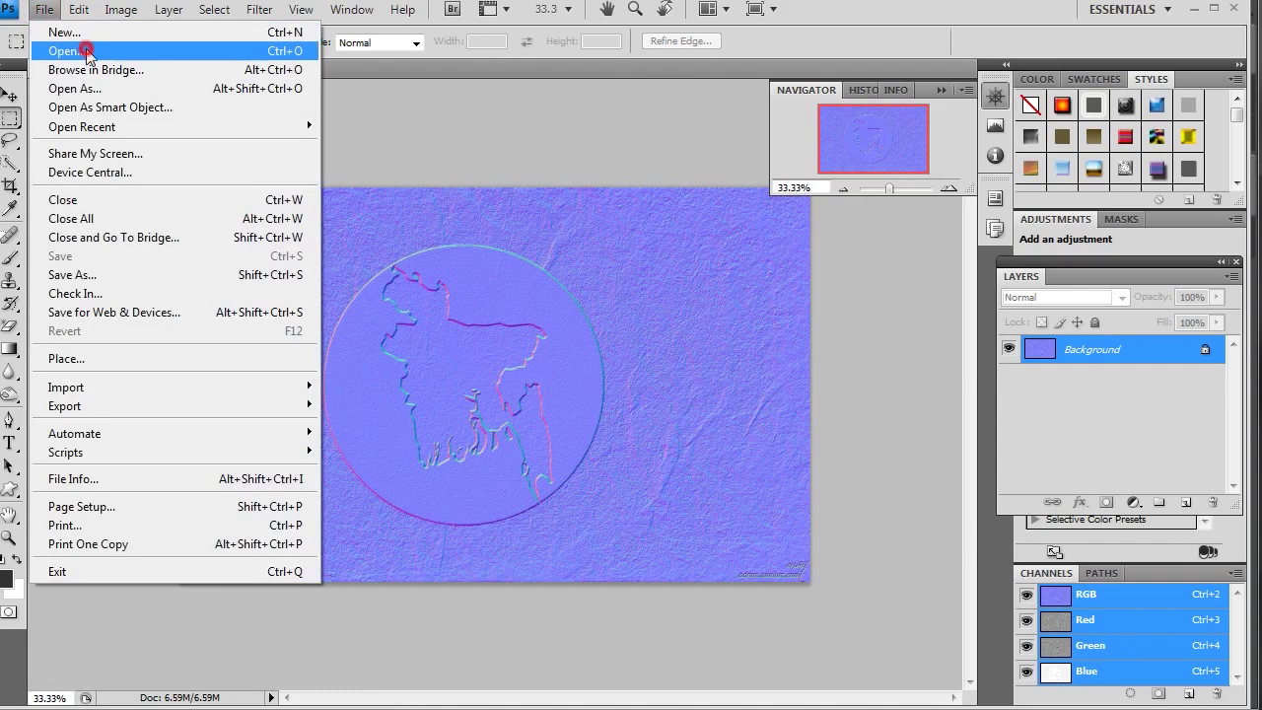
left_click(81, 51)
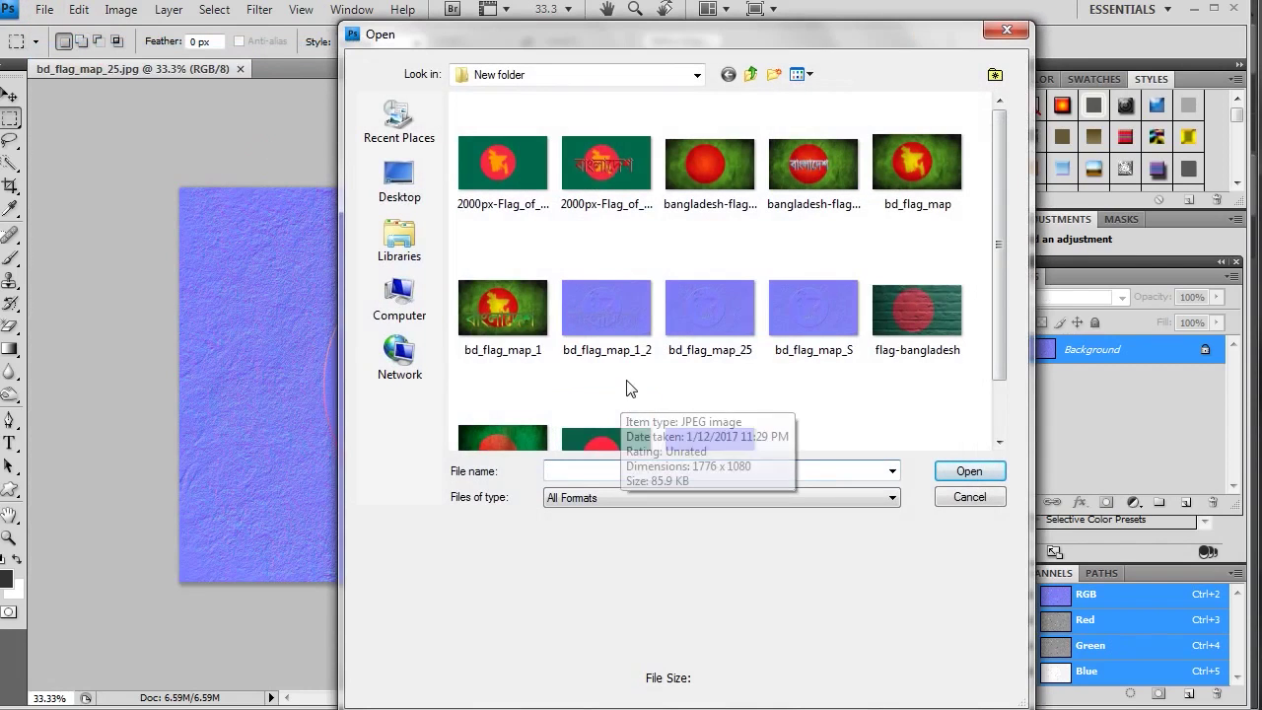
left_click(812, 166)
left_click(964, 471)
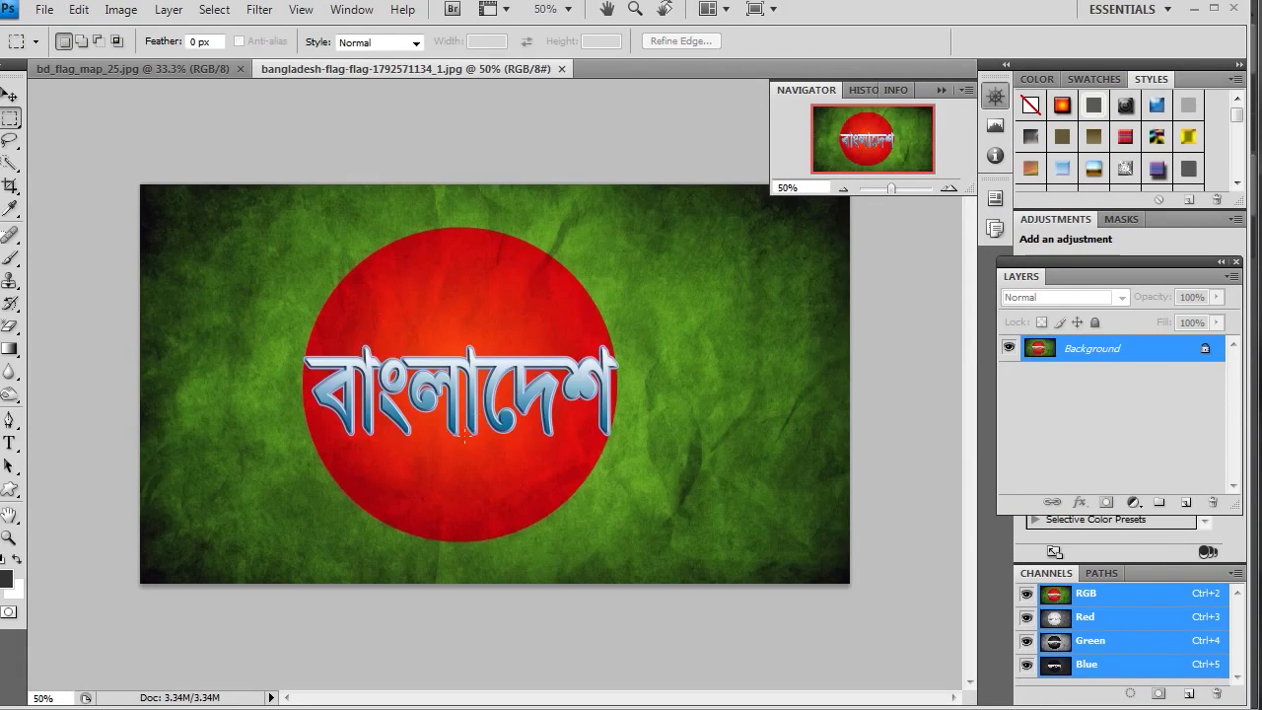
Step: Apply the NVIDIA NormalMapFilter to the flag, trying Average RGB but keeping Green at Scale 20
left_click(300, 10)
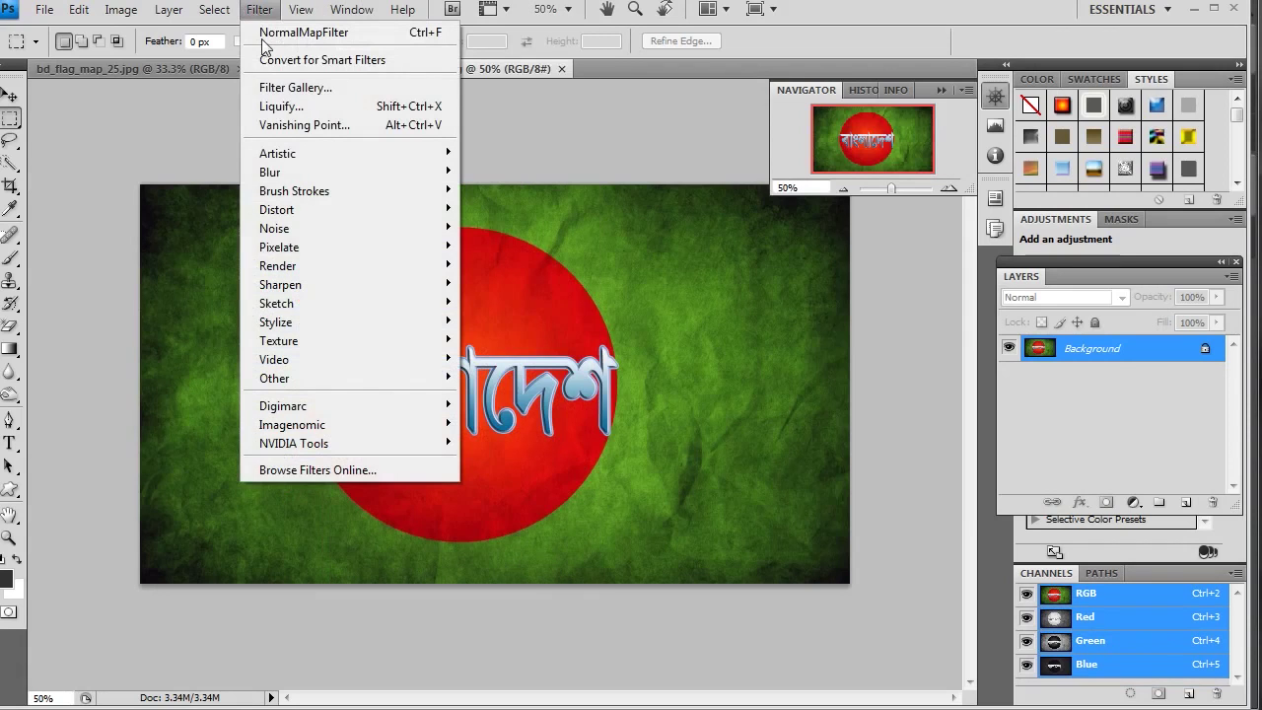
mouse_move(259, 9)
mouse_move(293, 444)
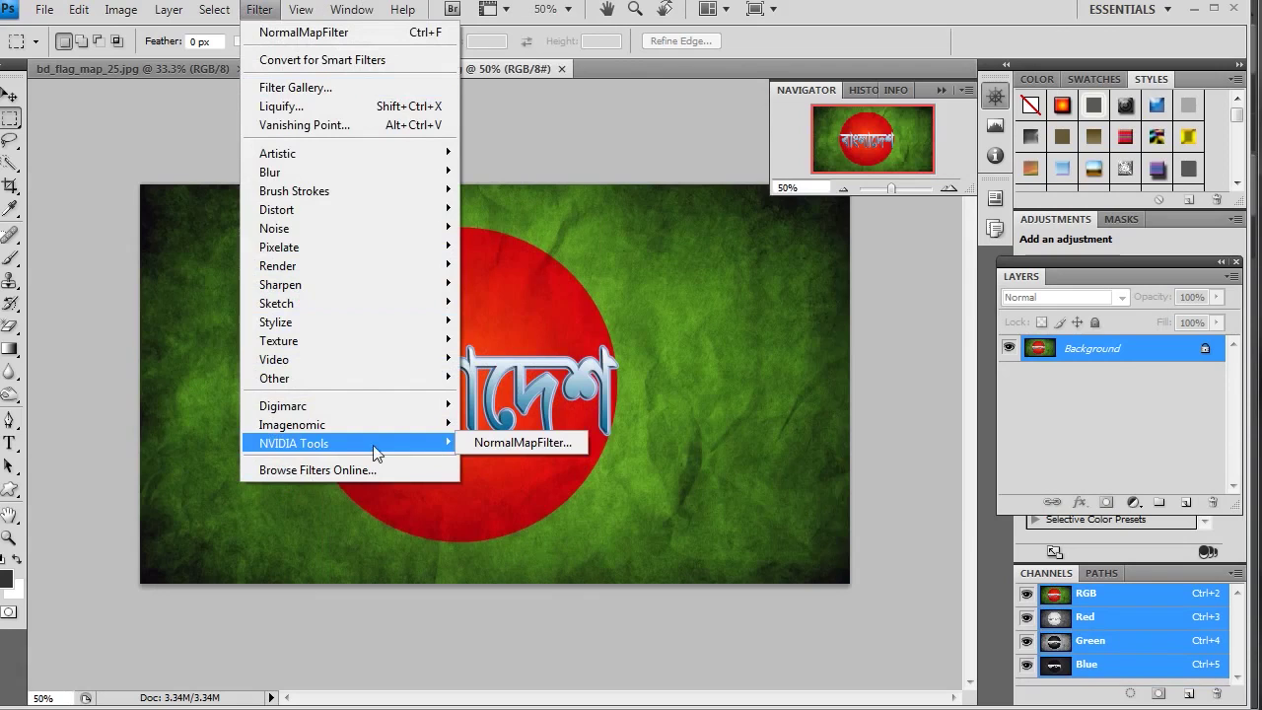
left_click(519, 444)
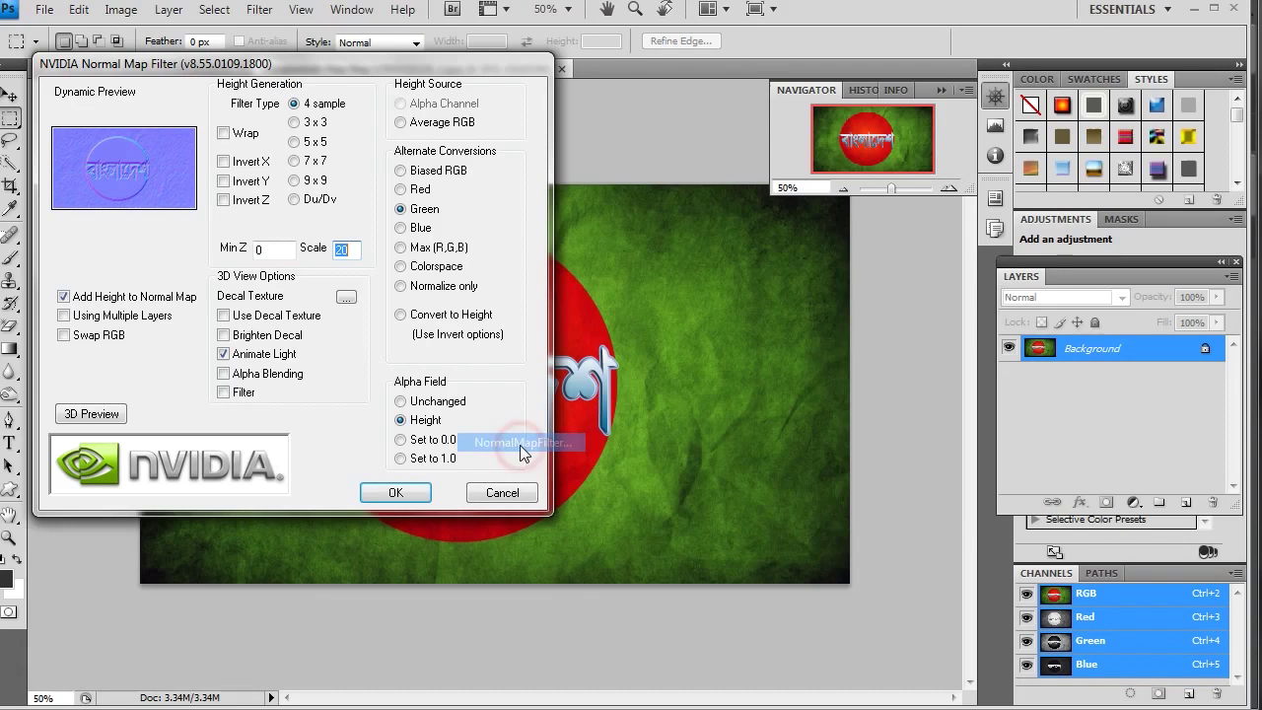
left_click_drag(191, 74, 732, 149)
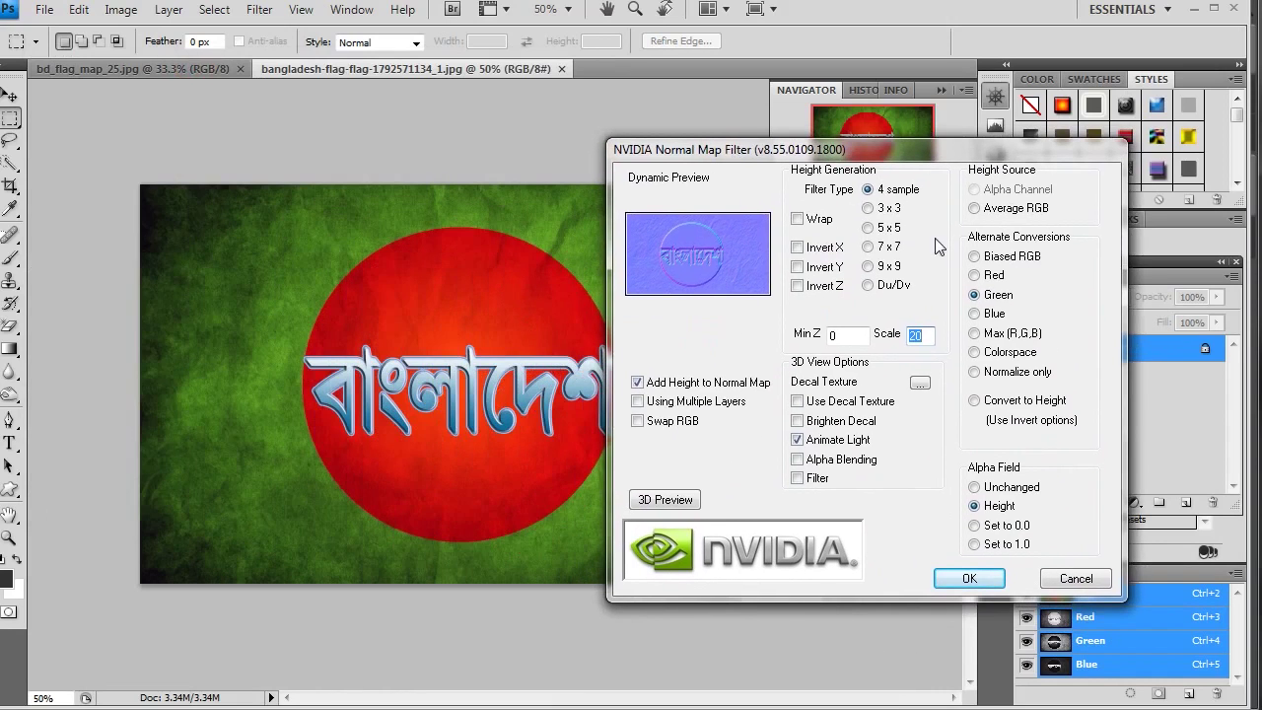
left_click(975, 208)
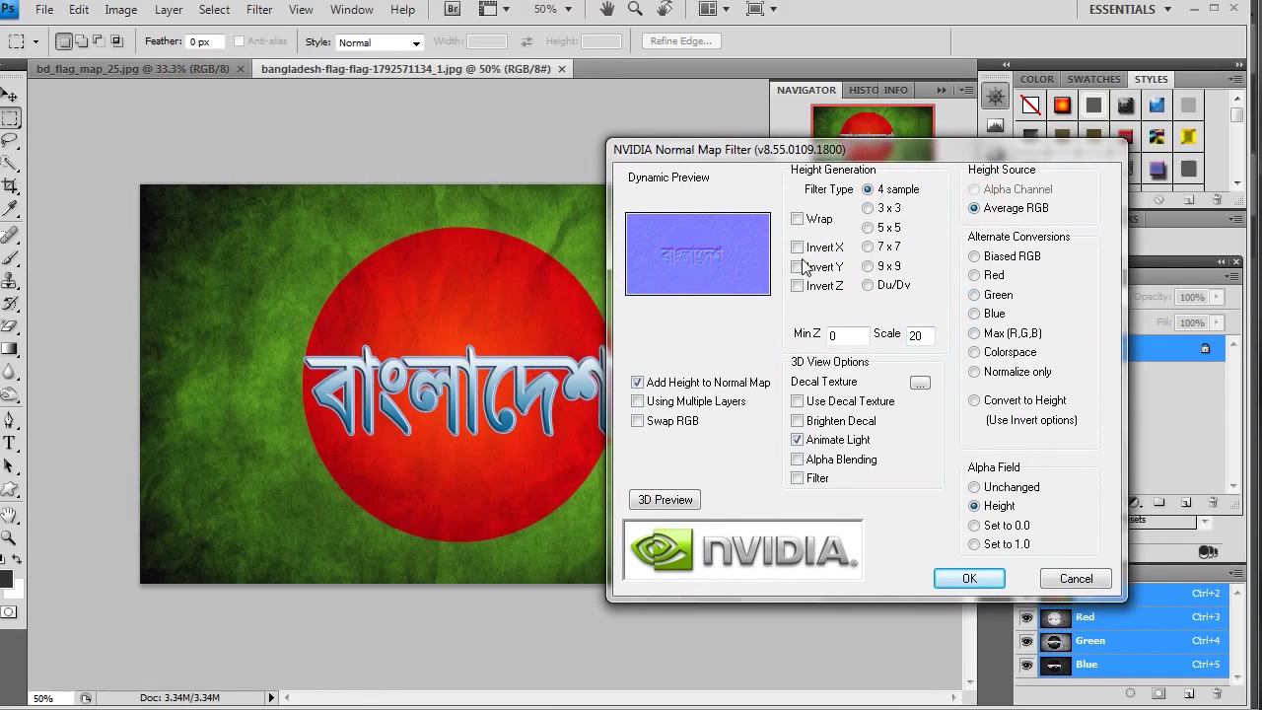
left_click(975, 296)
mouse_move(722, 175)
left_mouse_down()
mouse_move(697, 179)
mouse_move(872, 155)
left_mouse_up()
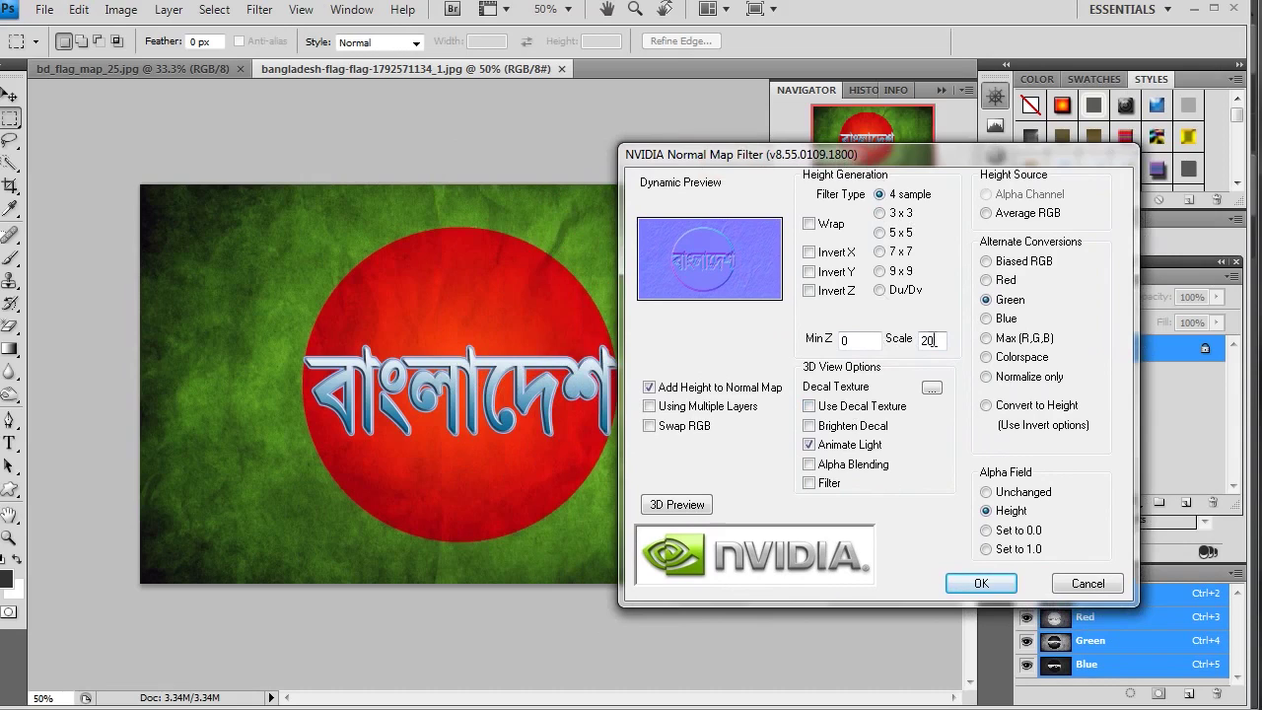
double_click(934, 340)
left_click(961, 582)
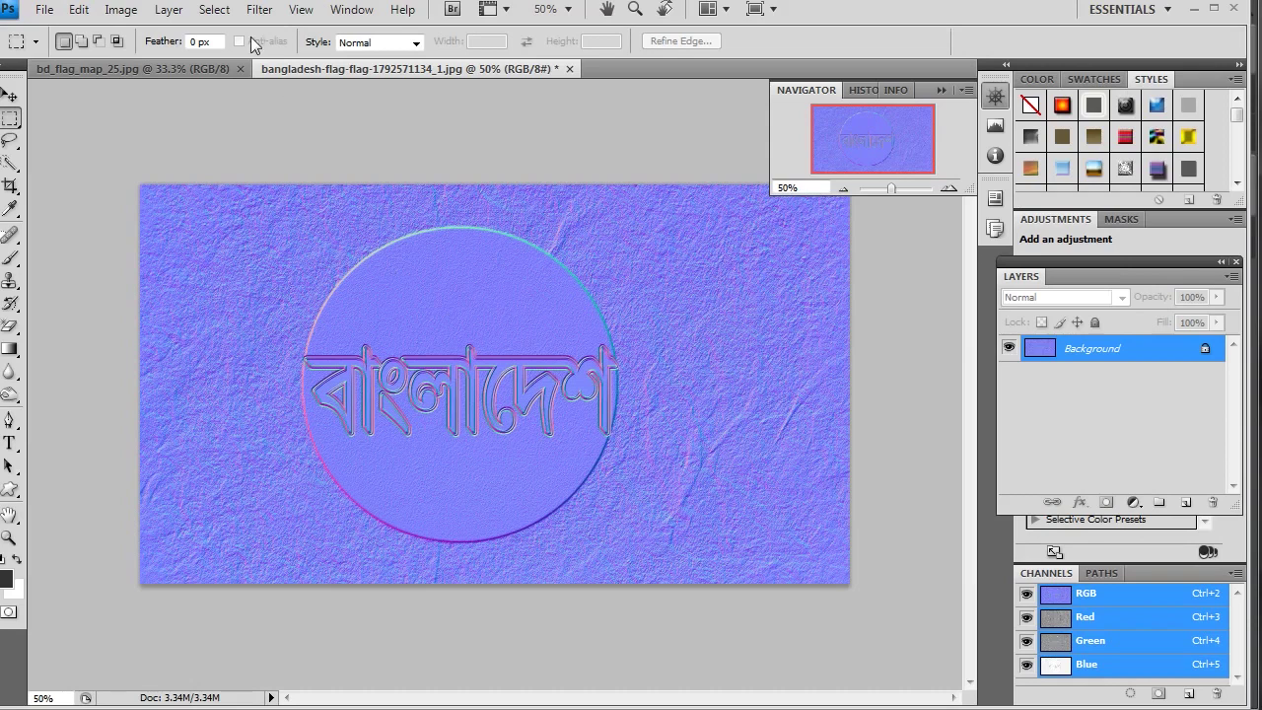
Step: Open bd_flag_map_1 as its own Photoshop document
left_click(44, 10)
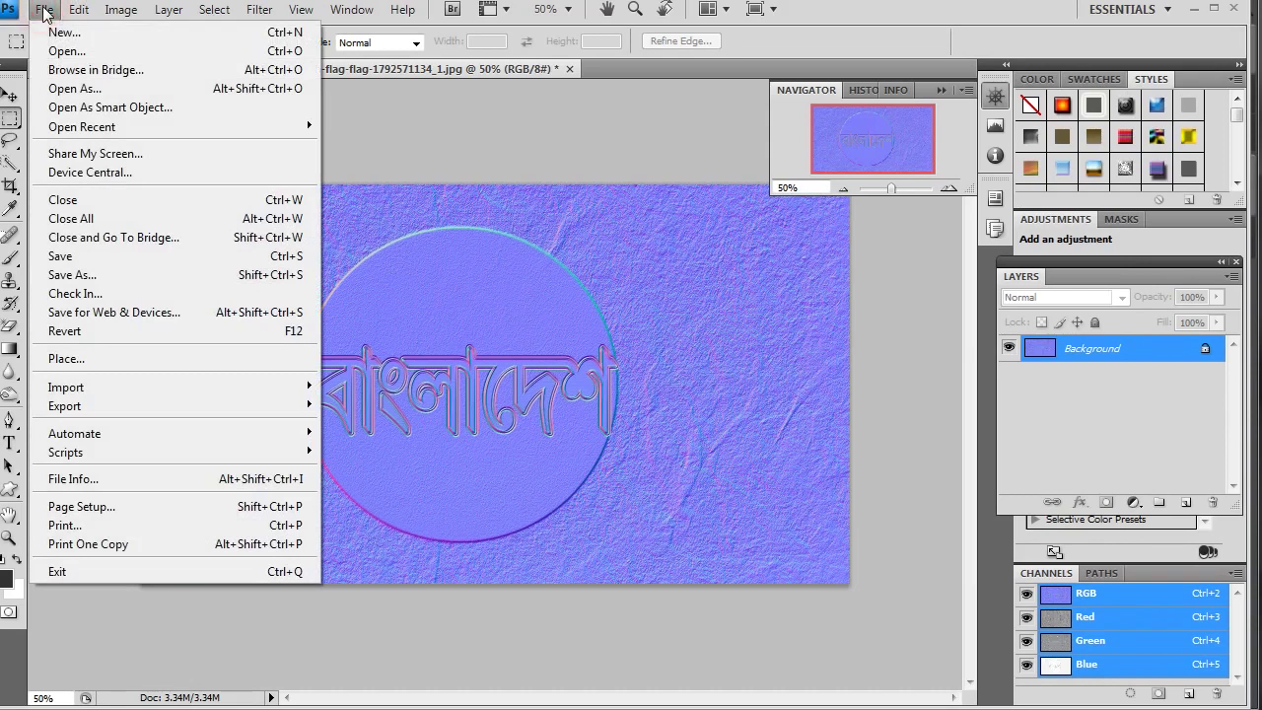
left_click(67, 50)
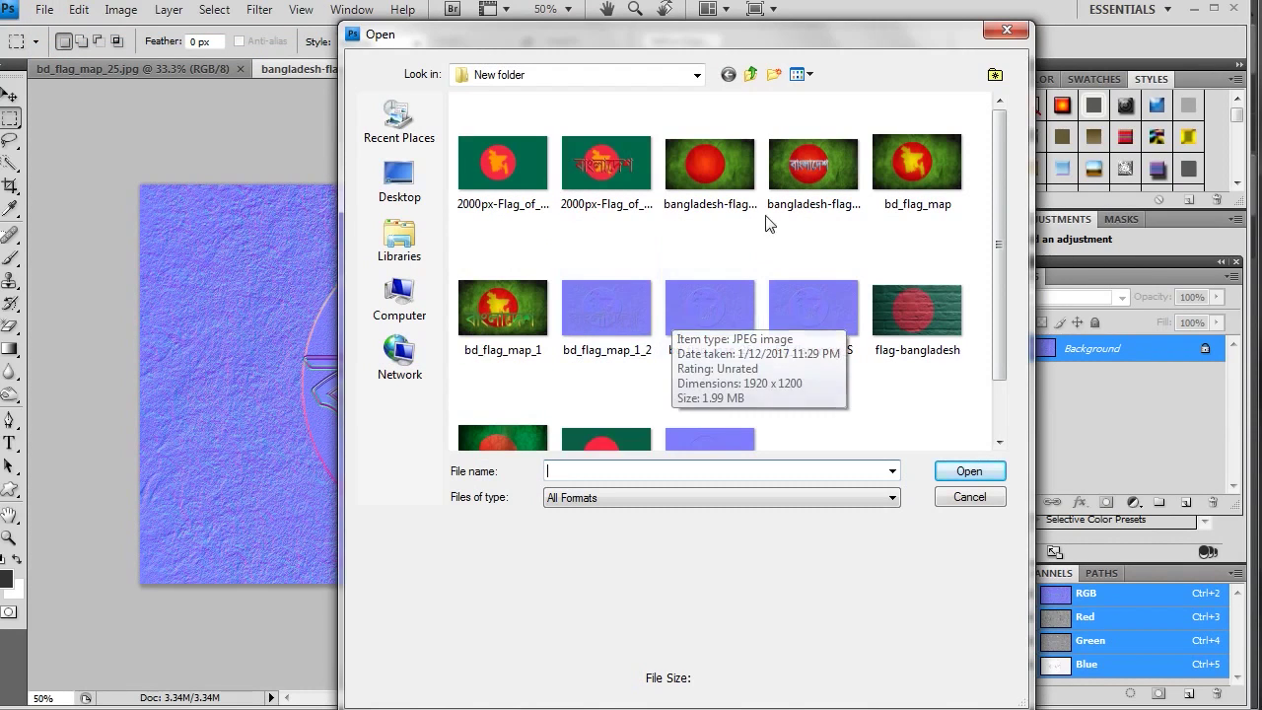
left_click(505, 307)
left_click(597, 167)
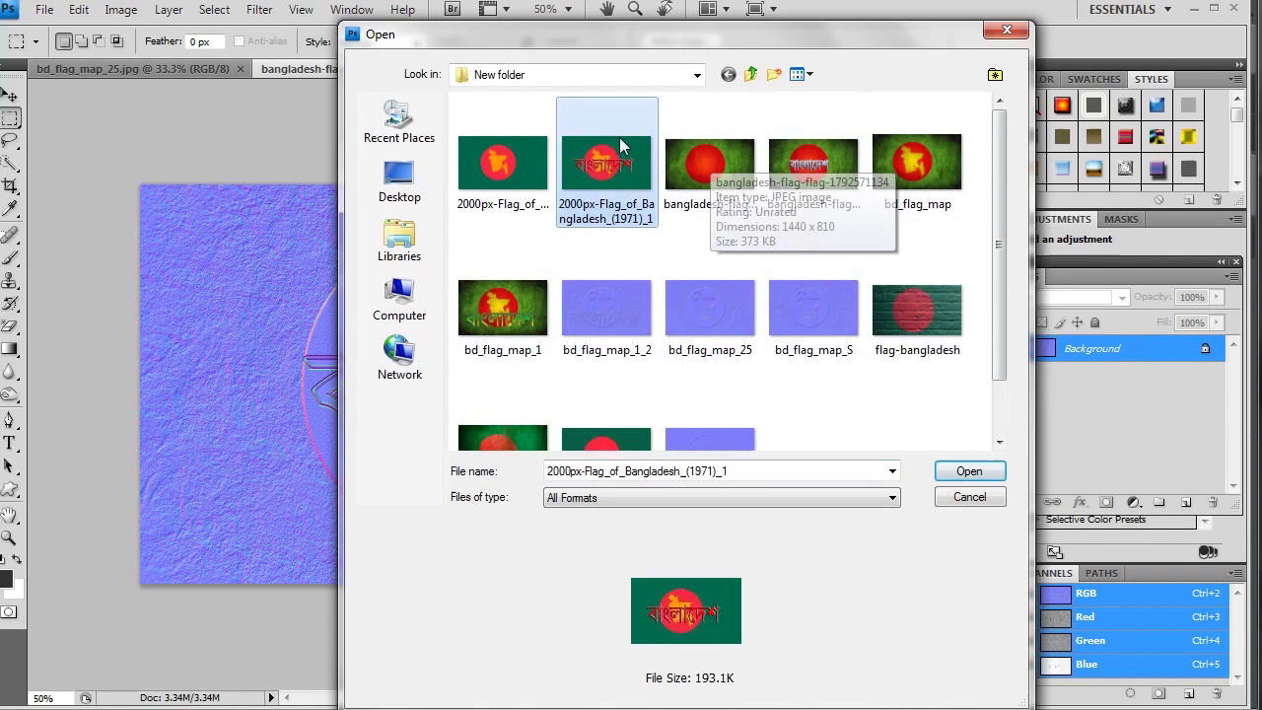
left_click(505, 313)
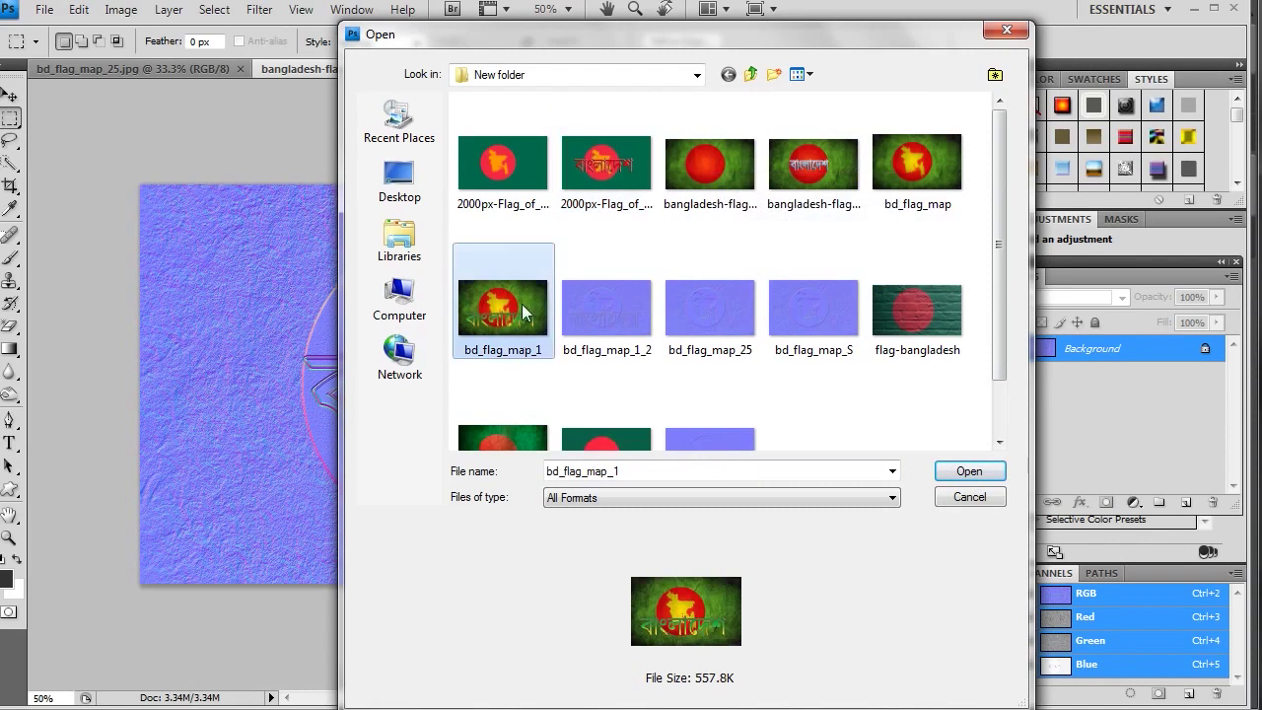
left_click(956, 471)
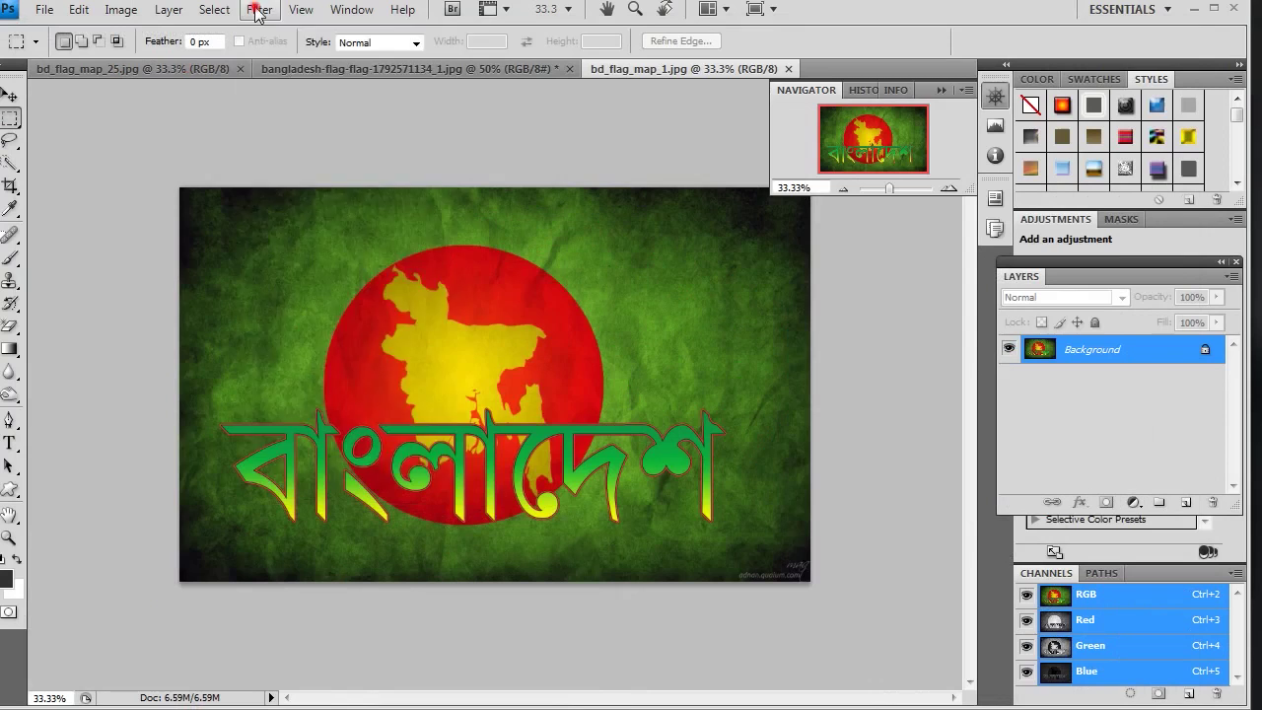
Step: Apply the NVIDIA NormalMapFilter to bd_flag_map_1 with Scale 40
left_click(257, 10)
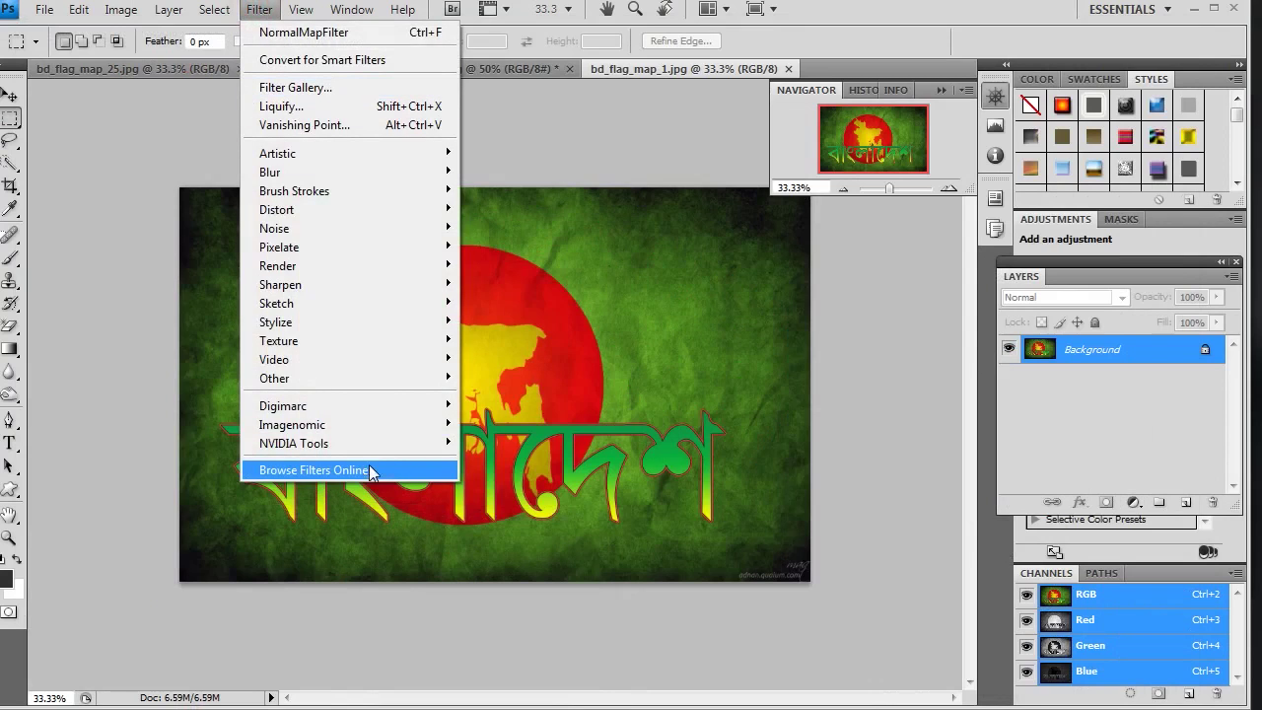
mouse_move(294, 442)
left_click(552, 442)
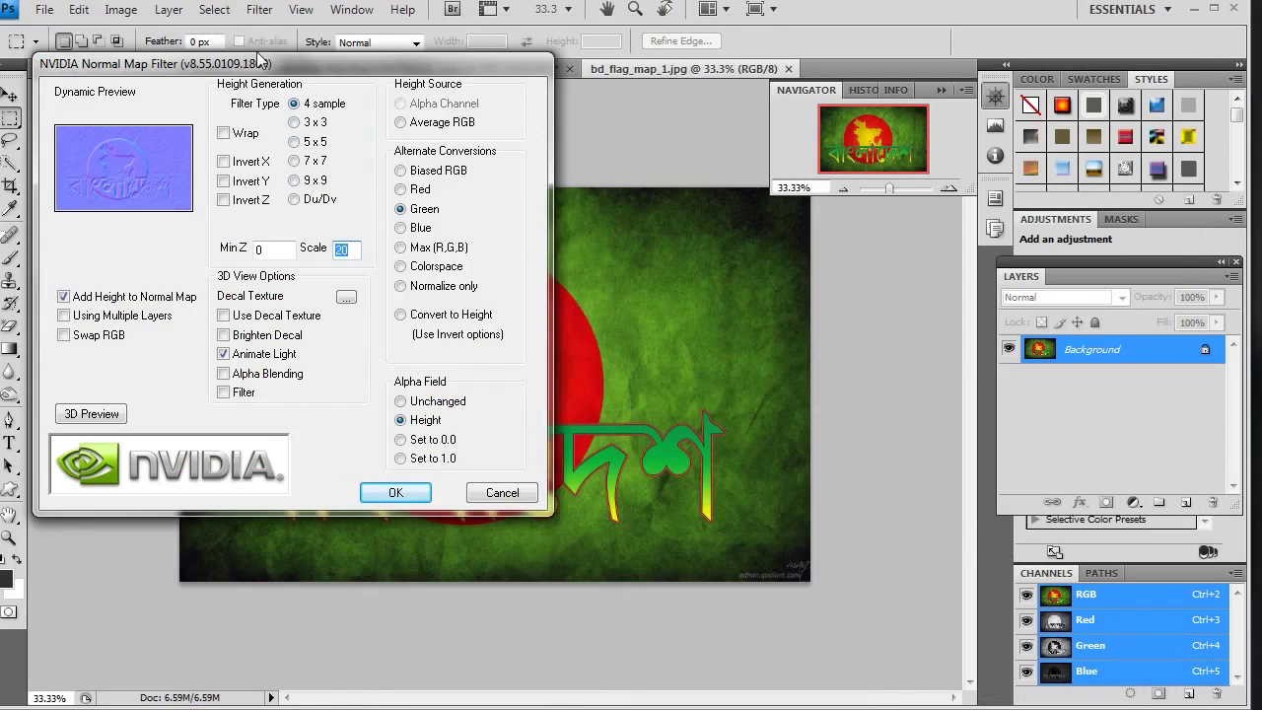
left_click_drag(258, 63, 789, 224)
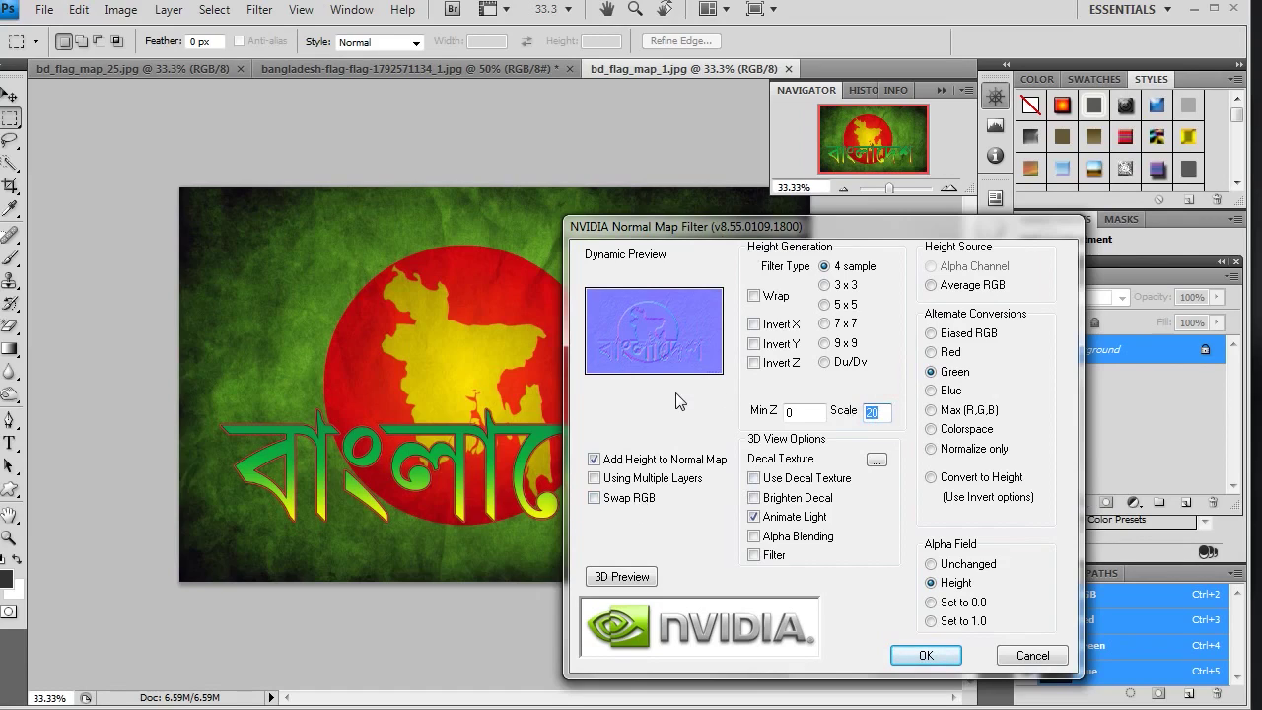
type("40")
left_click(919, 658)
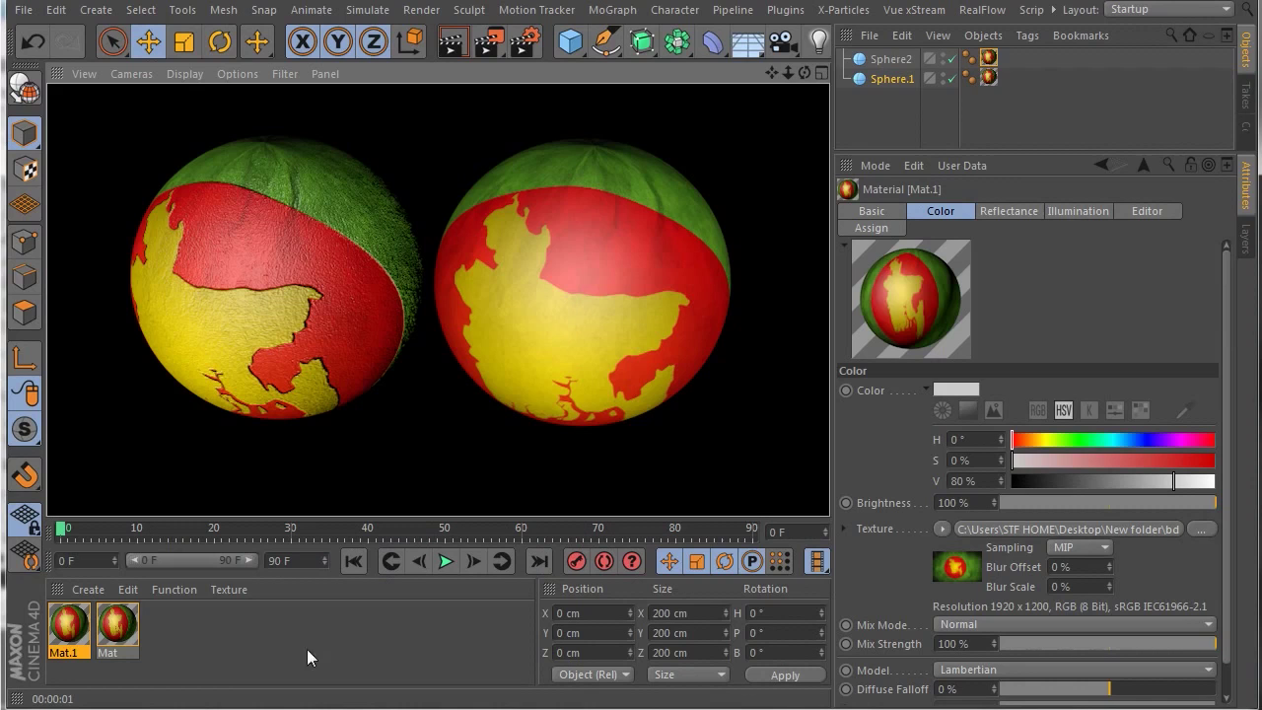
Step: Exit the render and orbit the editor view lower onto the two flag spheres
left_click(518, 146)
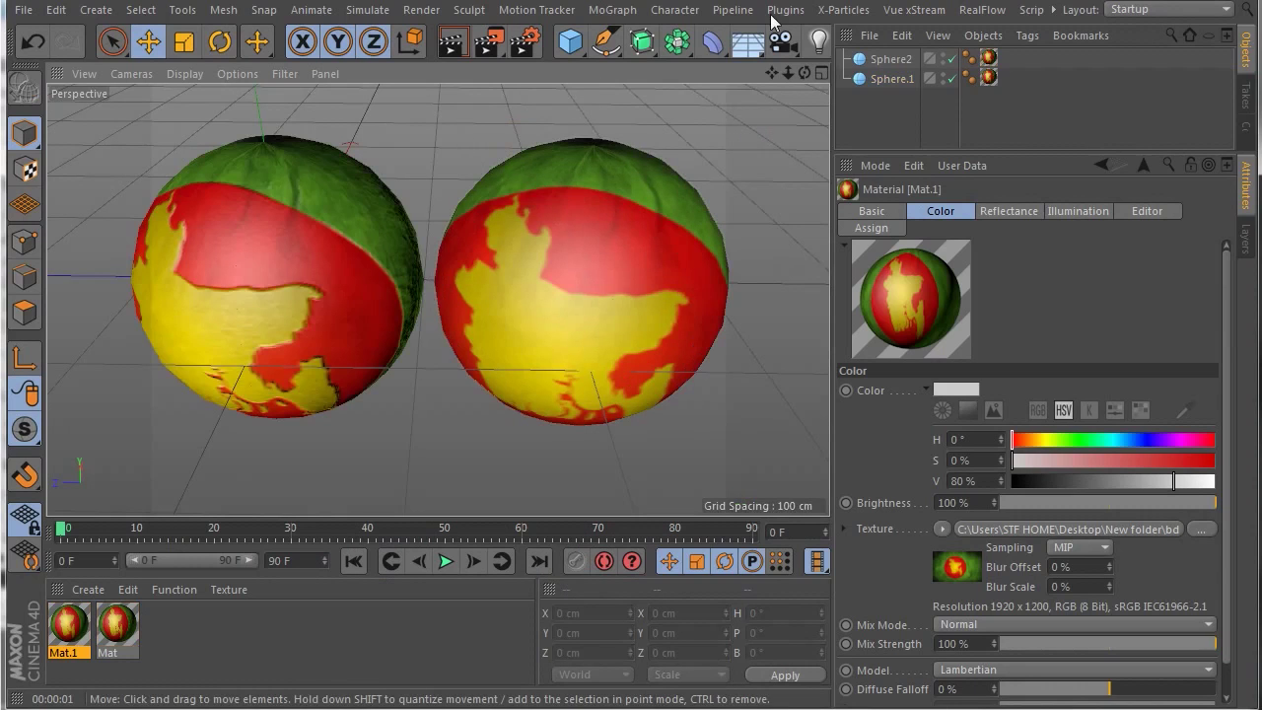
left_click_drag(804, 73, 804, 109)
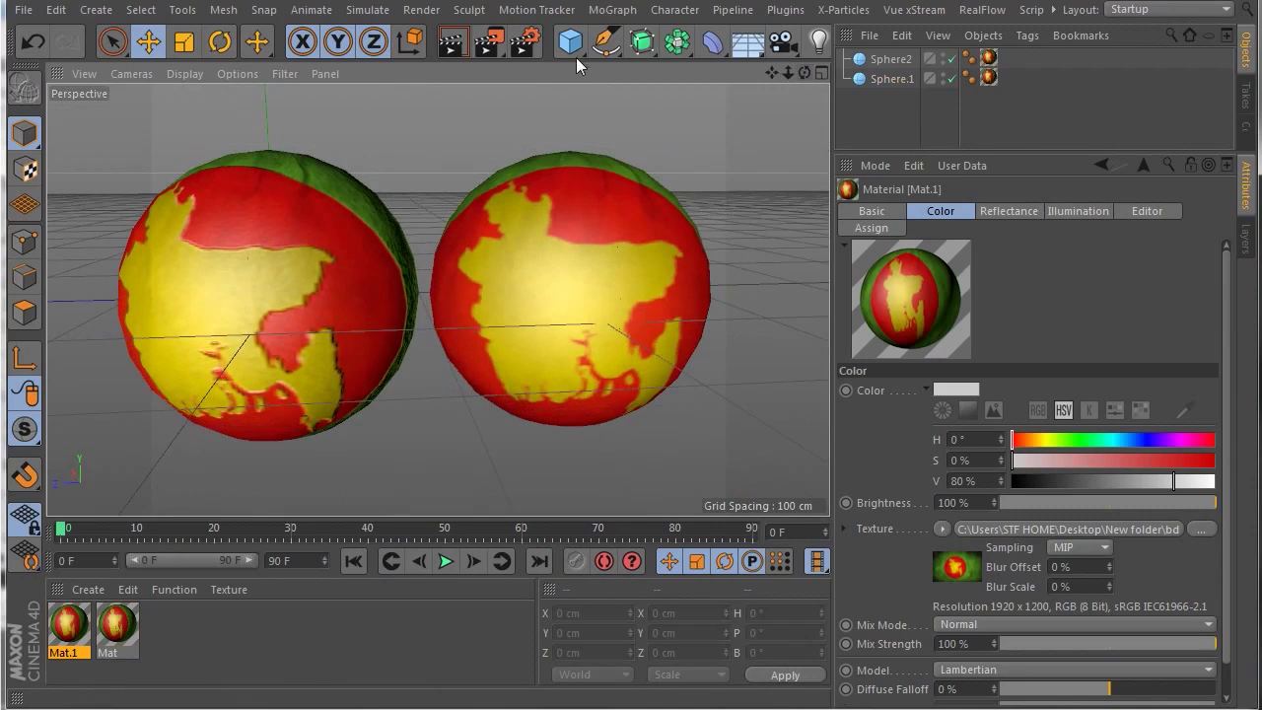
Step: Add a Plane object, hide Sphere.1, and inspect the Mat.1 material
left_click(570, 44)
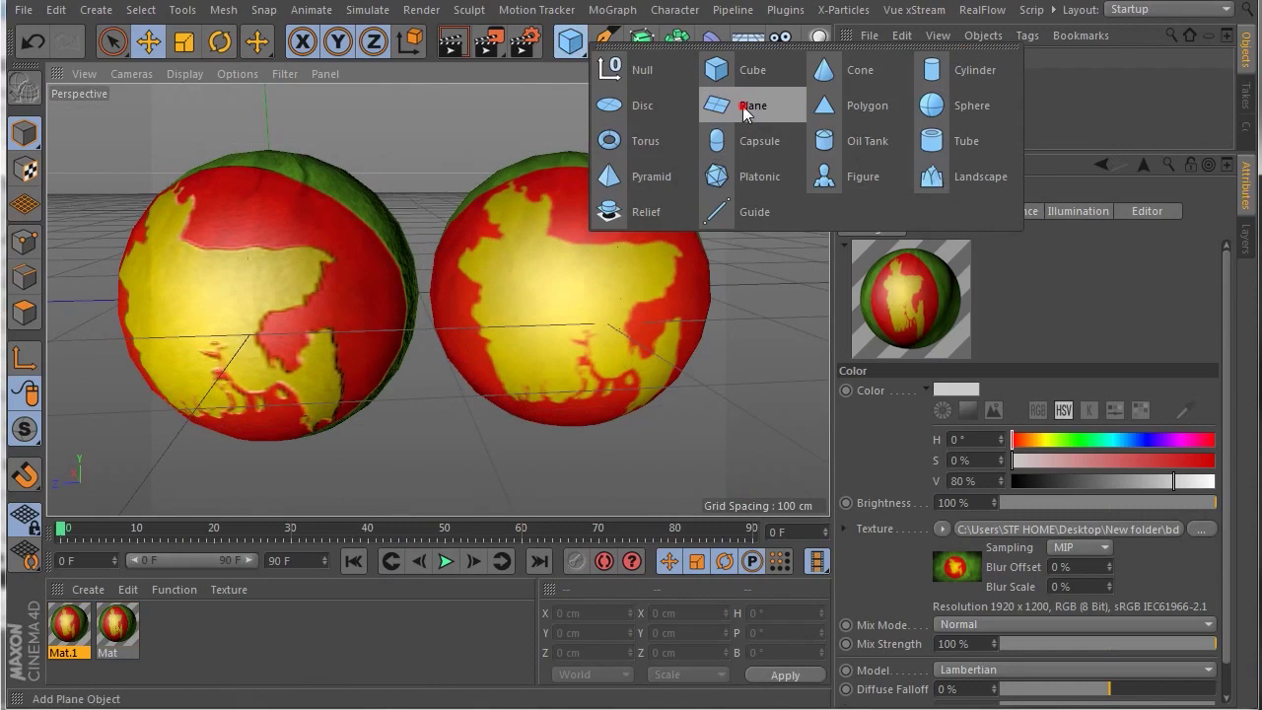
left_click(743, 105)
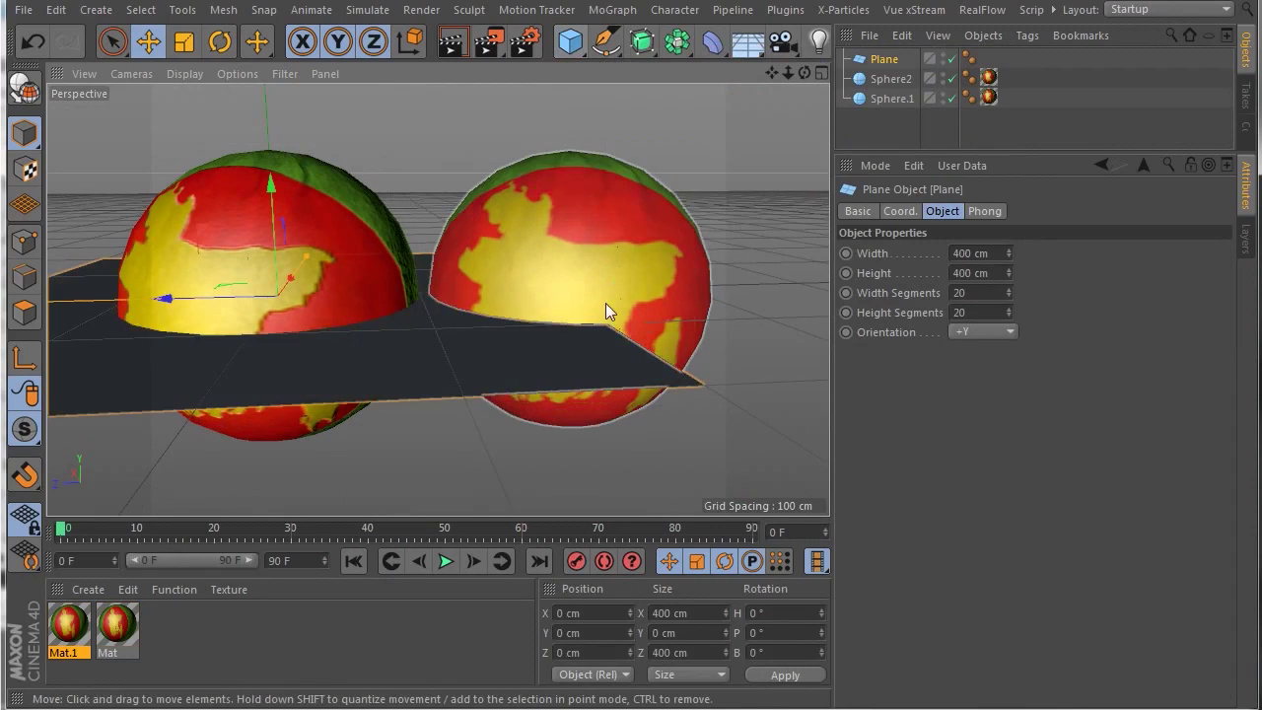
left_click(951, 97)
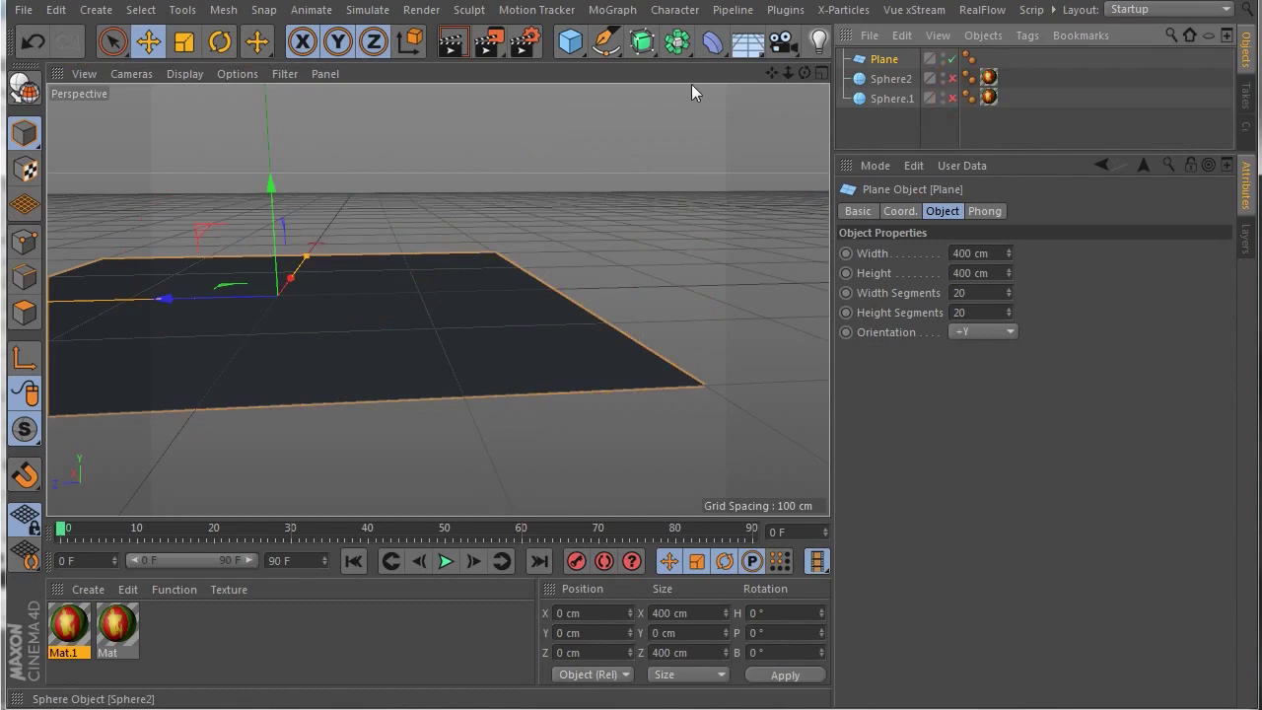
scroll(581, 188, "down", 2)
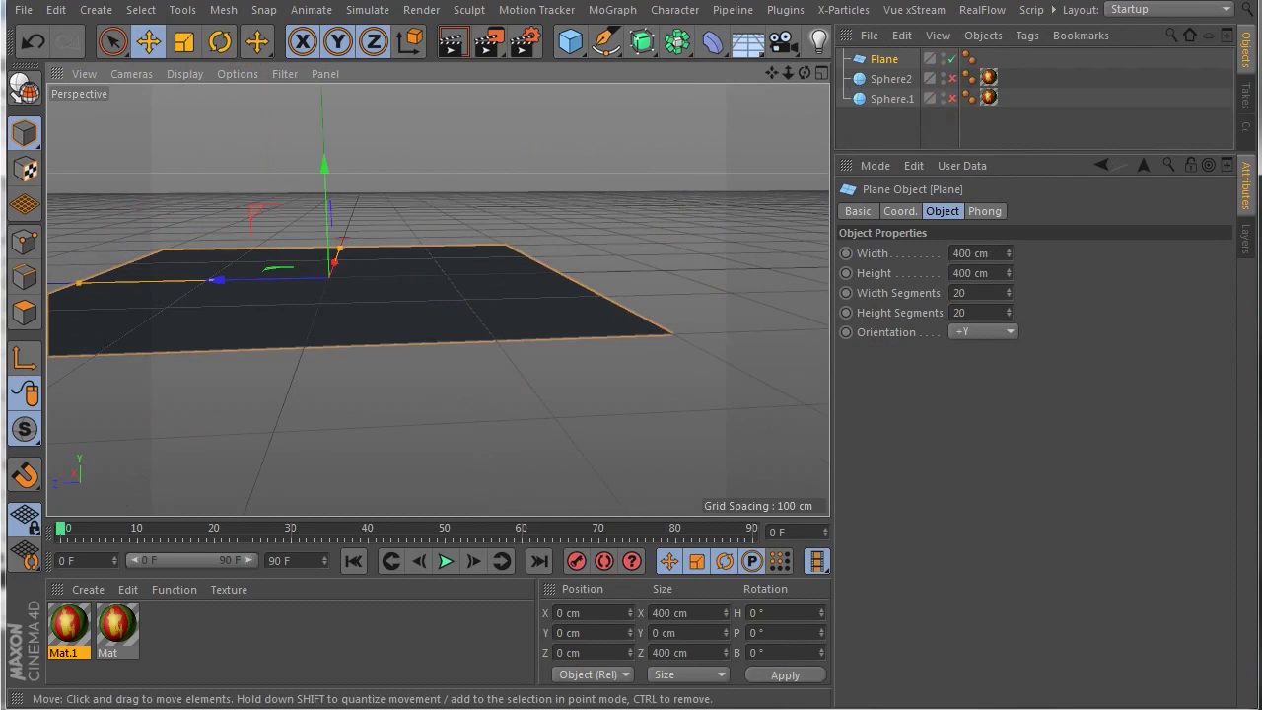
left_click(67, 633)
double_click(69, 634)
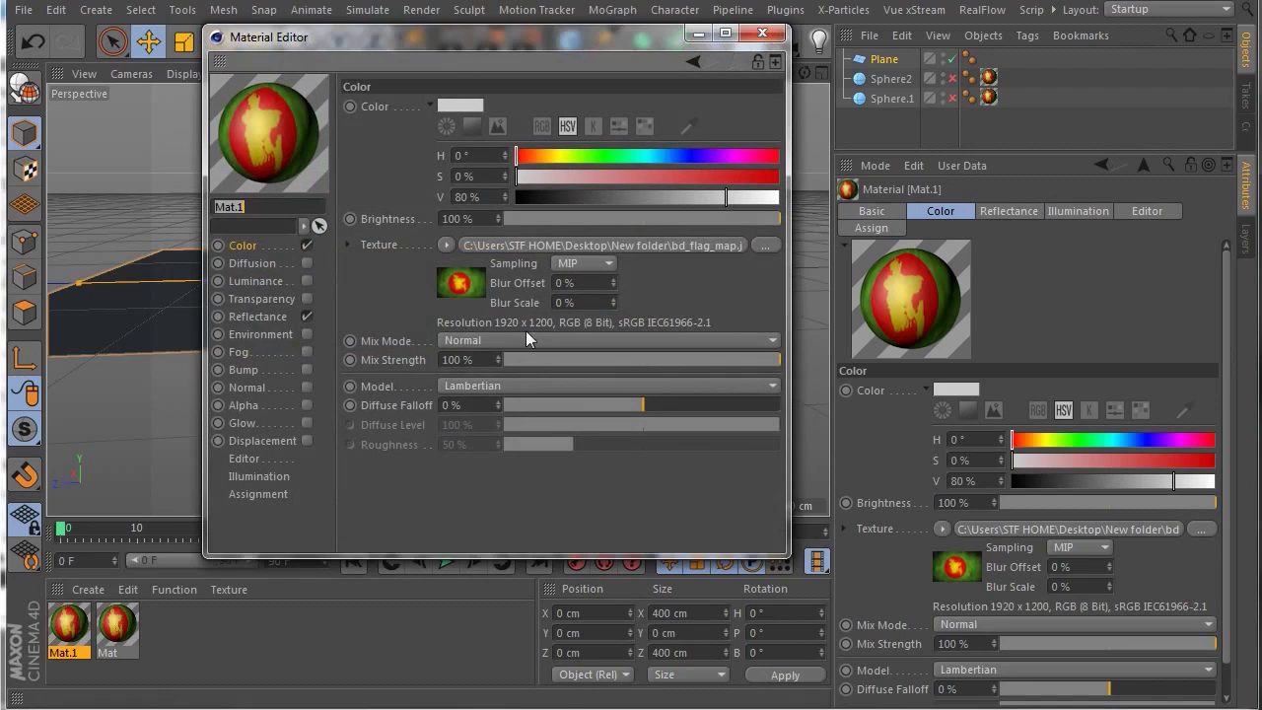
left_click(763, 35)
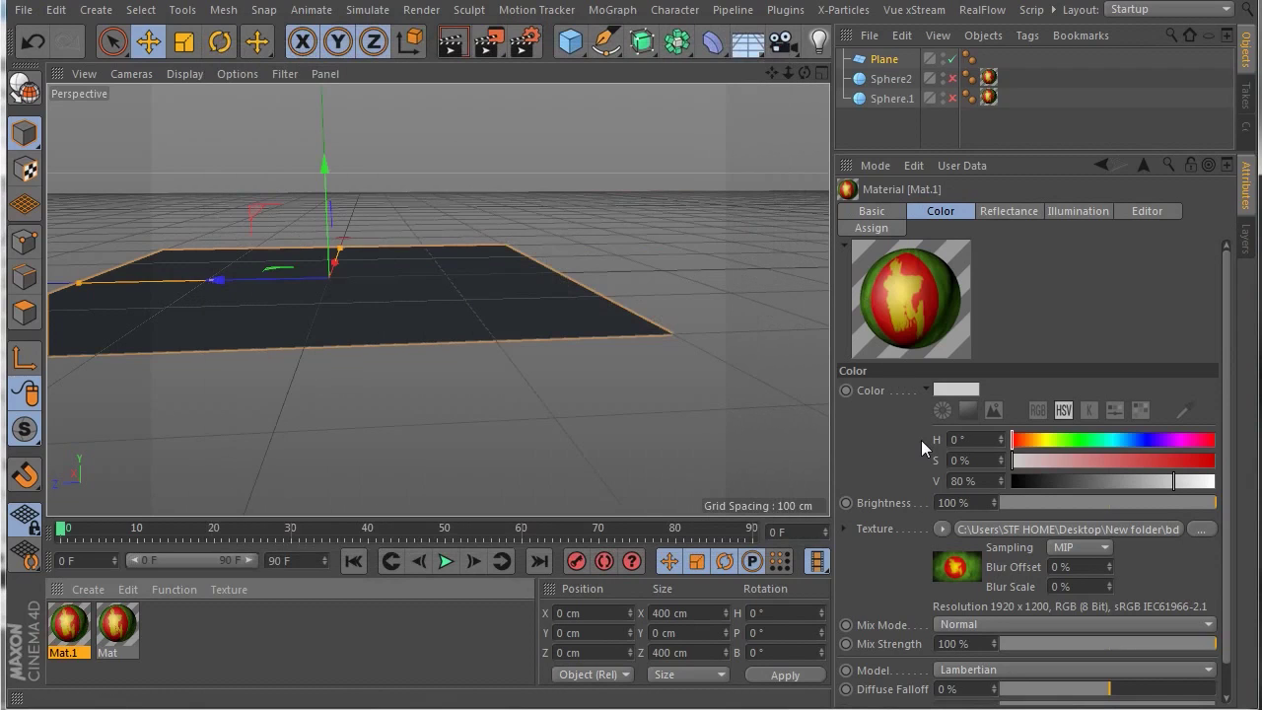
left_click(887, 78)
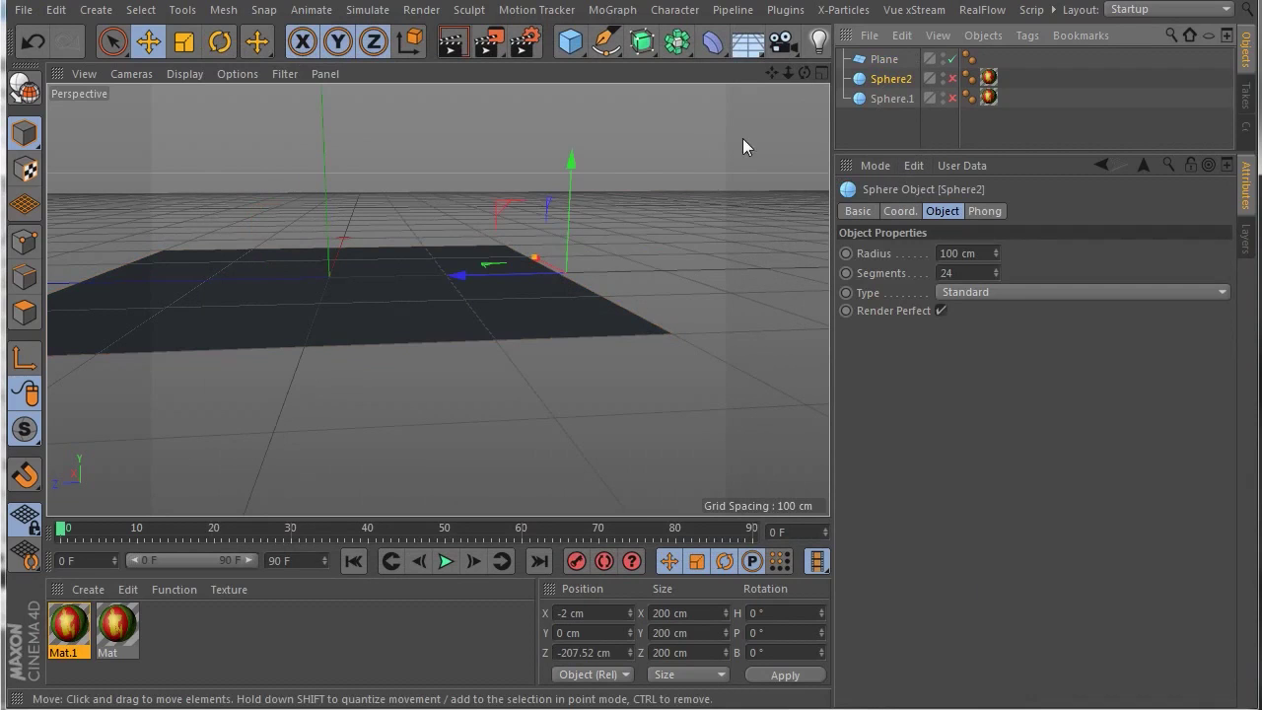
left_click_drag(792, 72, 821, 116)
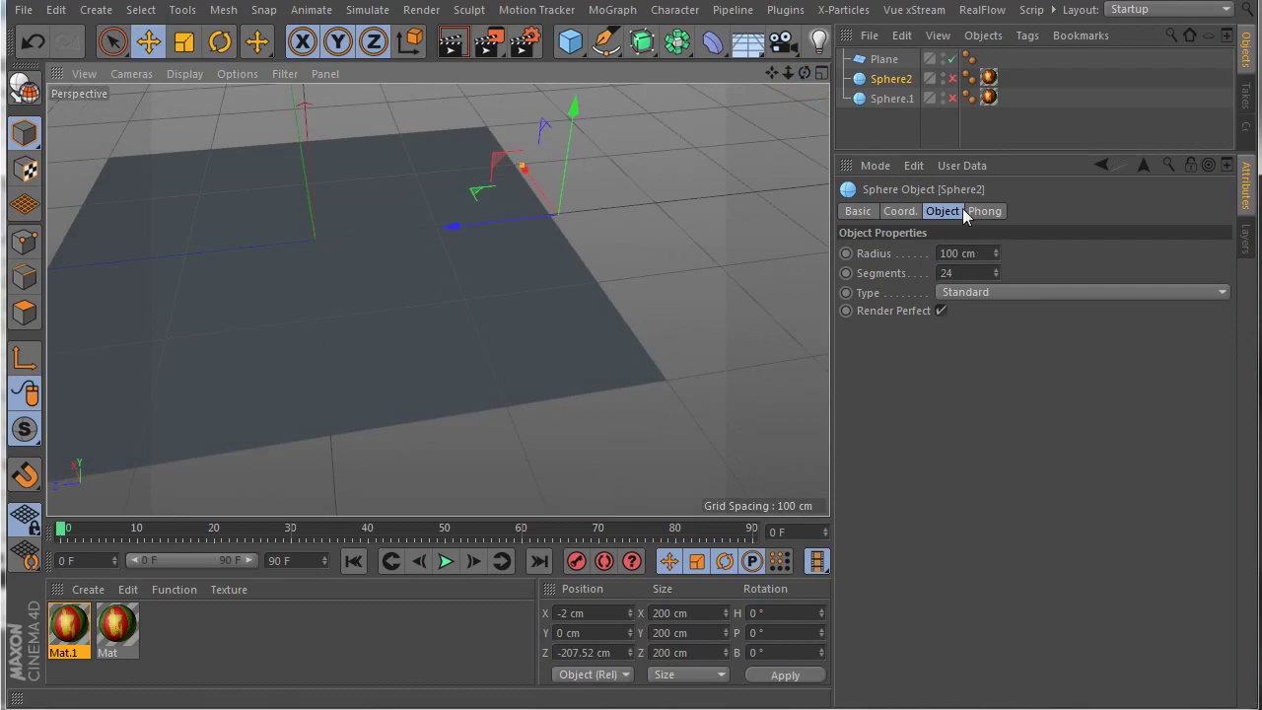
left_click(888, 99)
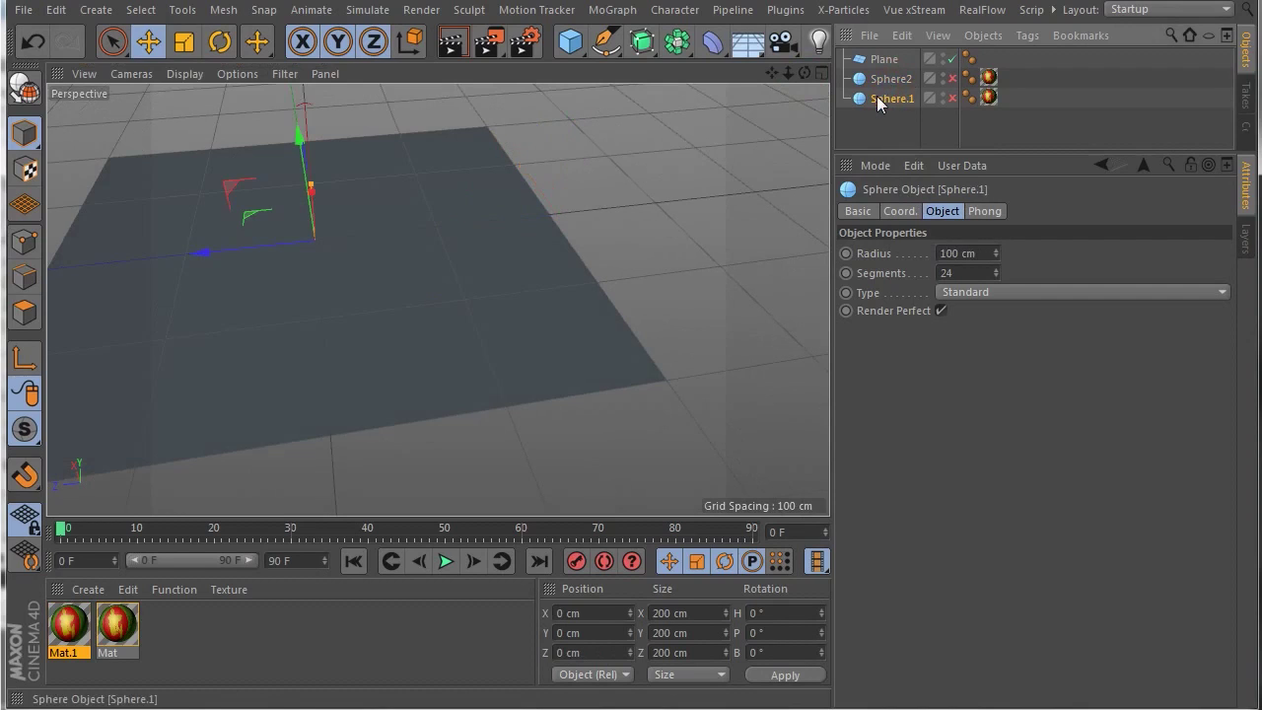
Step: Size the plane to 1920 cm wide by 1200 cm high
left_click(884, 59)
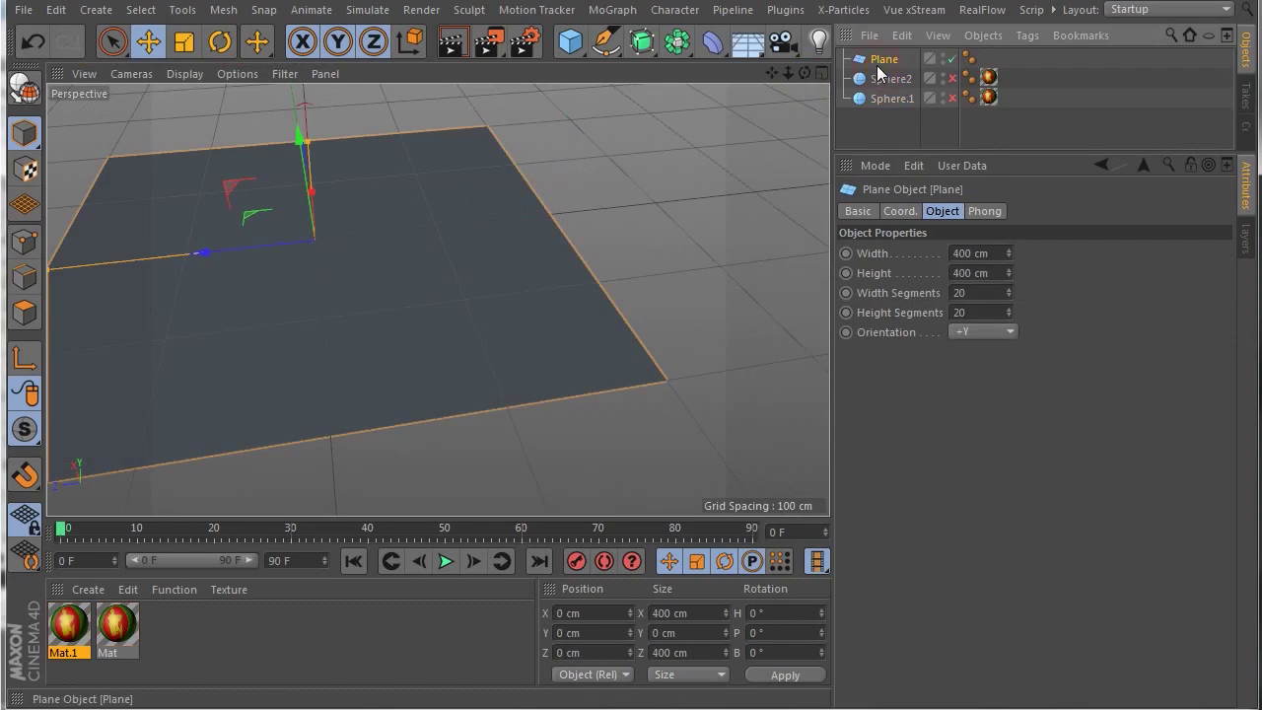
left_click(991, 254)
type("19")
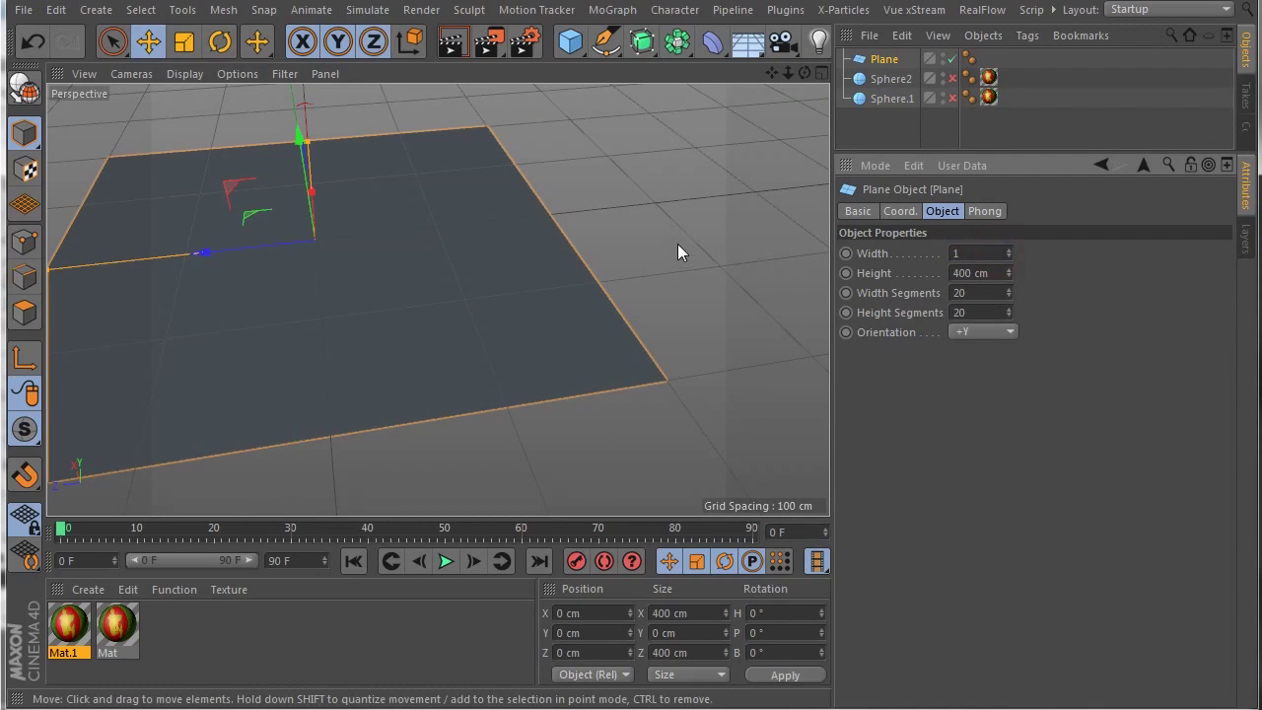
type("2")
type("0")
left_click(1008, 270)
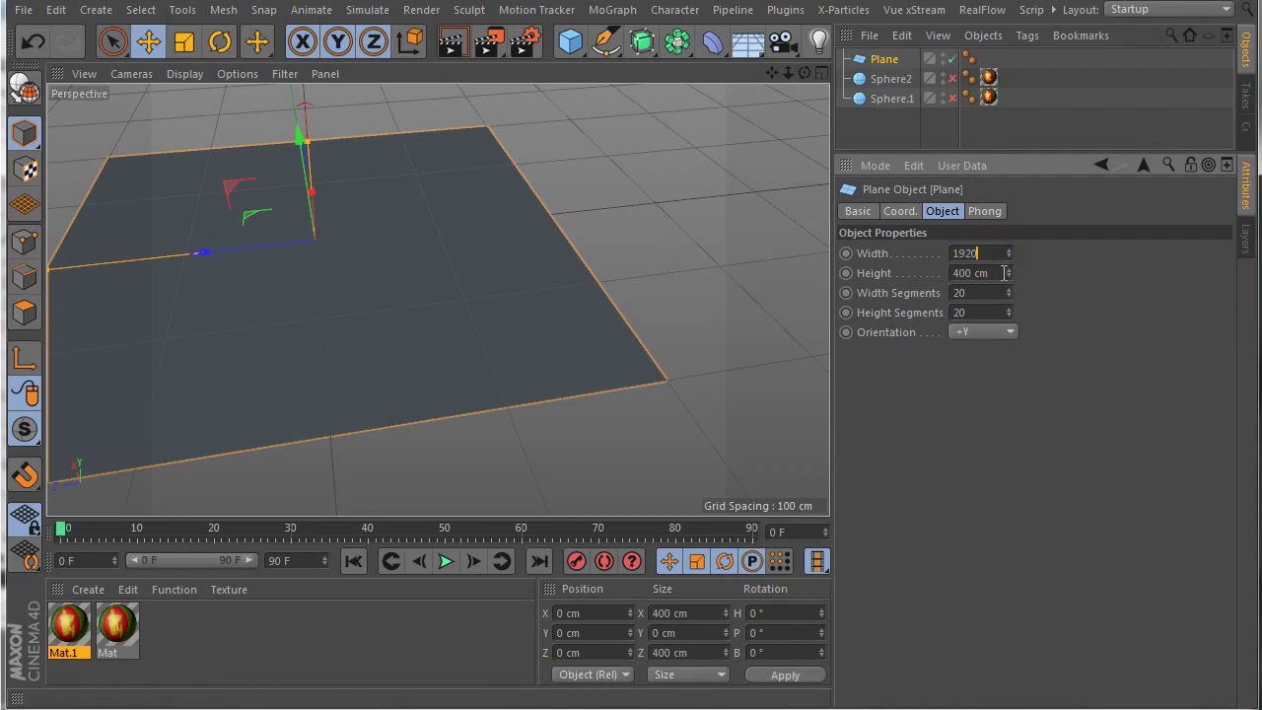
type("1200")
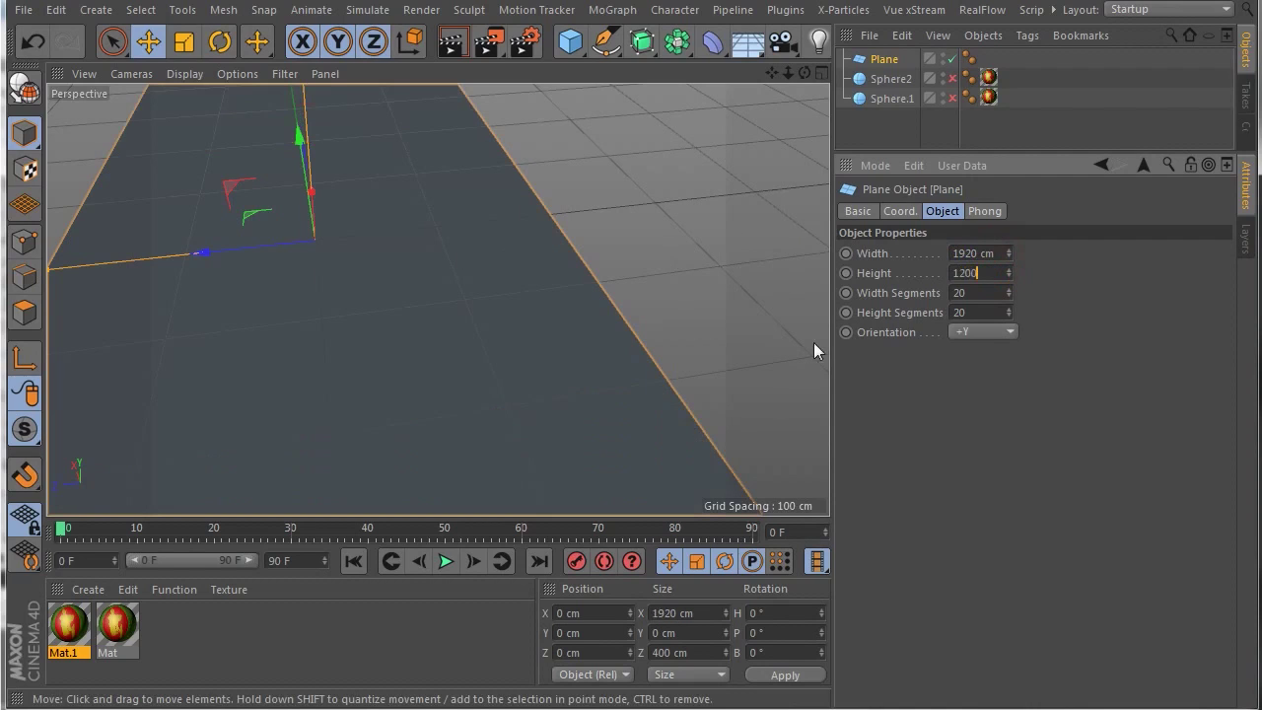
key("Return")
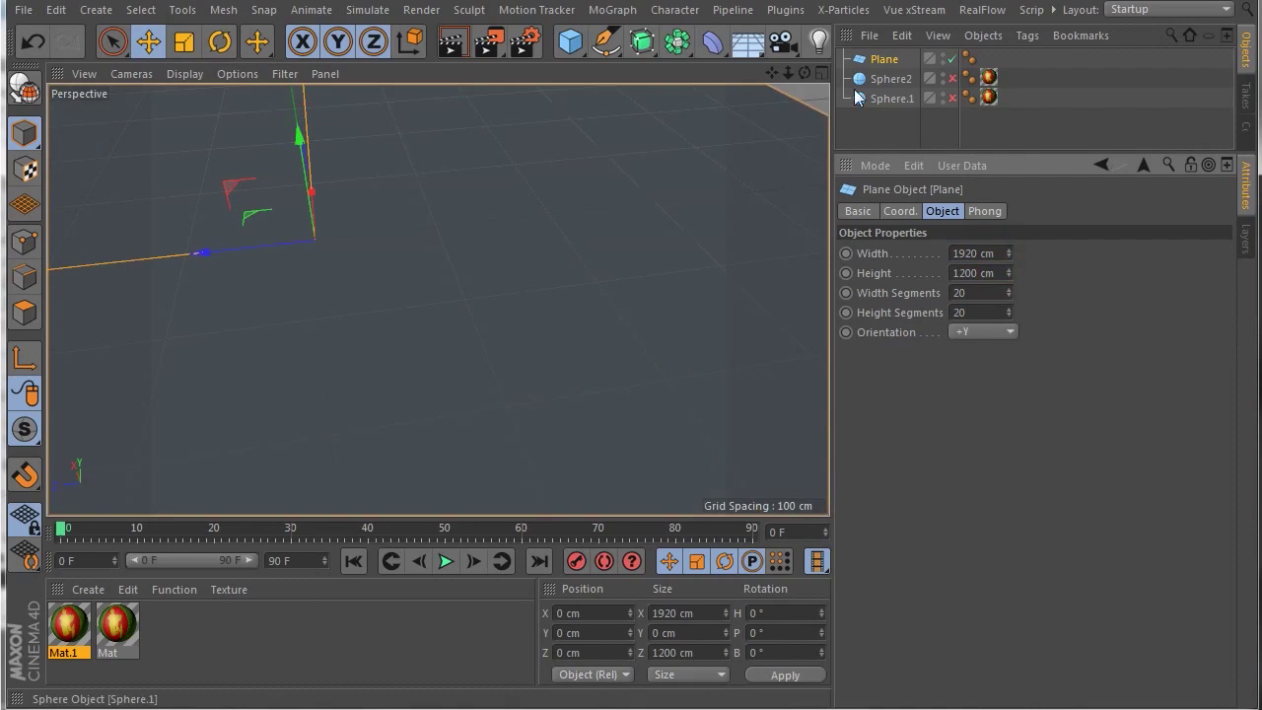
mouse_move(793, 71)
left_mouse_down()
mouse_move(827, 71)
mouse_move(690, 59)
mouse_move(684, 162)
left_mouse_up()
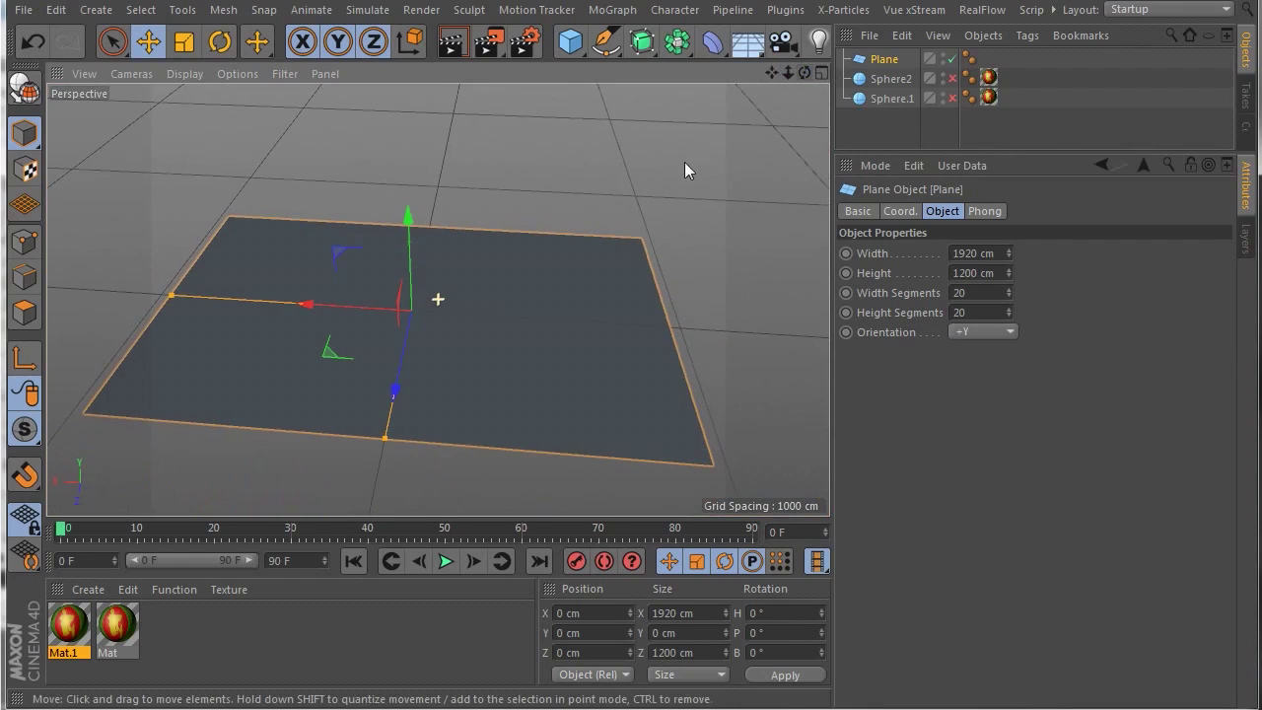
Step: Stand the plane upright facing +Z and apply the Mat.1 flag material to it
left_click(962, 335)
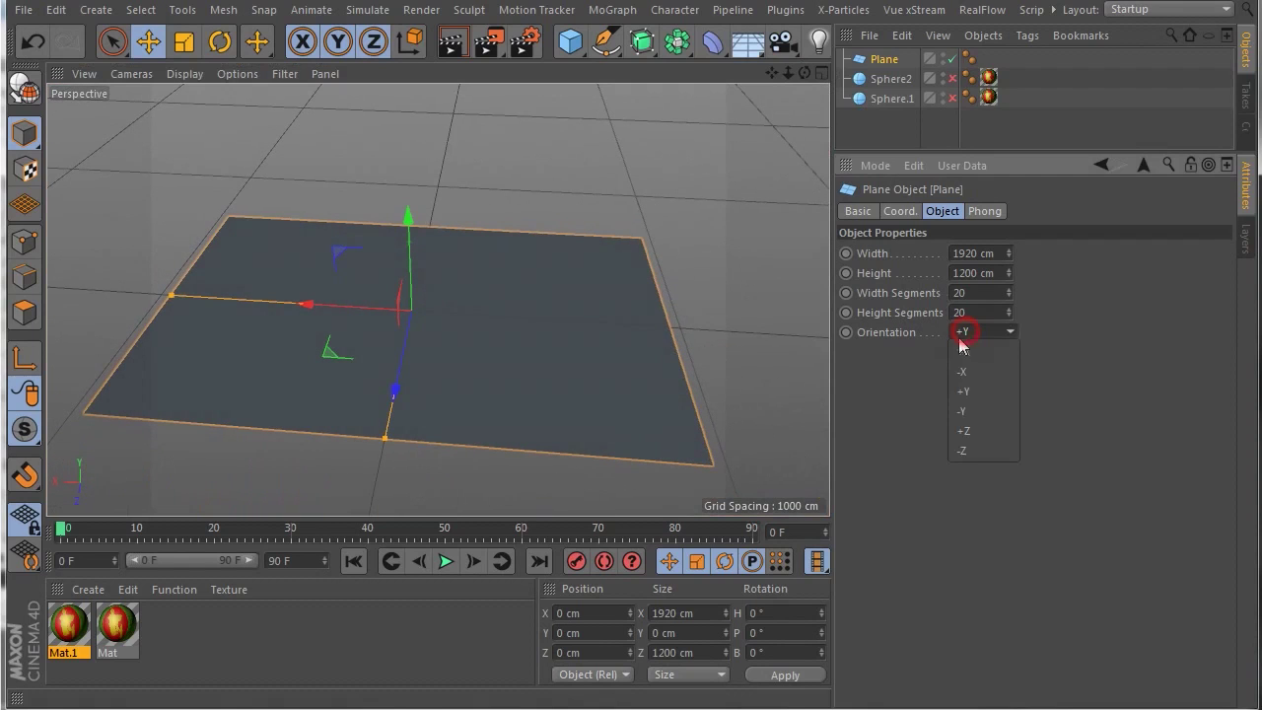
left_click(961, 431)
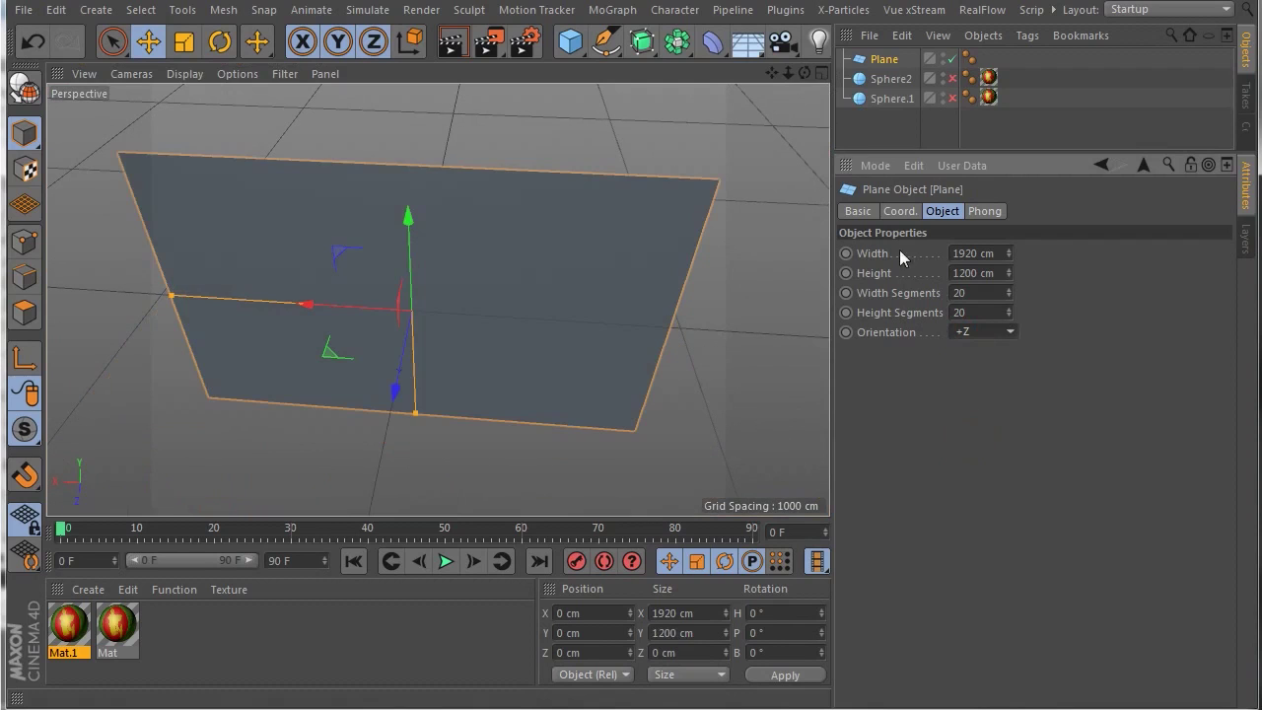
left_click_drag(804, 73, 804, 19)
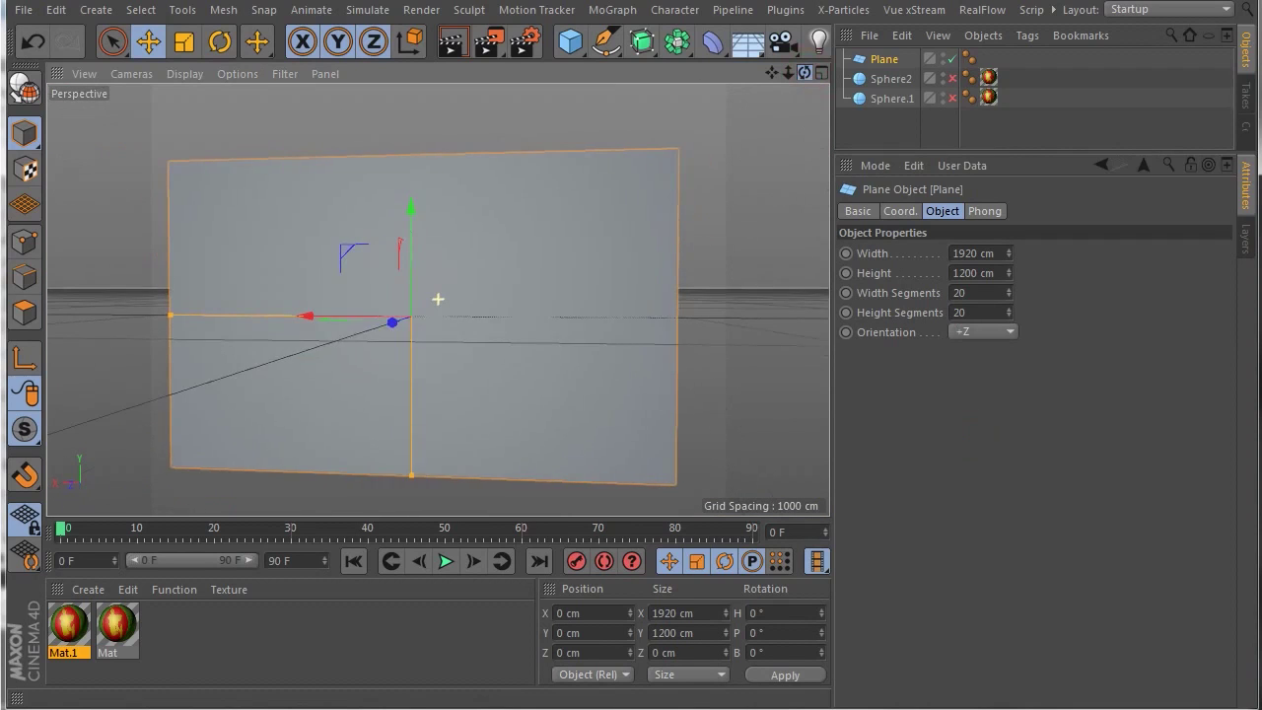
left_click_drag(804, 73, 807, 86)
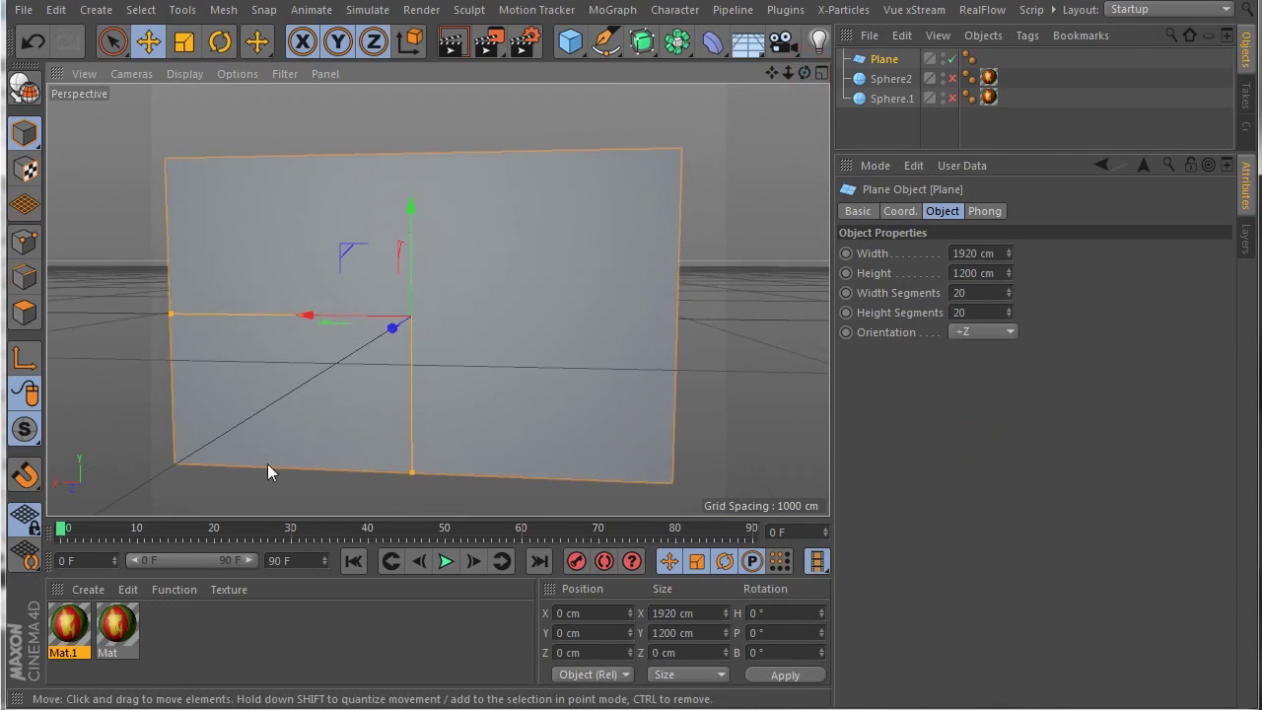
left_click_drag(74, 632, 884, 61)
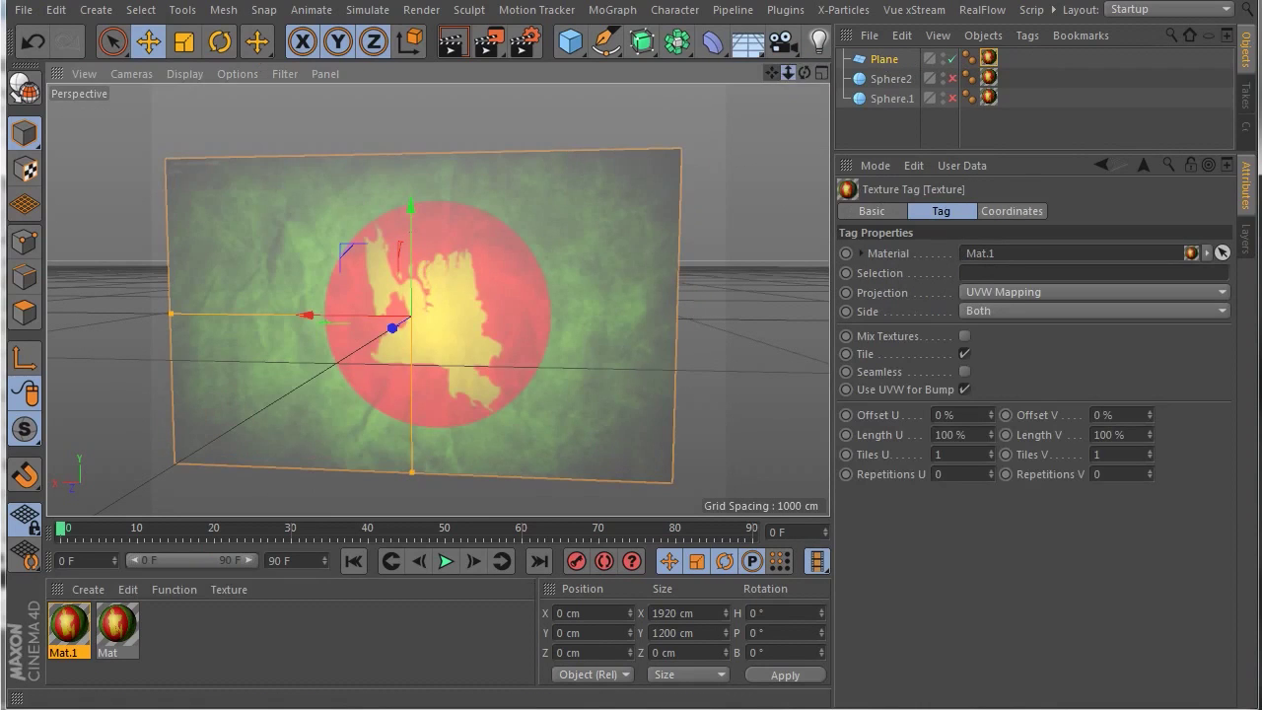
Step: Render the plane, switch its texture tag to the Mat material, and render again
left_click_drag(776, 72, 685, 116)
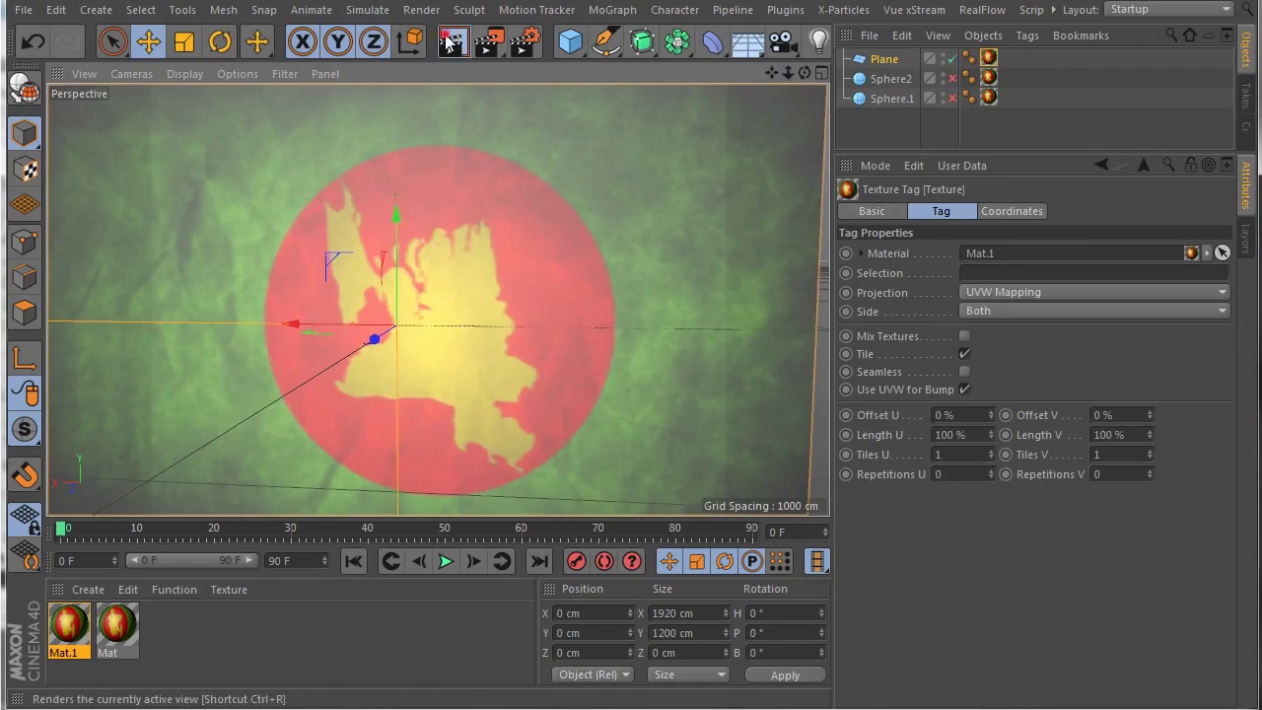
left_click(448, 42)
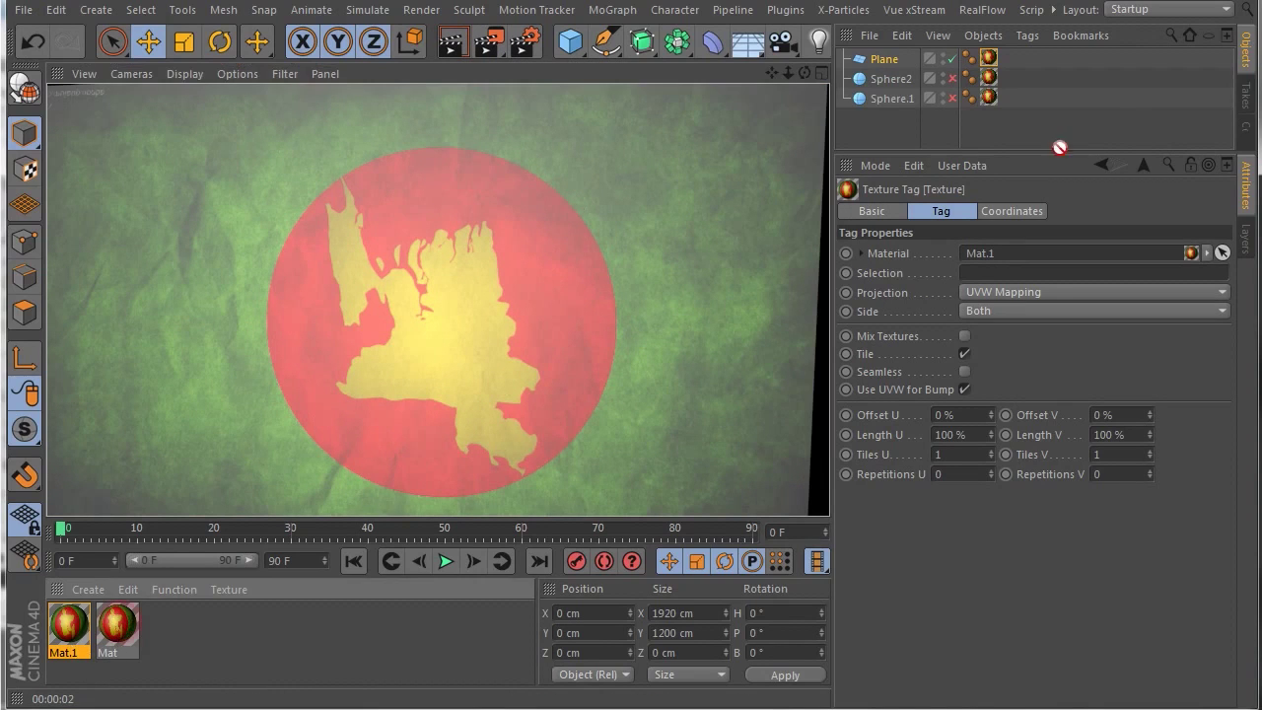
left_click_drag(116, 639, 988, 56)
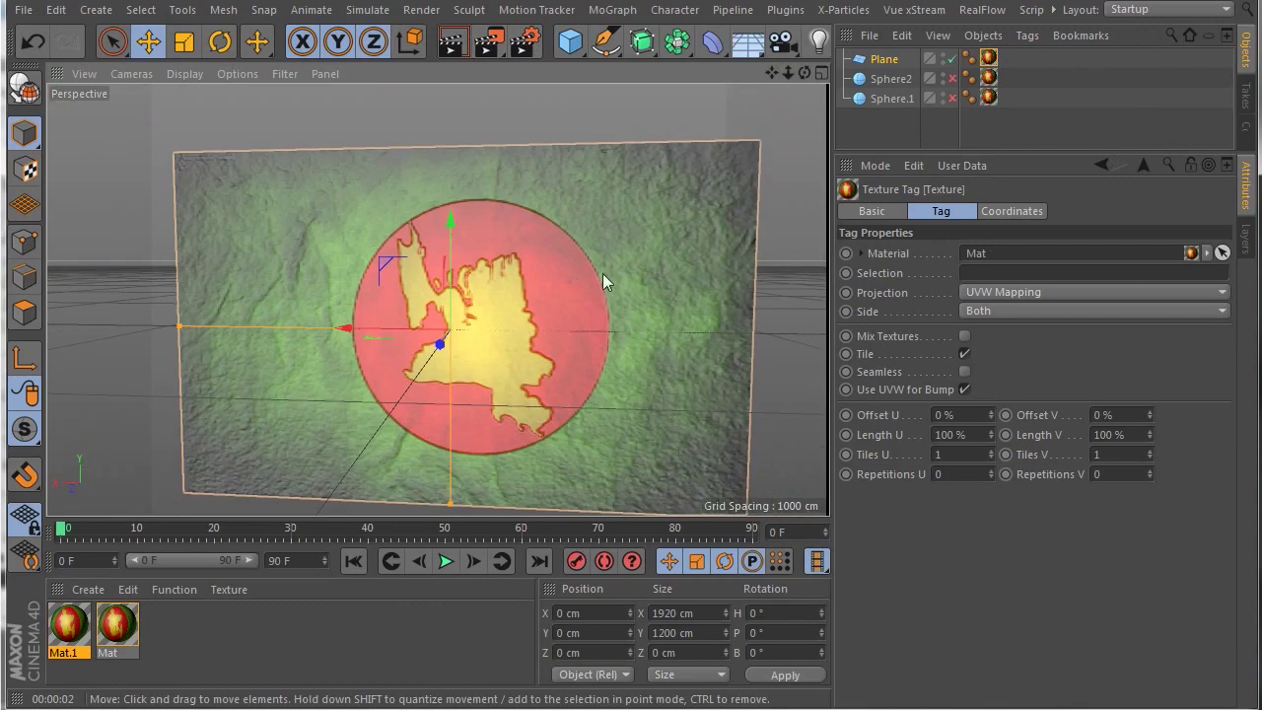
left_click(451, 44)
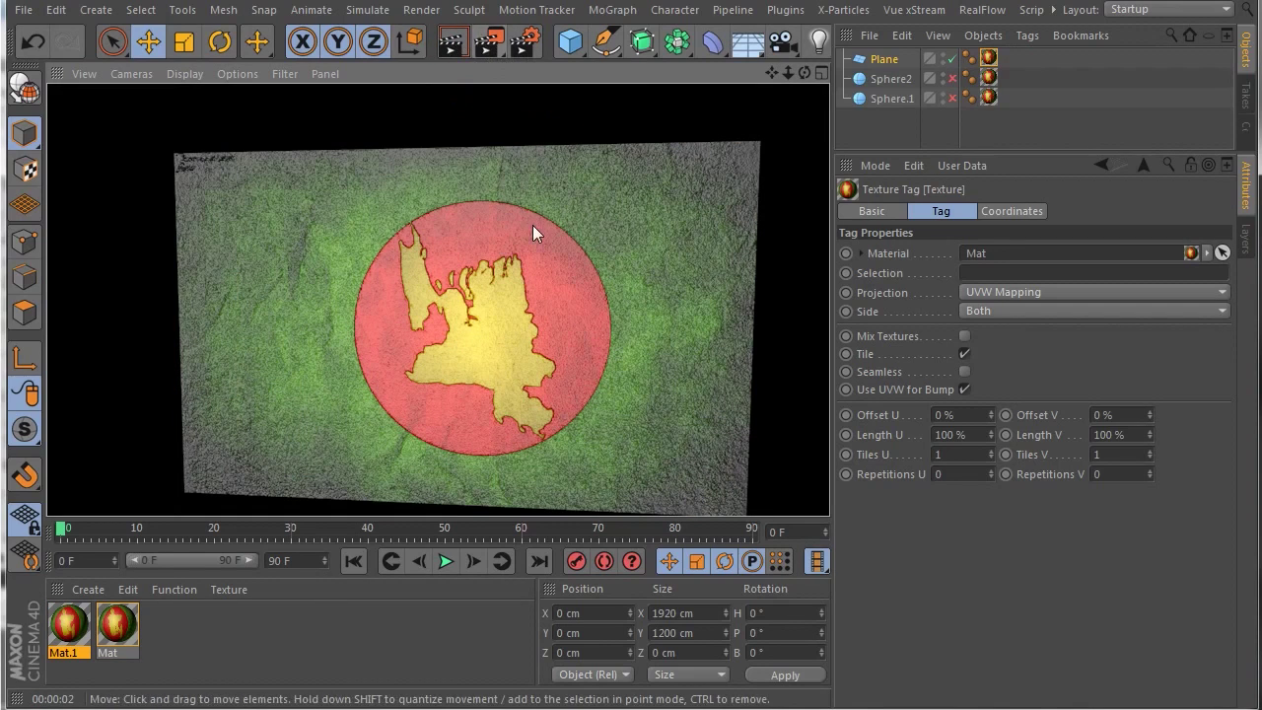
double_click(118, 628)
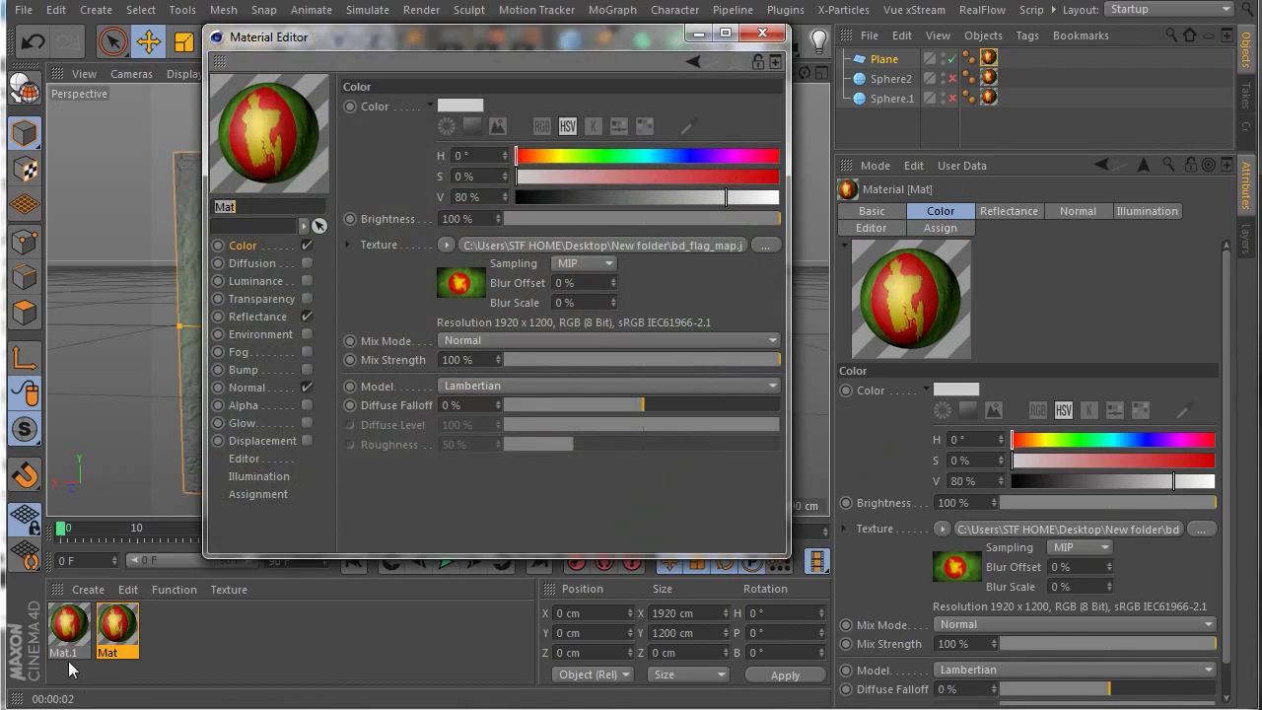
left_click(69, 631)
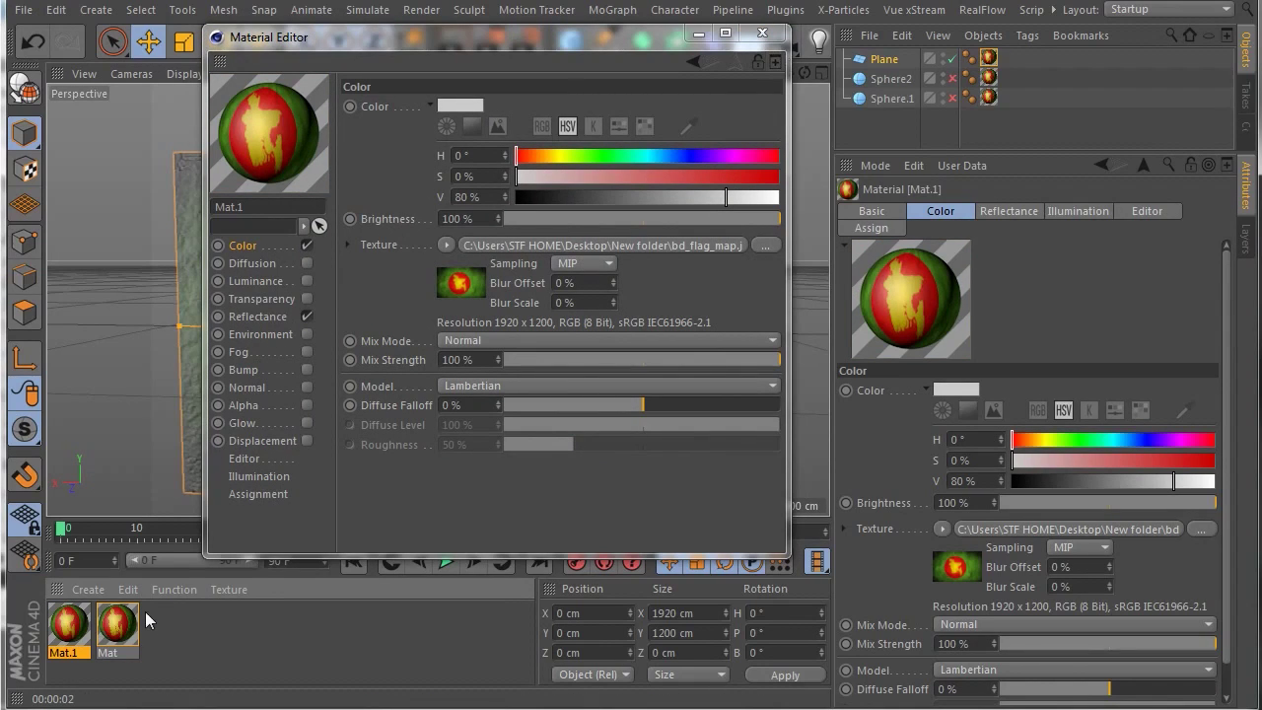
left_click(119, 626)
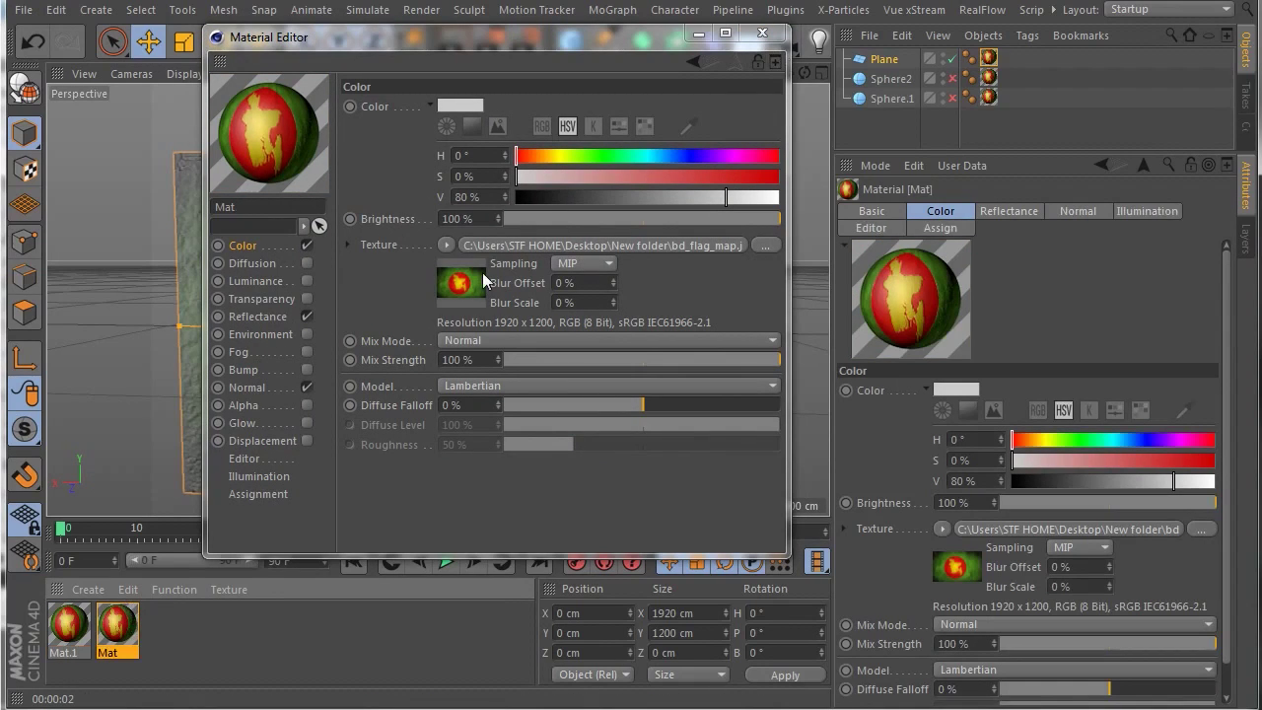
left_click(767, 36)
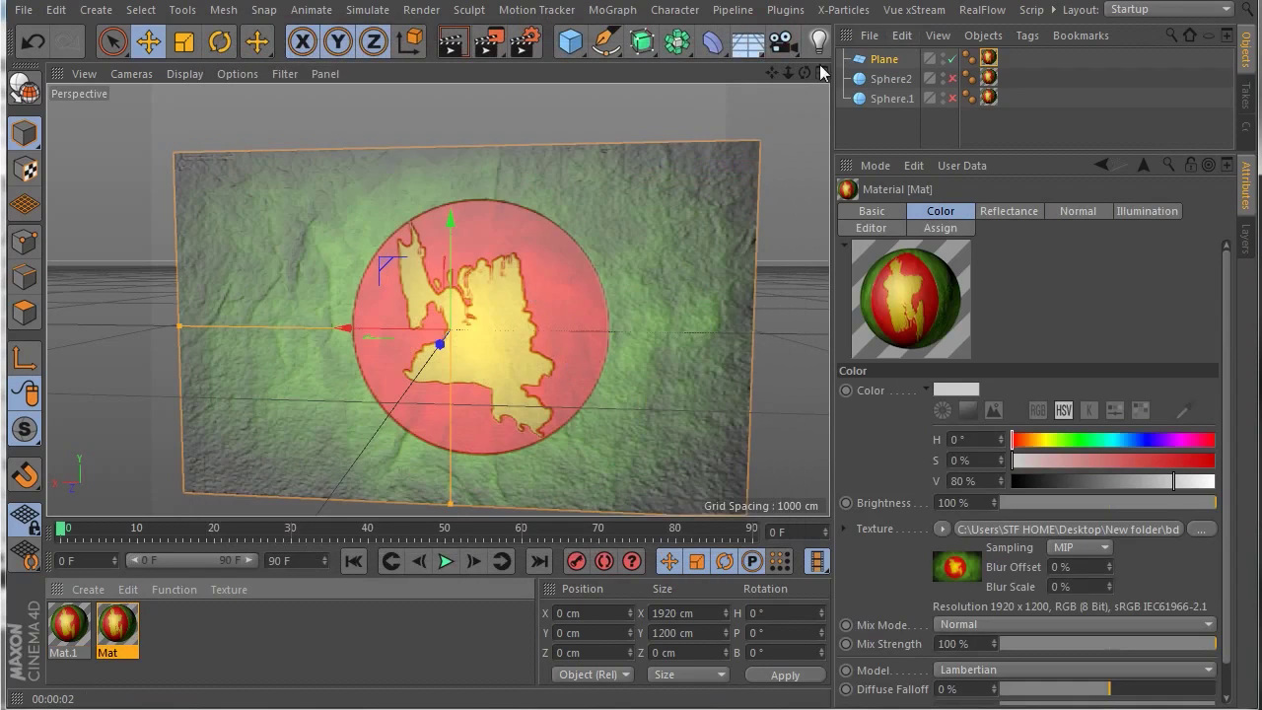
Step: Reframe the view on the flag plane and render it, dragging a material onto the plane before re-rendering
mouse_move(804, 73)
left_mouse_down()
mouse_move(824, 77)
mouse_move(787, 77)
mouse_move(824, 78)
mouse_move(807, 71)
left_mouse_up()
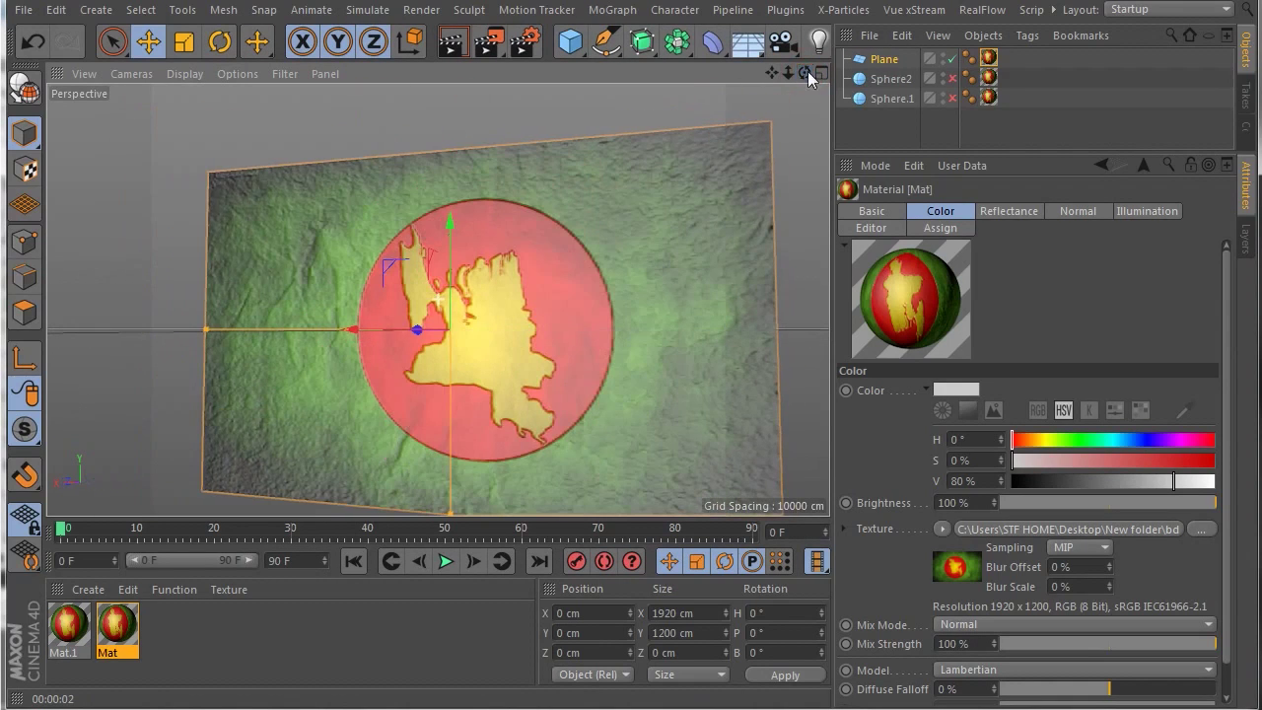
mouse_move(771, 70)
left_mouse_down()
mouse_move(799, 75)
mouse_move(773, 73)
left_mouse_up()
left_click_drag(437, 298, 537, 343)
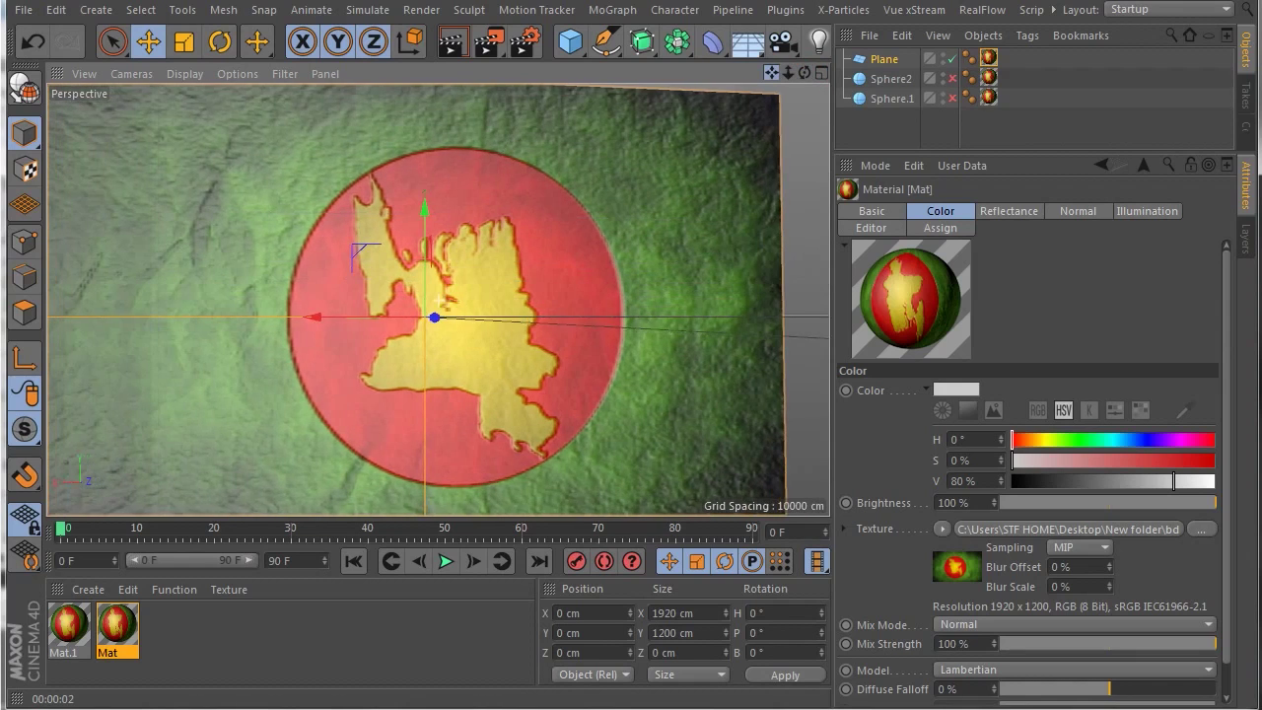
left_click(455, 49)
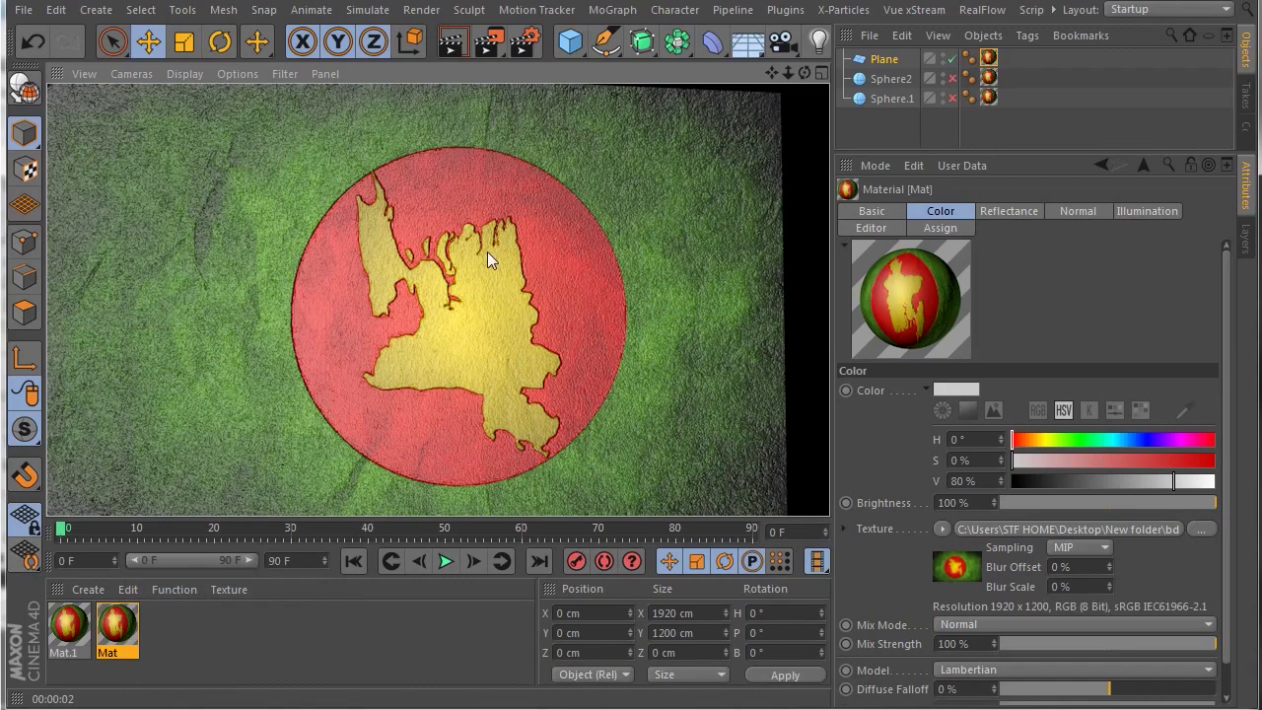
left_click_drag(68, 623, 991, 61)
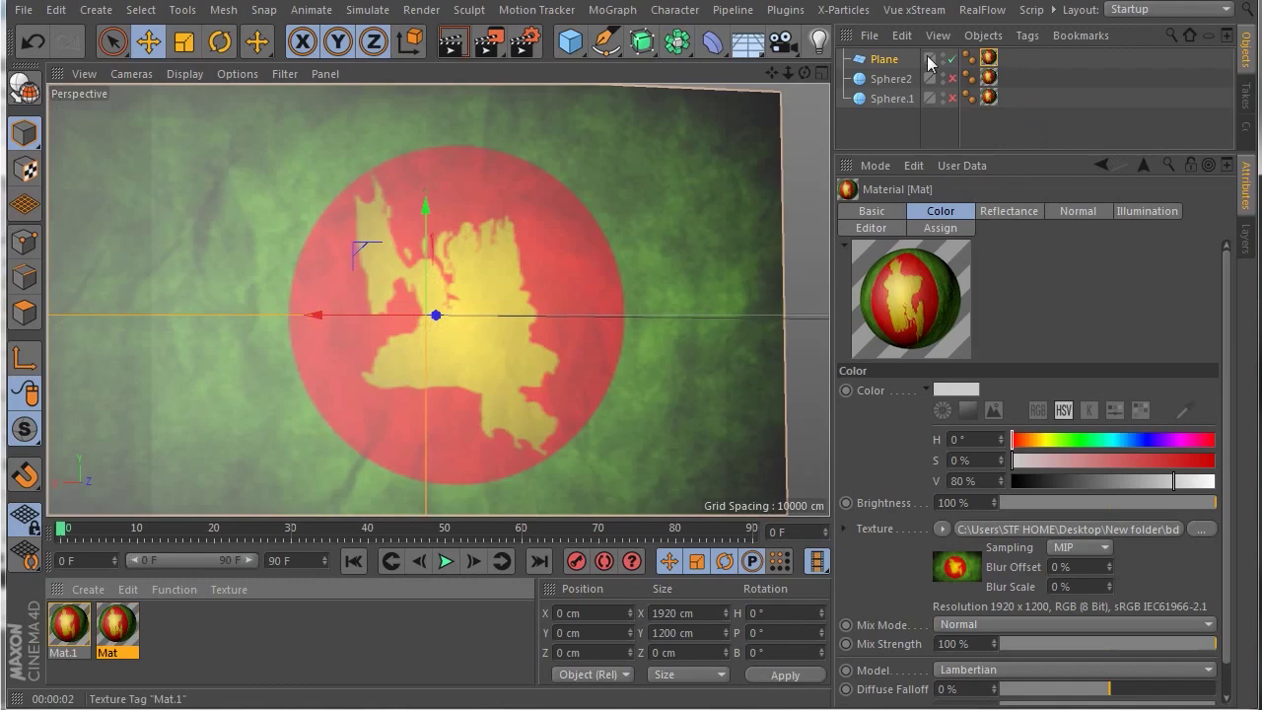
left_click(445, 47)
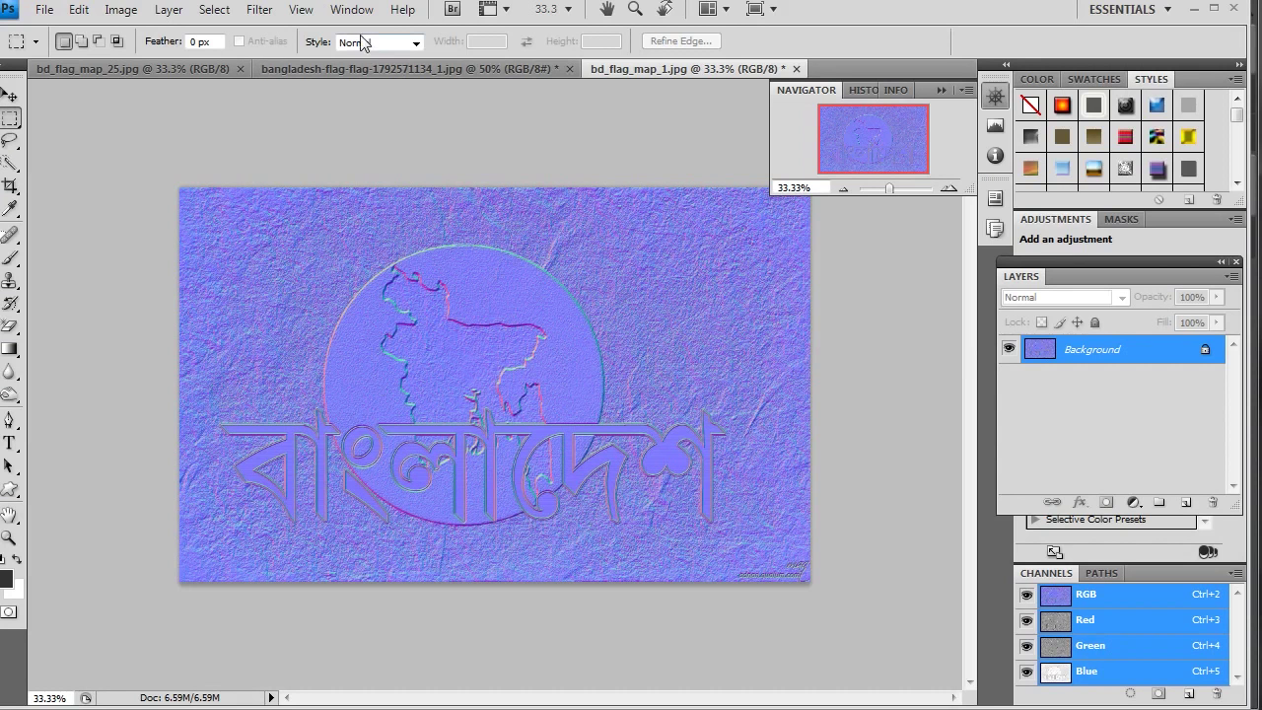
Step: Open Photoshop's Filter menu without applying any filter
left_click(252, 18)
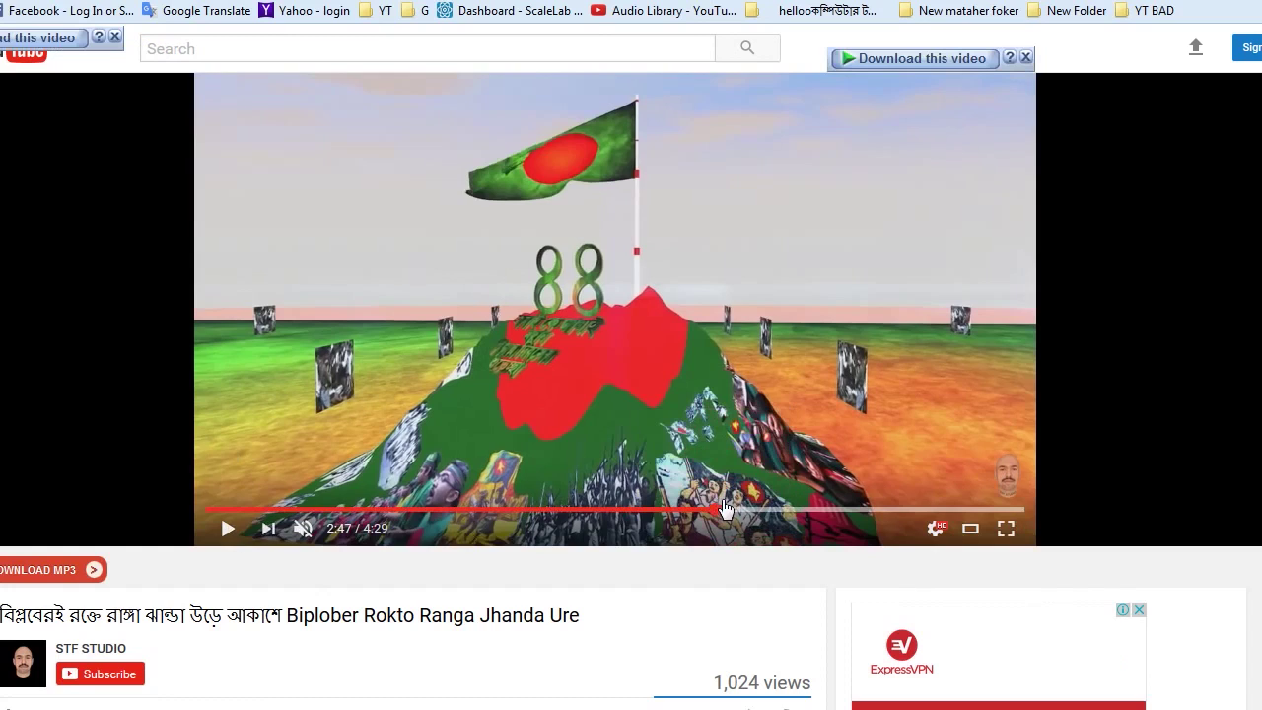
Step: Jump the YouTube flag animation ahead to 2:47
left_click(716, 508)
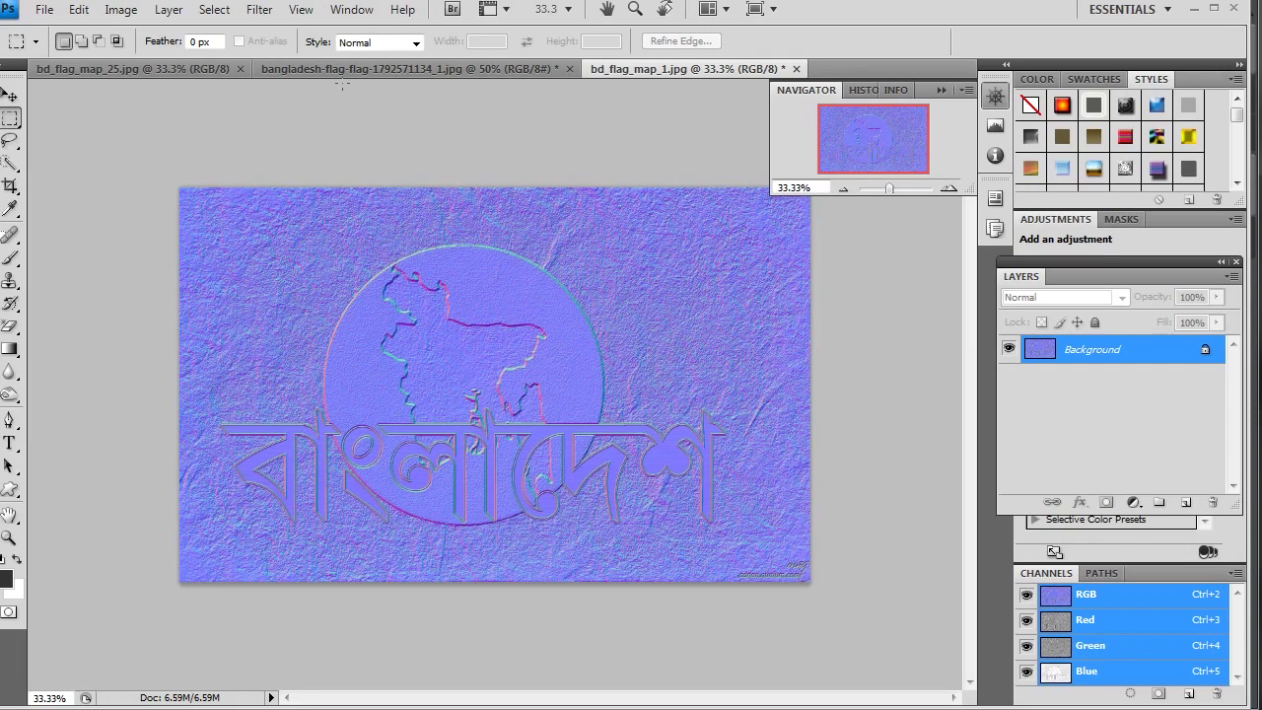
Step: Open and dismiss Photoshop's Filter menu, leaving the normal map unchanged
left_click(253, 10)
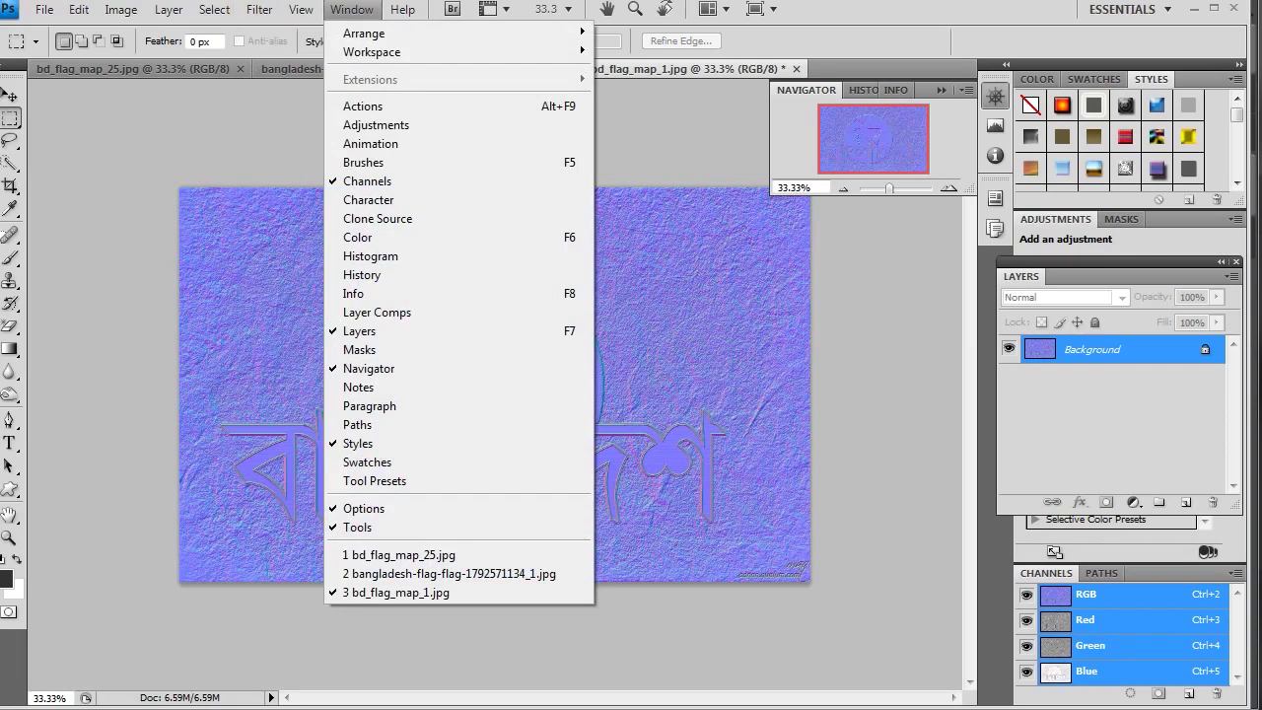
key("Escape")
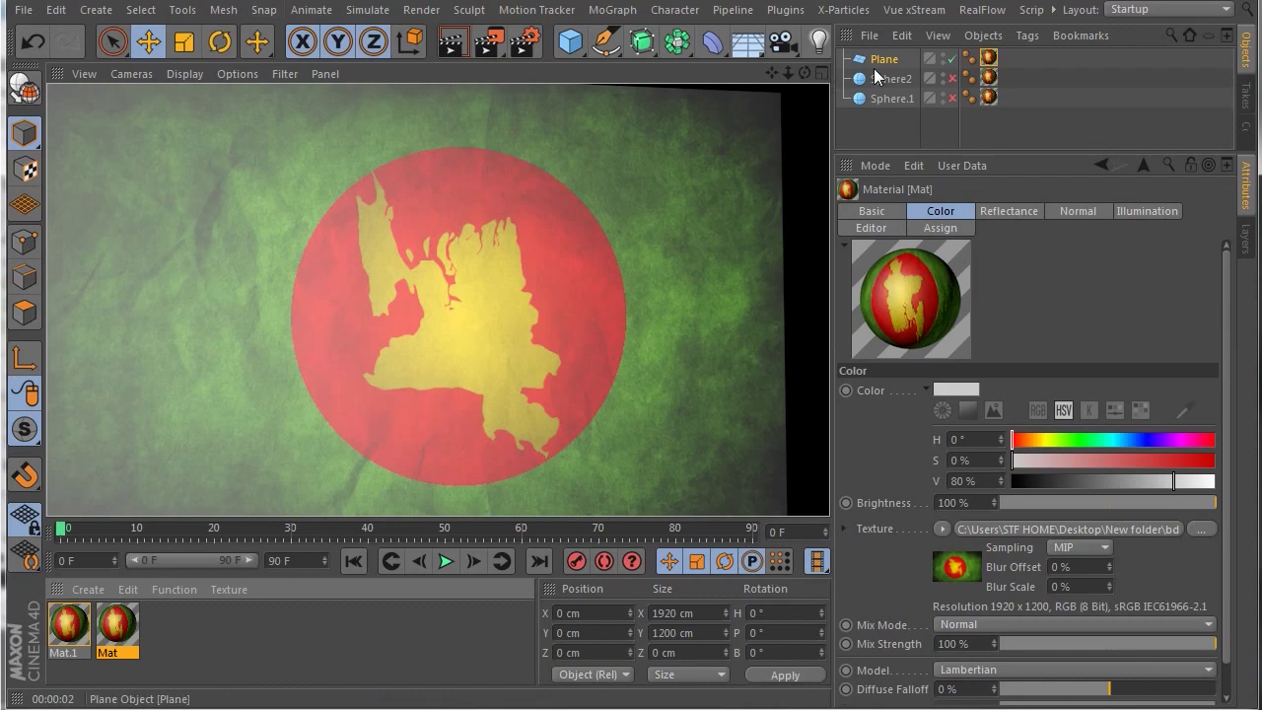
Step: Make Sphere2 and Sphere.1 visible, then orbit to view both flag spheres side by side
left_click(951, 79)
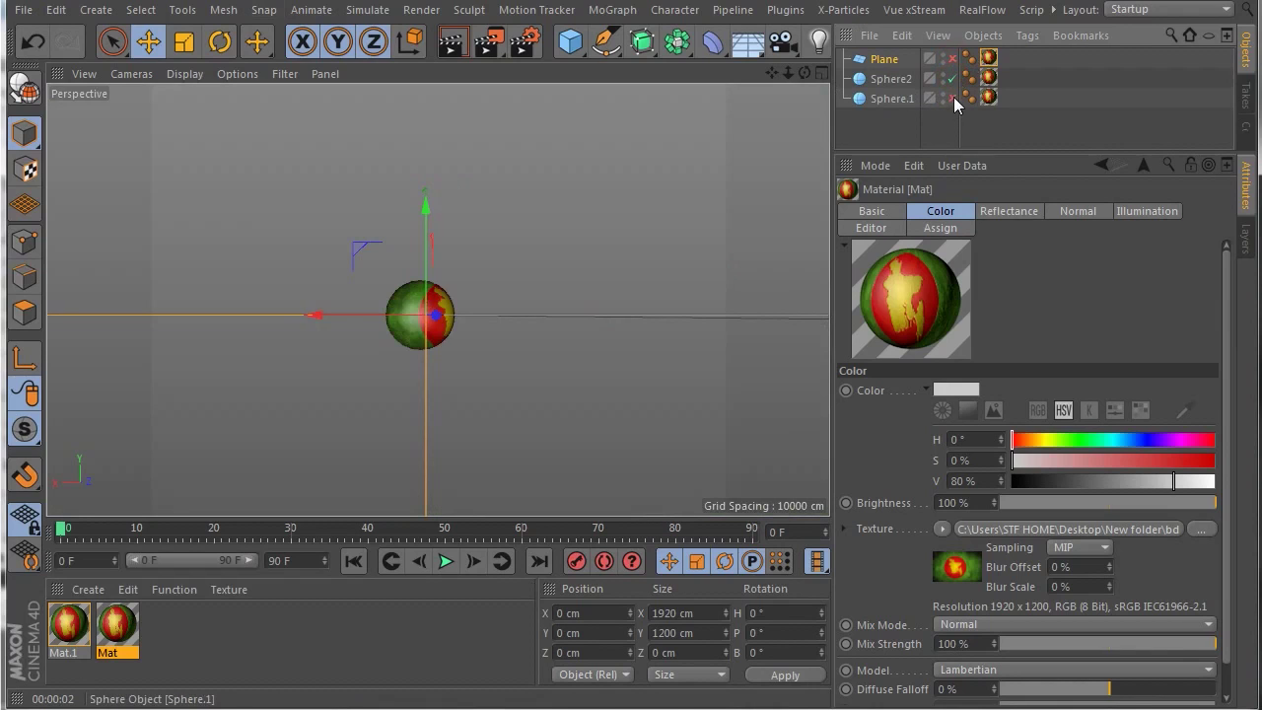
left_click(951, 98)
scroll(437, 306, "up", 3)
scroll(437, 306, "up", 3)
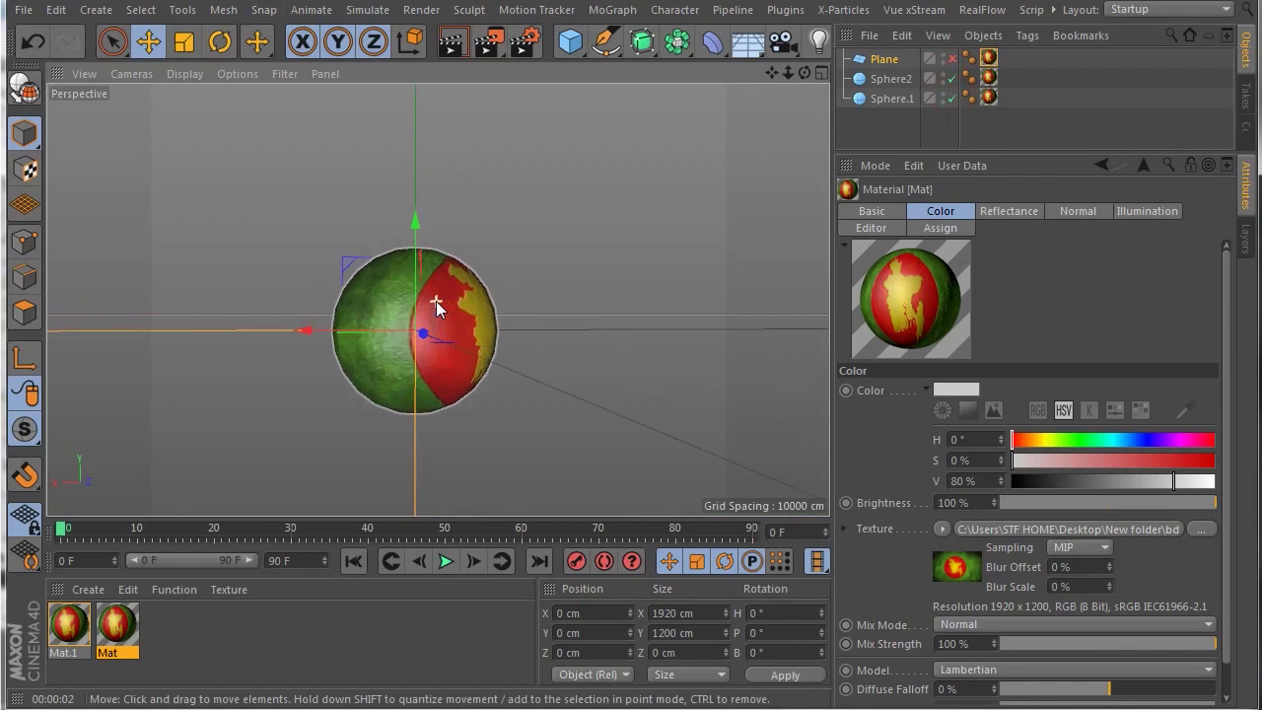
mouse_move(804, 72)
left_mouse_down()
mouse_move(759, 77)
mouse_move(808, 71)
mouse_move(769, 70)
left_mouse_up()
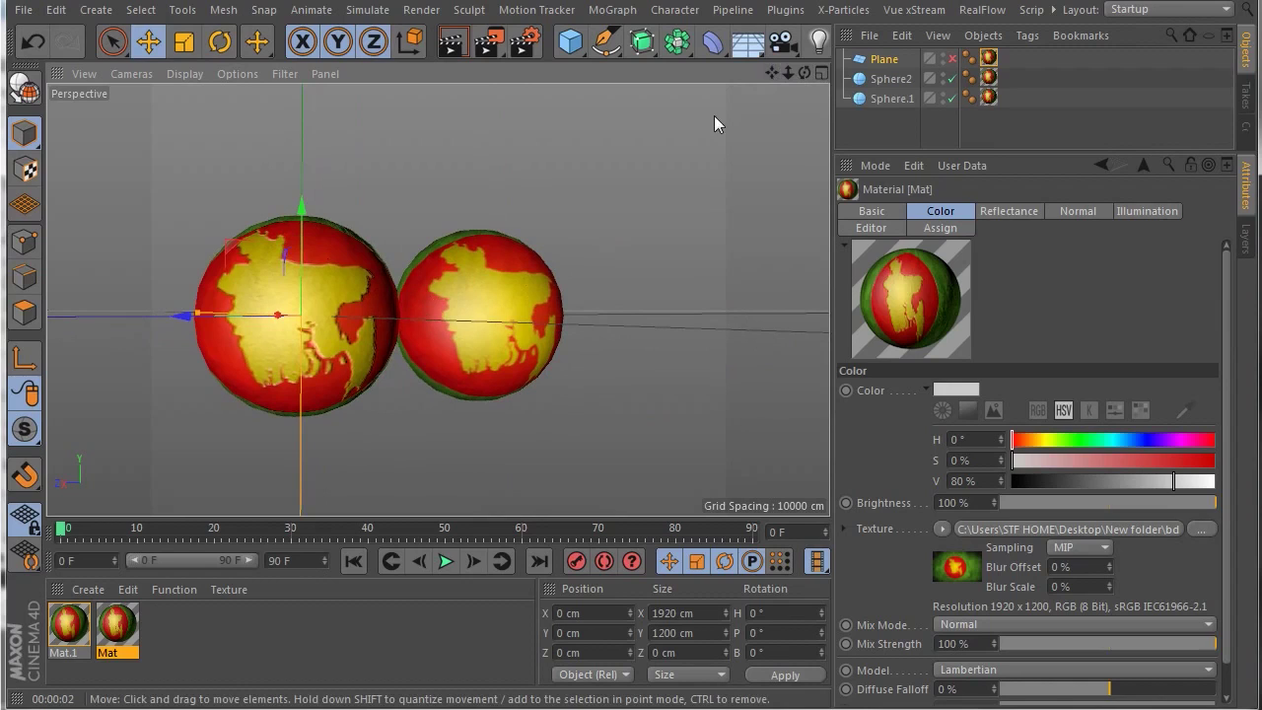